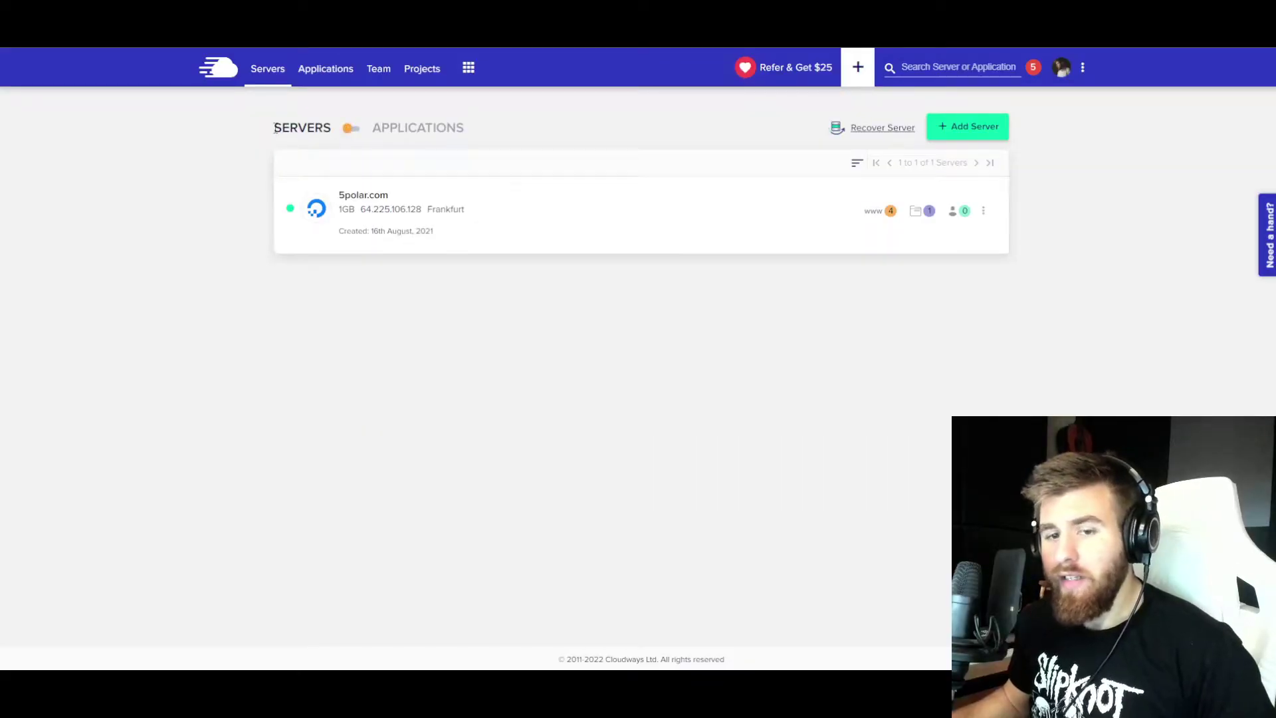
- Start deploying a new managed server and application from the Cloudways servers list
{"action": "left_click", "coordinate": [966, 131]}
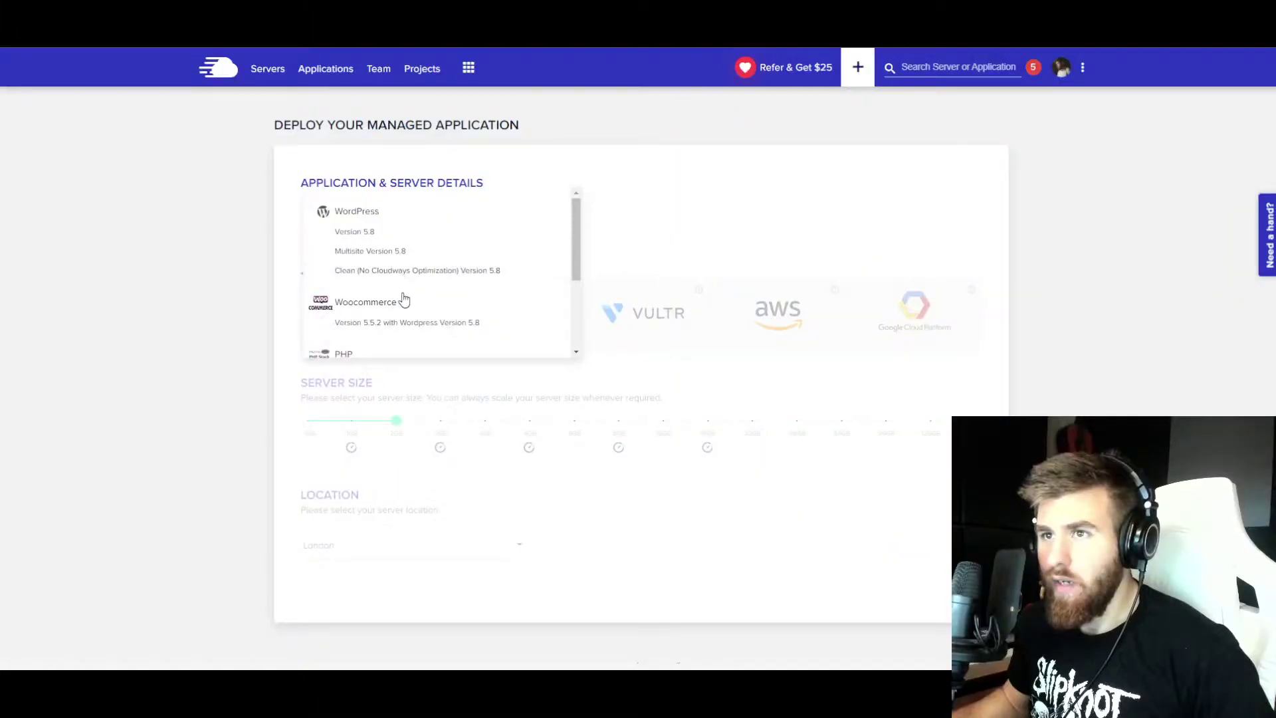
- Choose WordPress Version 5.8 and name the managed application 'testing'
{"action": "scroll", "coordinate": [401, 299], "scroll_direction": "down", "scroll_amount": 3}
{"action": "scroll", "coordinate": [401, 303], "scroll_direction": "up", "scroll_amount": 3}
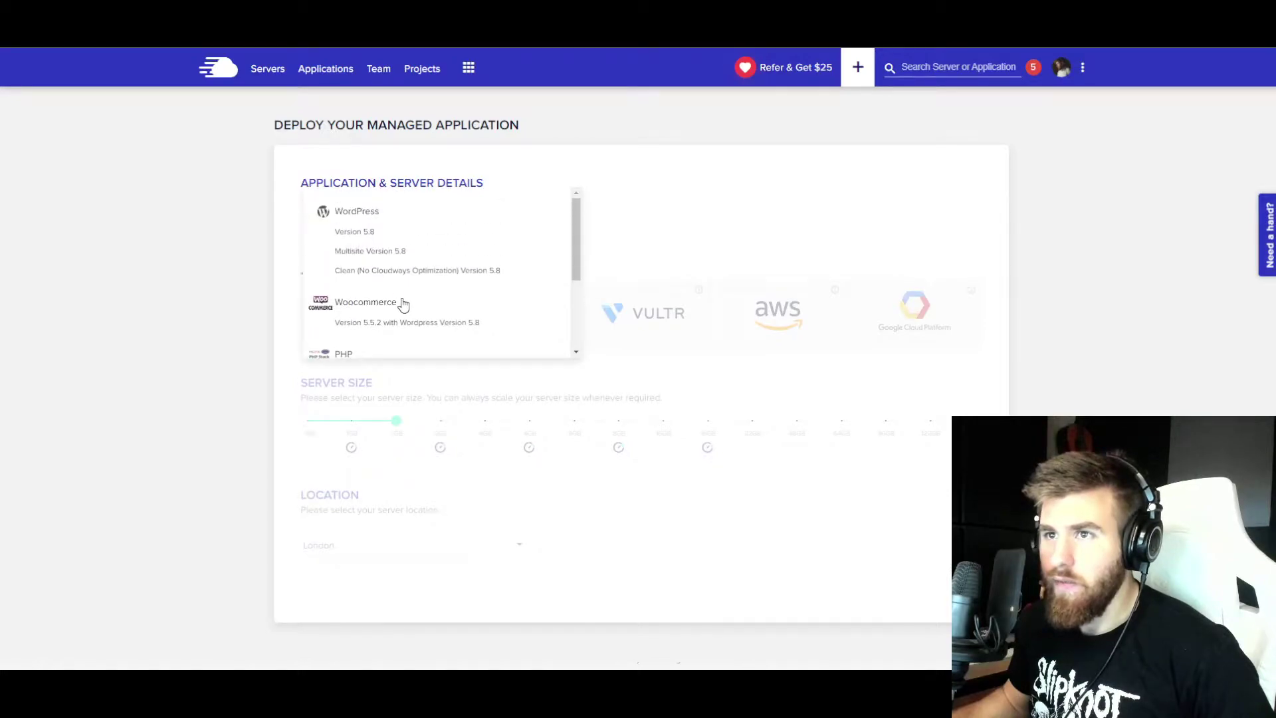
{"action": "left_click", "coordinate": [377, 321]}
{"action": "left_click", "coordinate": [524, 222]}
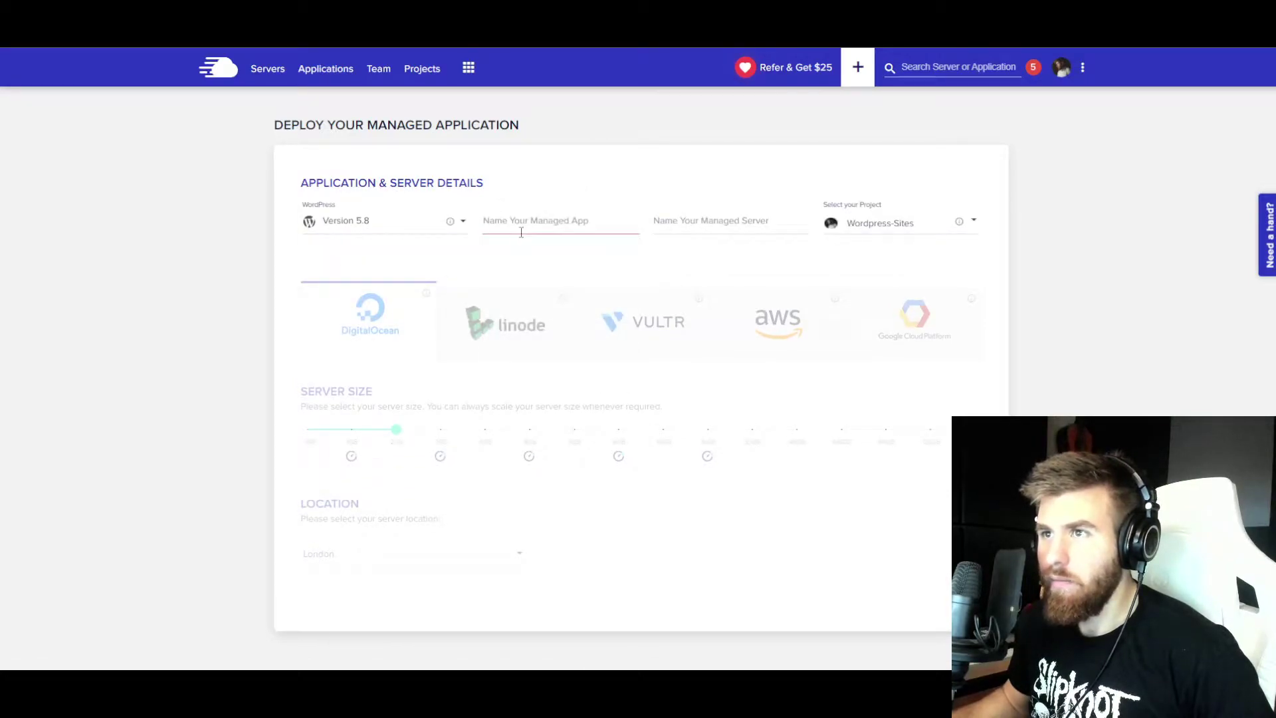
{"action": "type", "text": "as"}
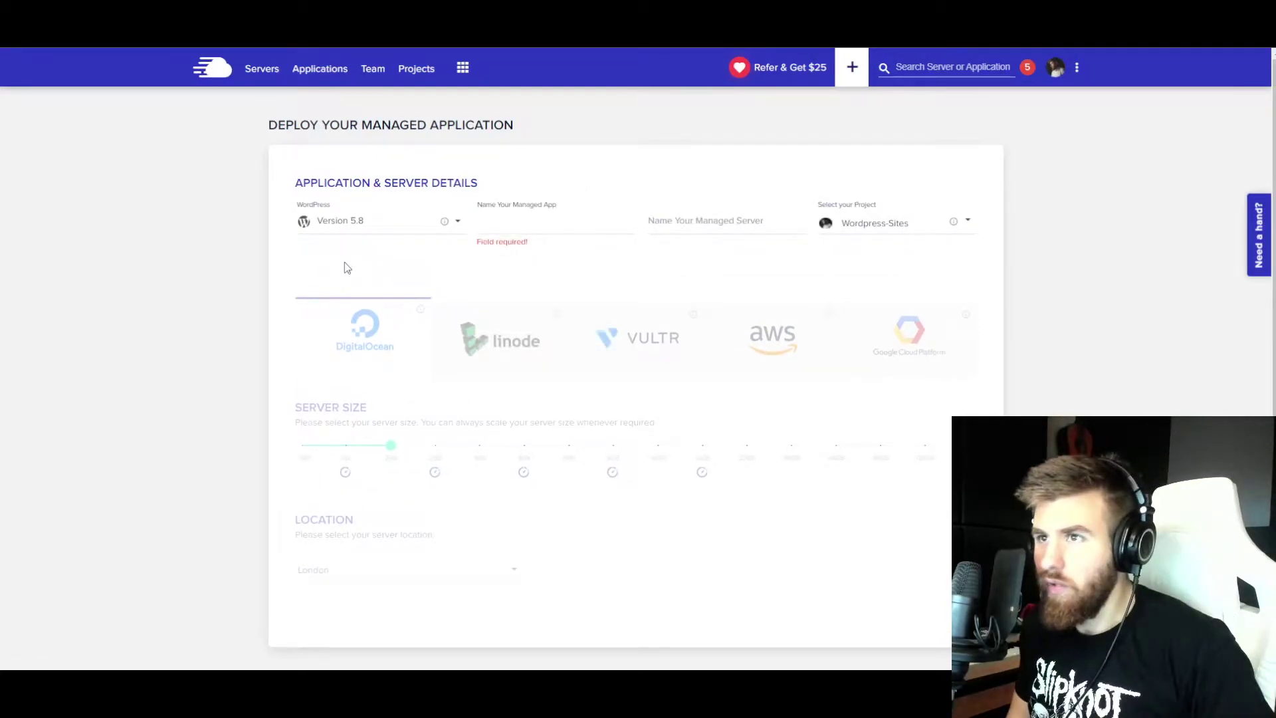
{"action": "key", "text": "BackSpace"}
{"action": "key", "text": "BackSpace"}
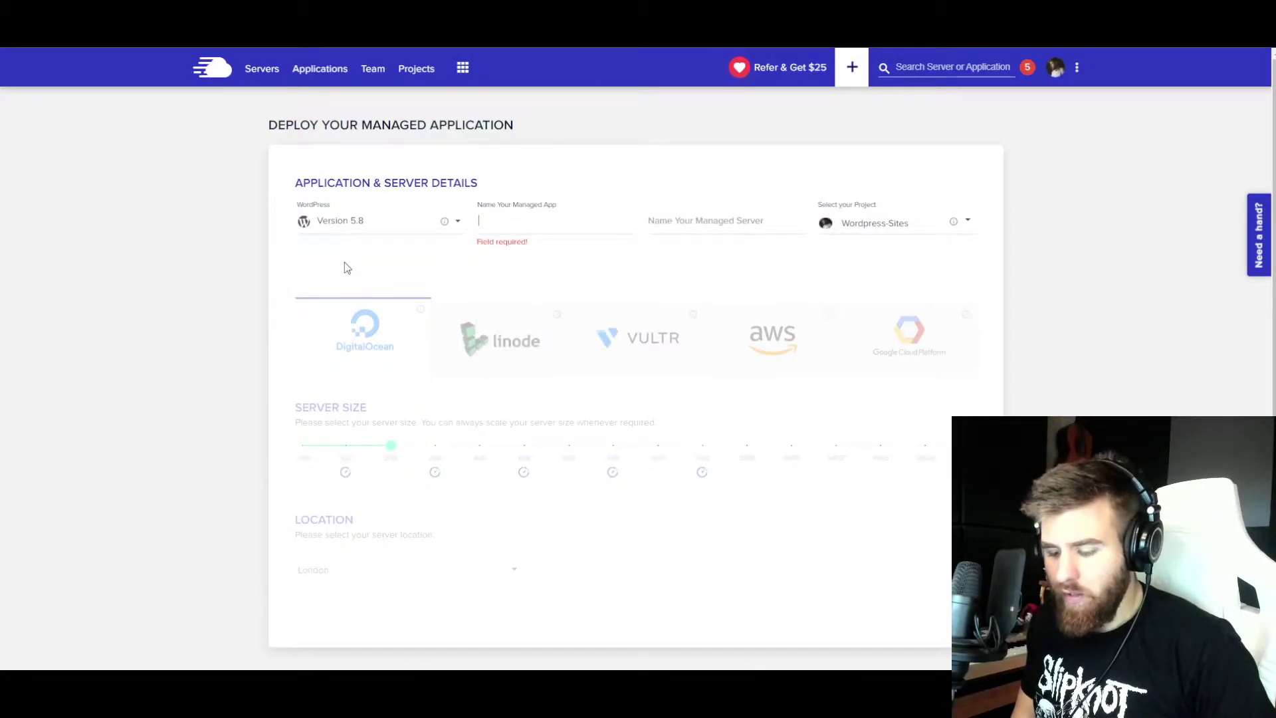
{"action": "type", "text": "testing"}
- Name the server 'testing' and keep it in the Wordpress-Sites project
{"action": "left_click", "coordinate": [716, 213]}
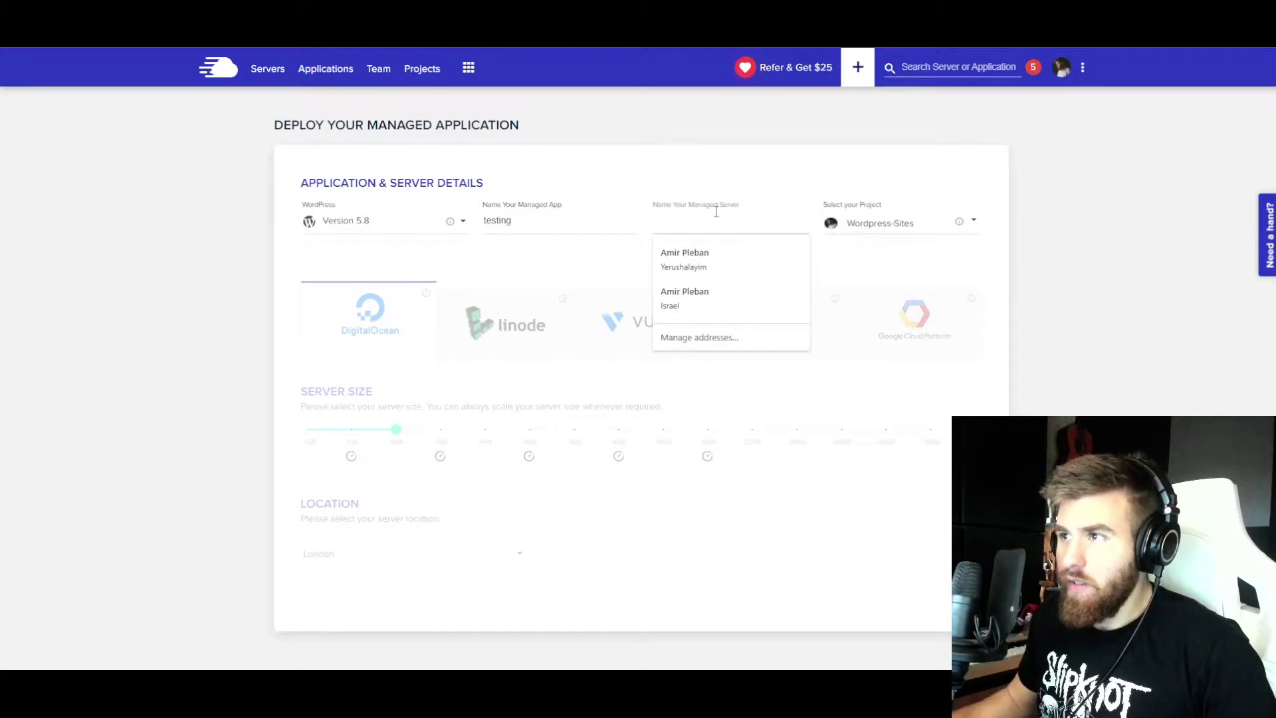
{"action": "type", "text": "te"}
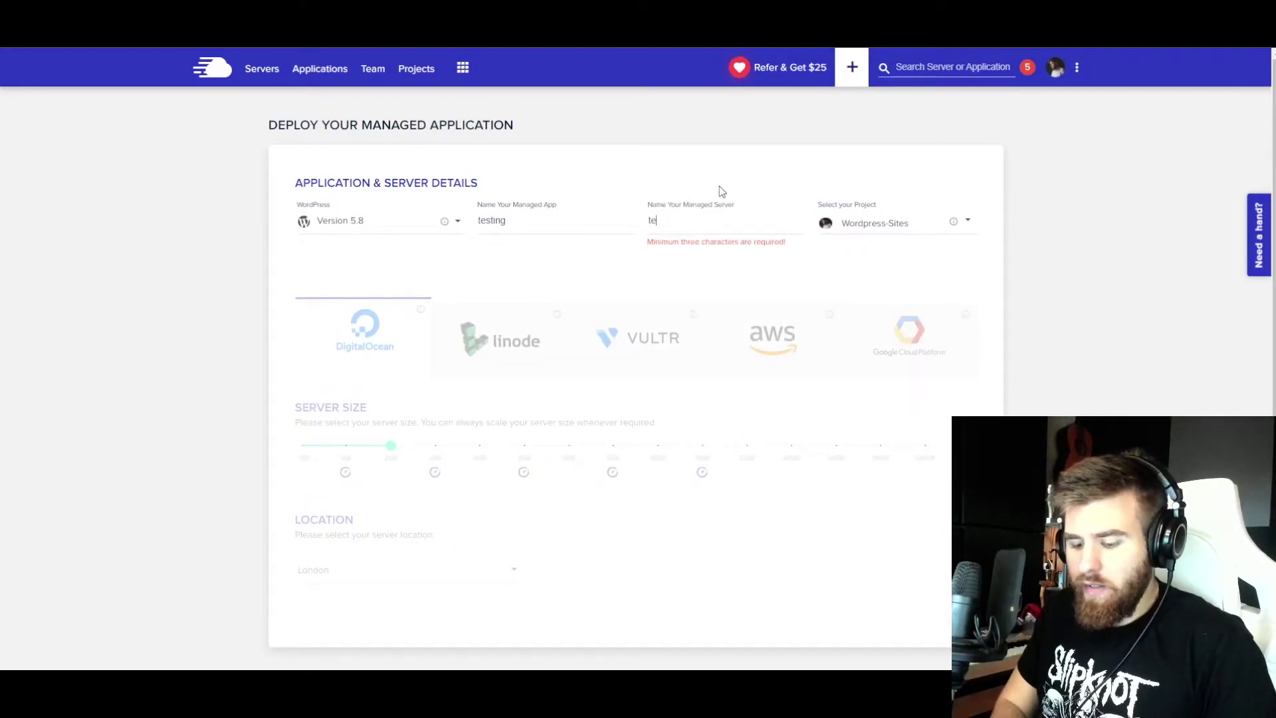
{"action": "type", "text": "sting"}
{"action": "left_click", "coordinate": [897, 228]}
{"action": "left_click", "coordinate": [895, 259]}
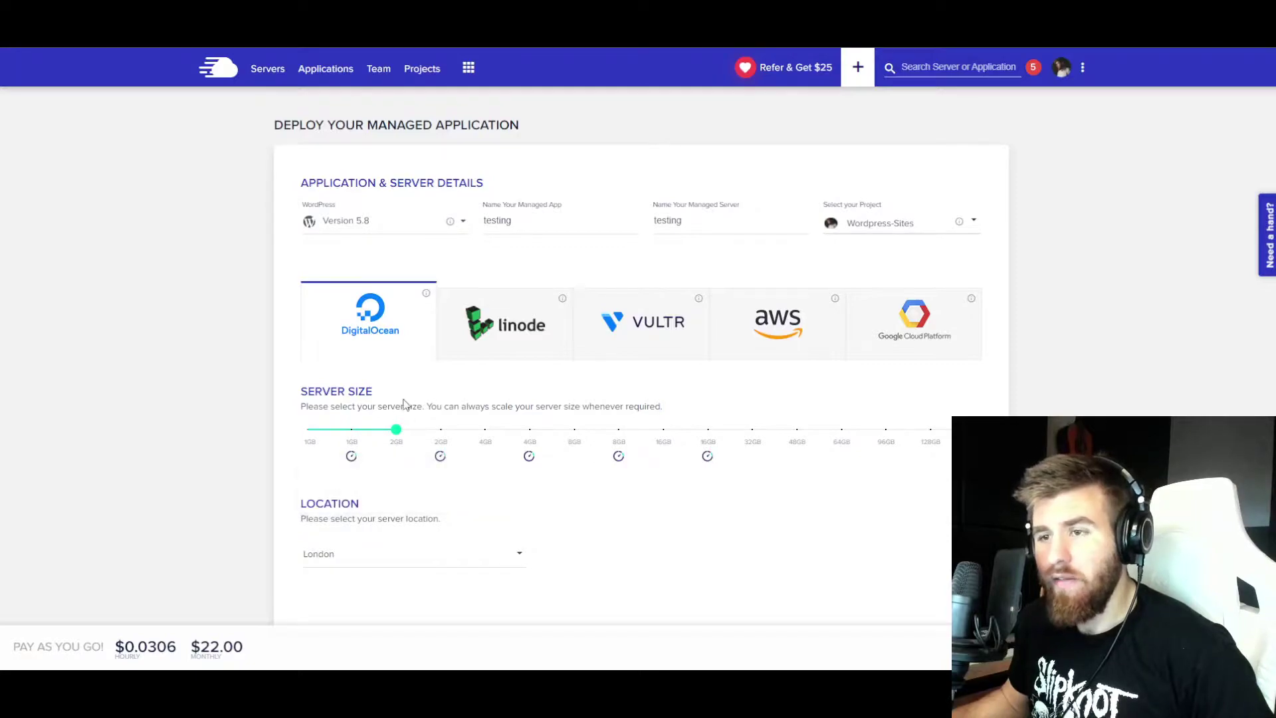
{"action": "mouse_move", "coordinate": [396, 429]}
{"action": "left_mouse_down"}
{"action": "mouse_move", "coordinate": [485, 431]}
{"action": "mouse_move", "coordinate": [396, 430]}
{"action": "left_mouse_up"}
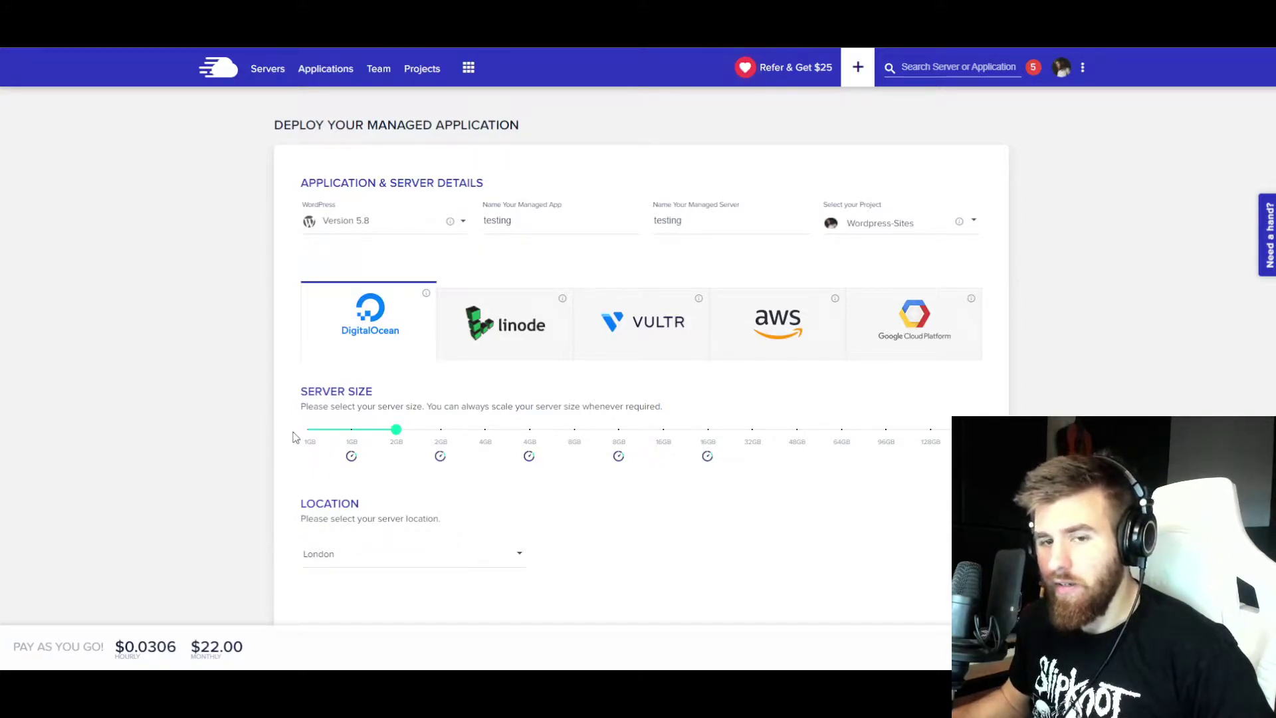
- Set the server size to 1GB, bringing the price to $10.00 monthly ($0.0139 hourly)
{"action": "mouse_move", "coordinate": [397, 432]}
{"action": "left_mouse_down"}
{"action": "mouse_move", "coordinate": [441, 439]}
{"action": "mouse_move", "coordinate": [396, 431]}
{"action": "left_mouse_up"}
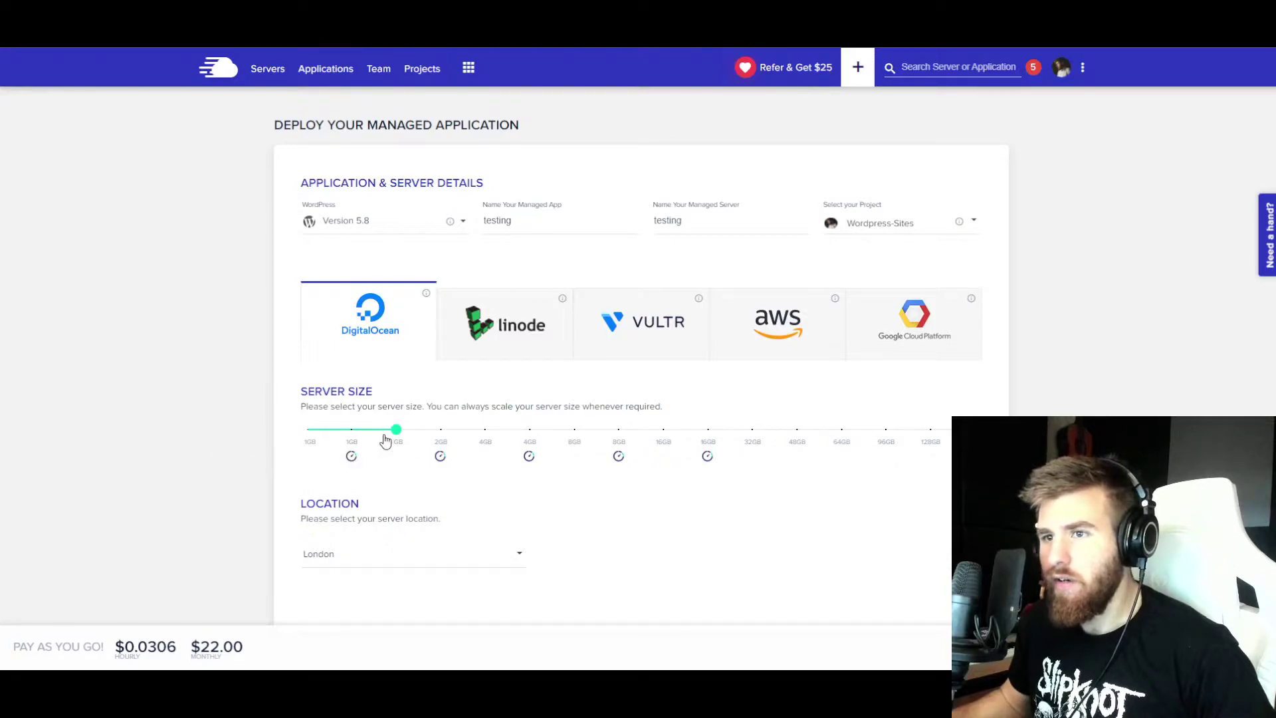
{"action": "mouse_move", "coordinate": [396, 435]}
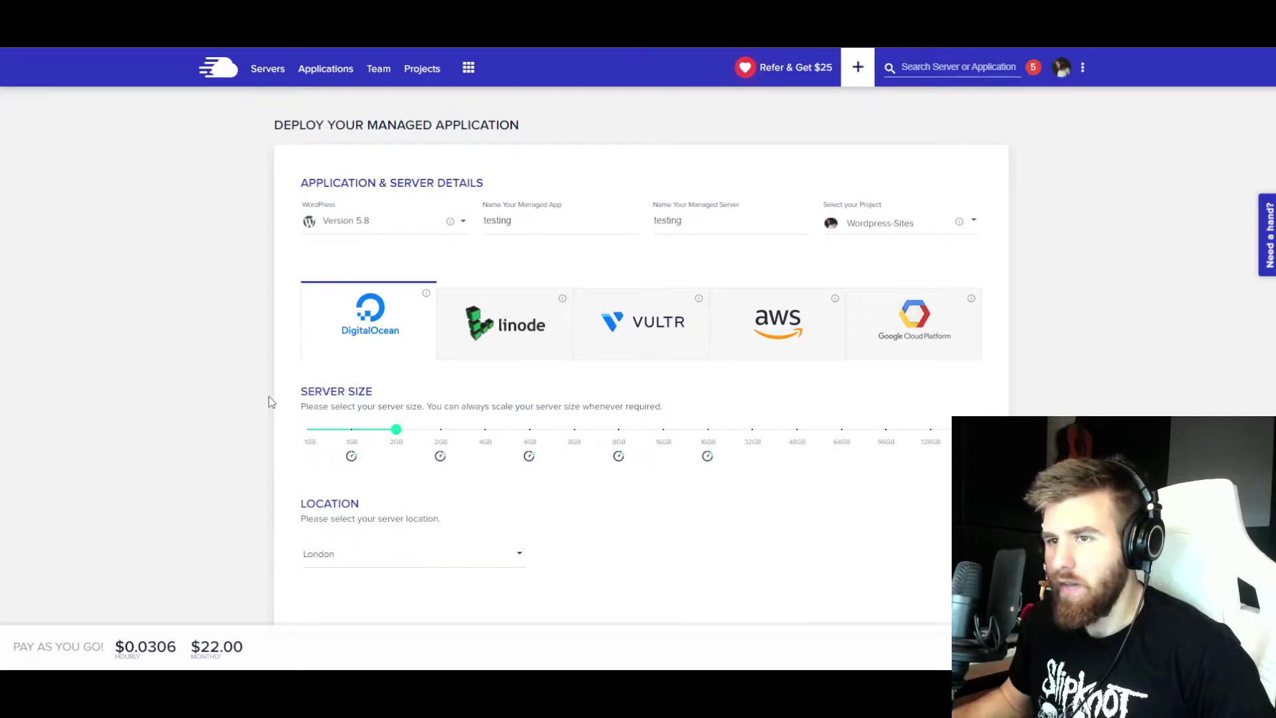
{"action": "left_click", "coordinate": [320, 435]}
{"action": "mouse_move", "coordinate": [303, 433]}
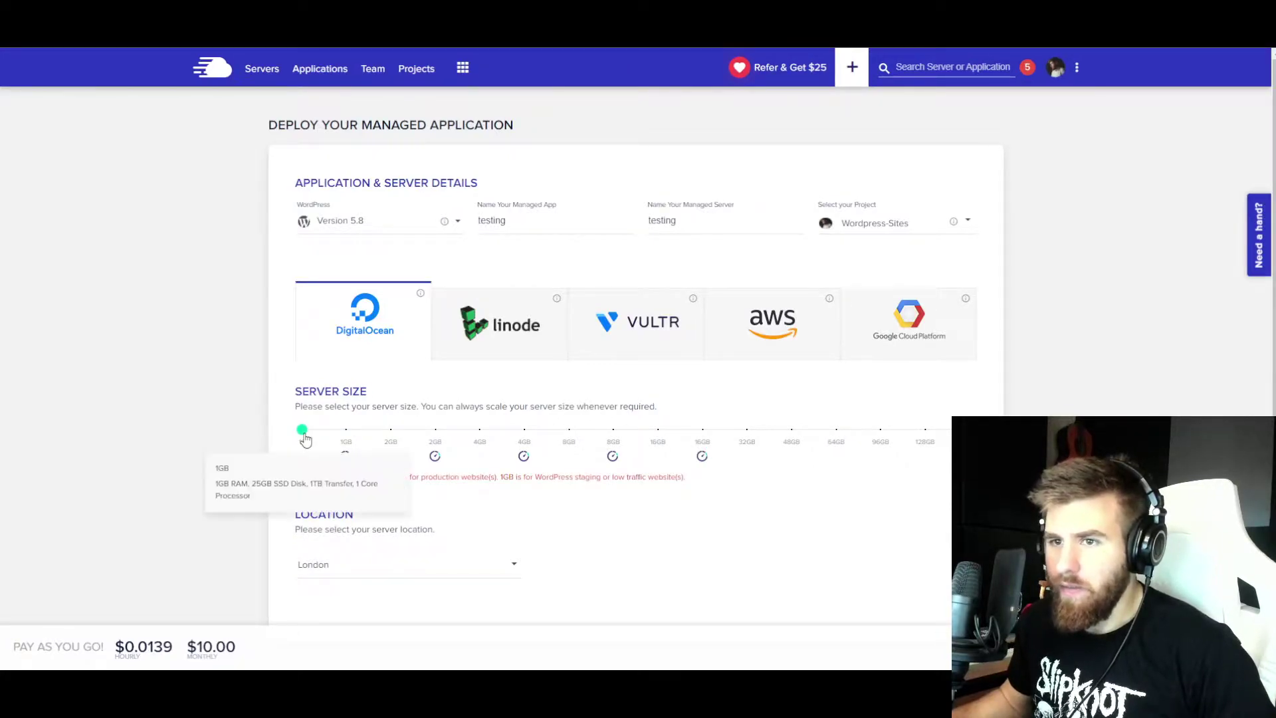
{"action": "scroll", "coordinate": [242, 436], "scroll_direction": "down", "scroll_amount": 1}
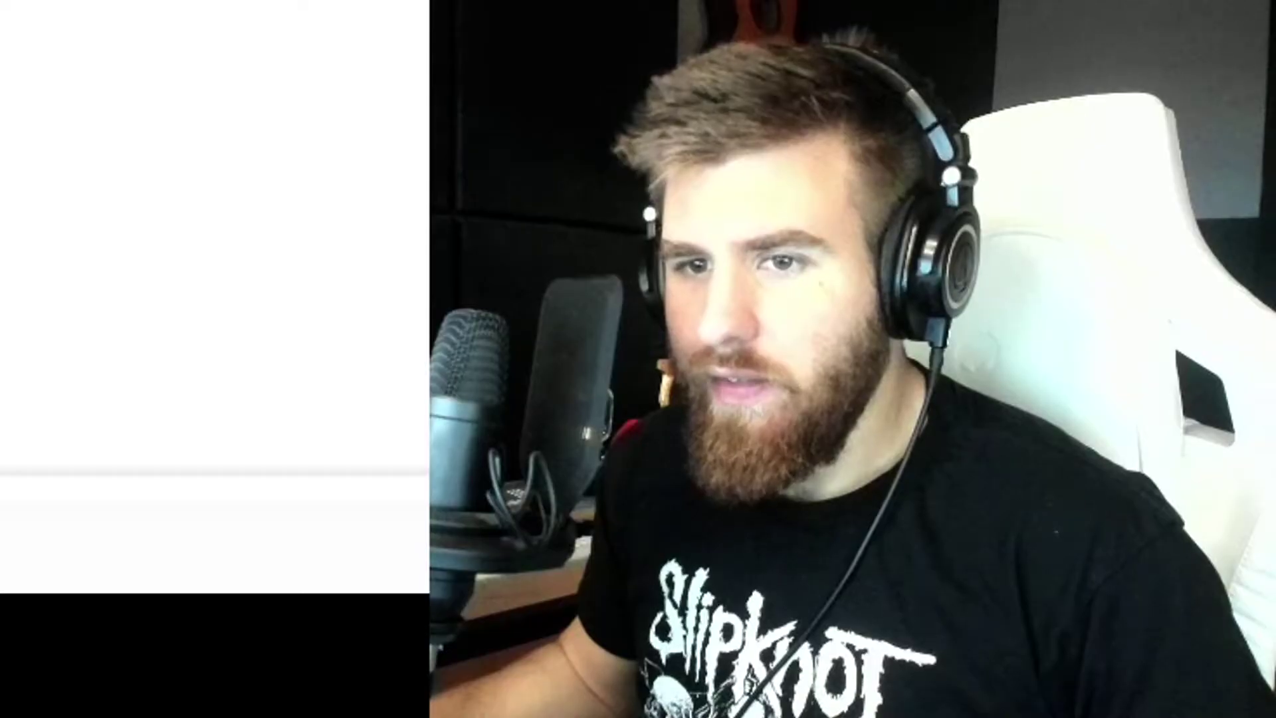
{"action": "left_click_drag", "start_coordinate": [14, 649], "coordinate": [241, 654]}
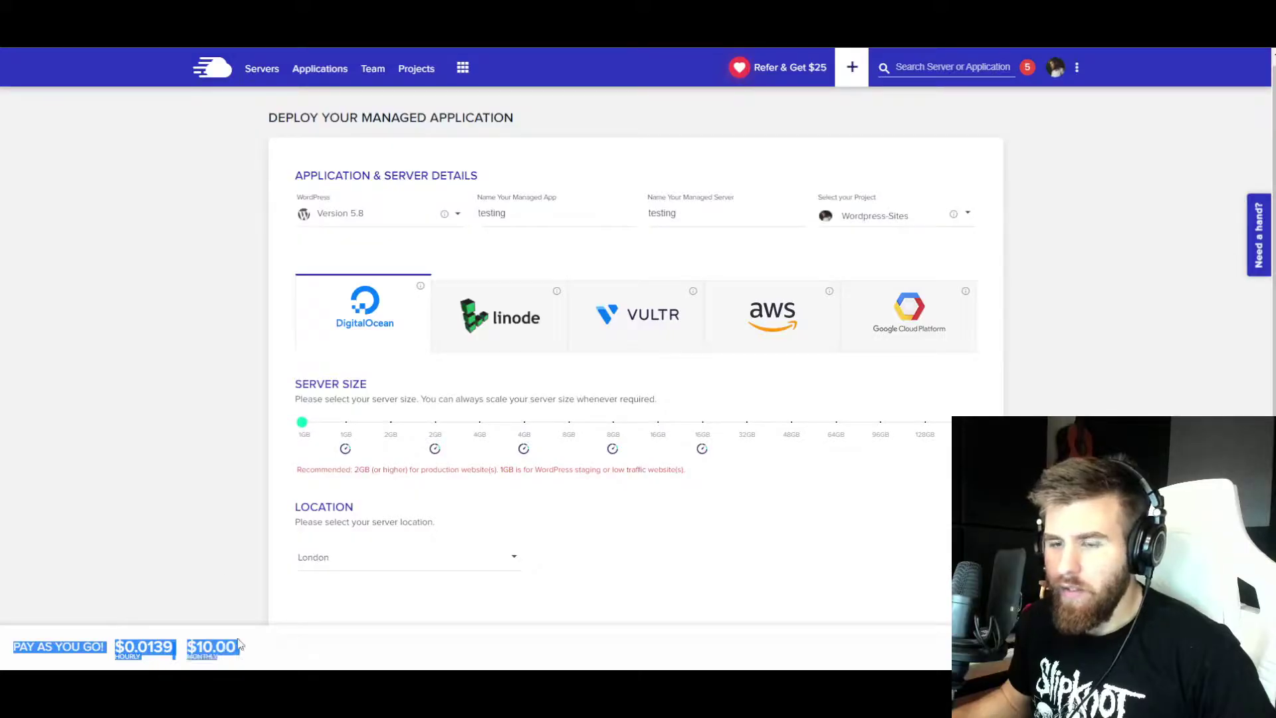
{"action": "left_click", "coordinate": [204, 532]}
{"action": "mouse_move", "coordinate": [301, 422]}
{"action": "left_mouse_down"}
{"action": "mouse_move", "coordinate": [493, 442]}
{"action": "mouse_move", "coordinate": [304, 431]}
{"action": "left_mouse_up"}
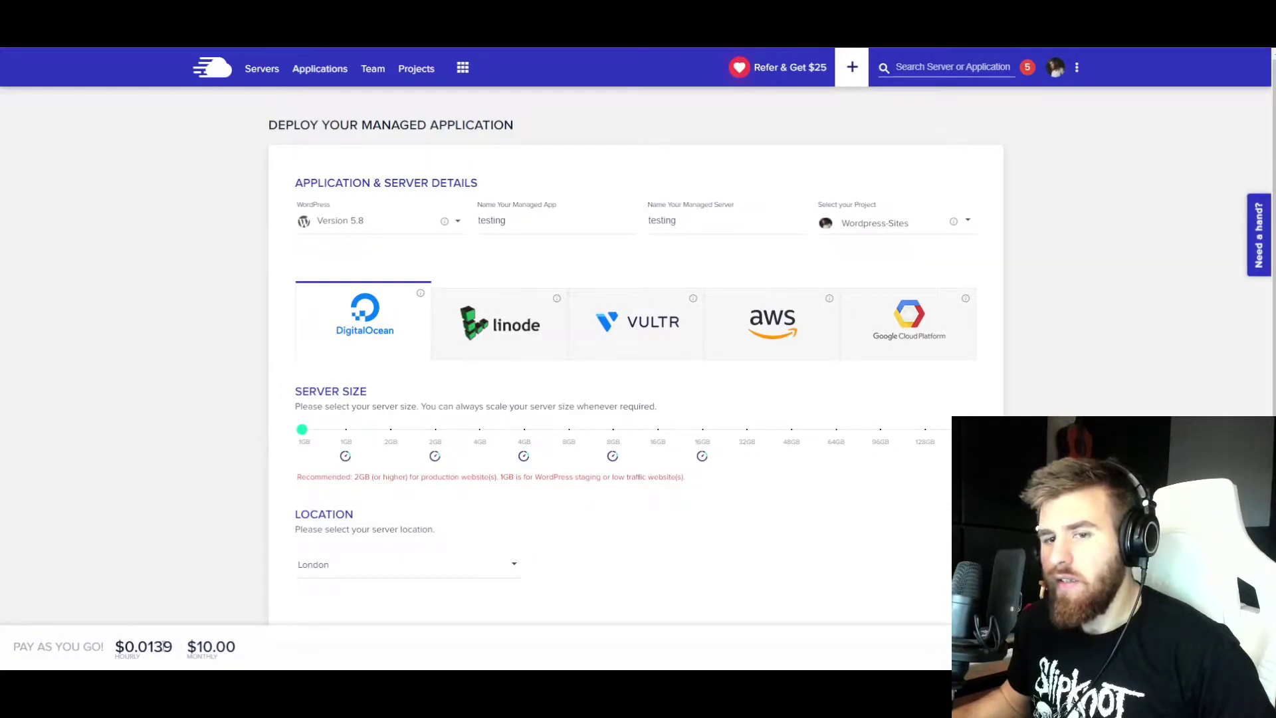
- Review the server location list and the chosen settings, leaving London for now
{"action": "left_click", "coordinate": [313, 561]}
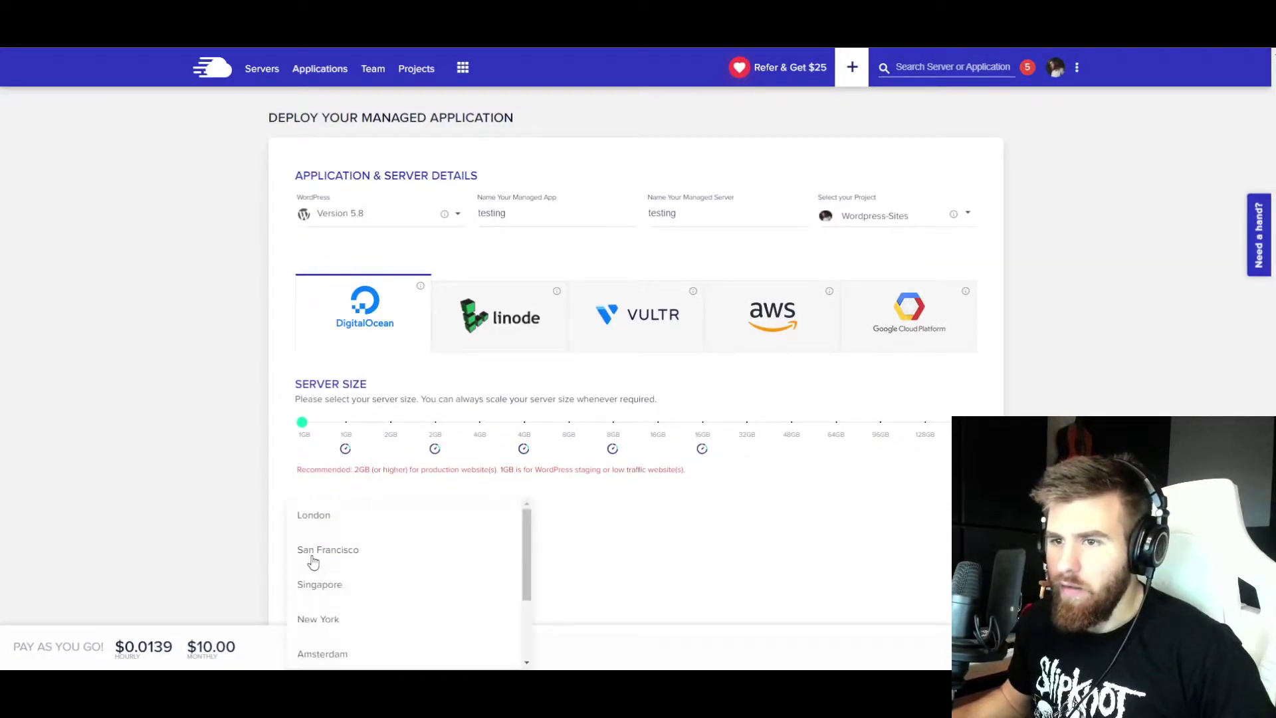
{"action": "left_click", "coordinate": [240, 557]}
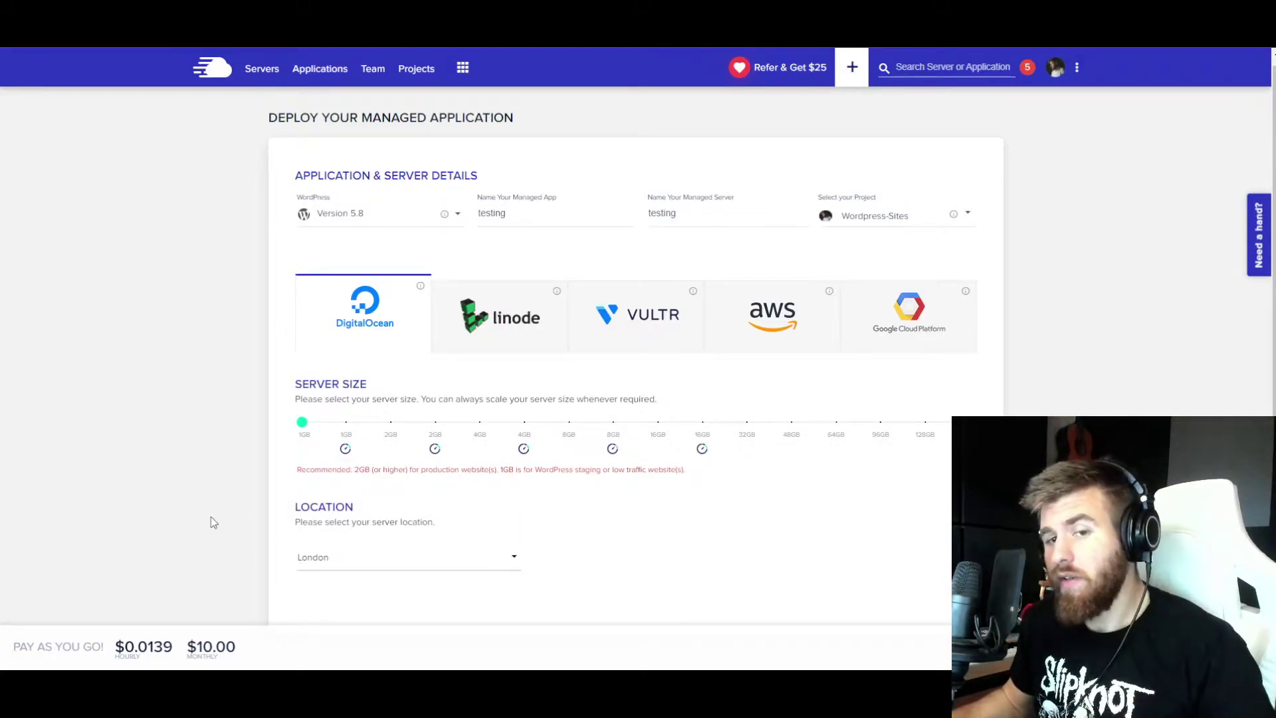
{"action": "left_click", "coordinate": [318, 566]}
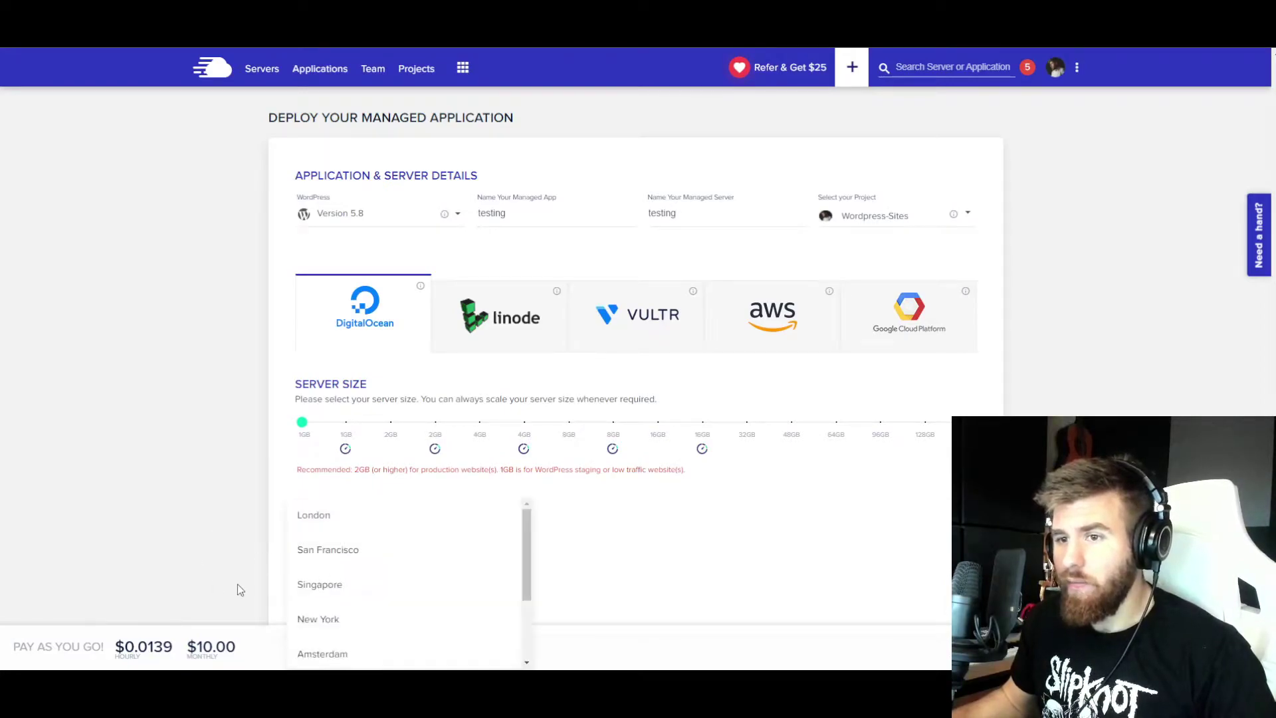
{"action": "left_click", "coordinate": [307, 576]}
{"action": "left_click", "coordinate": [333, 558]}
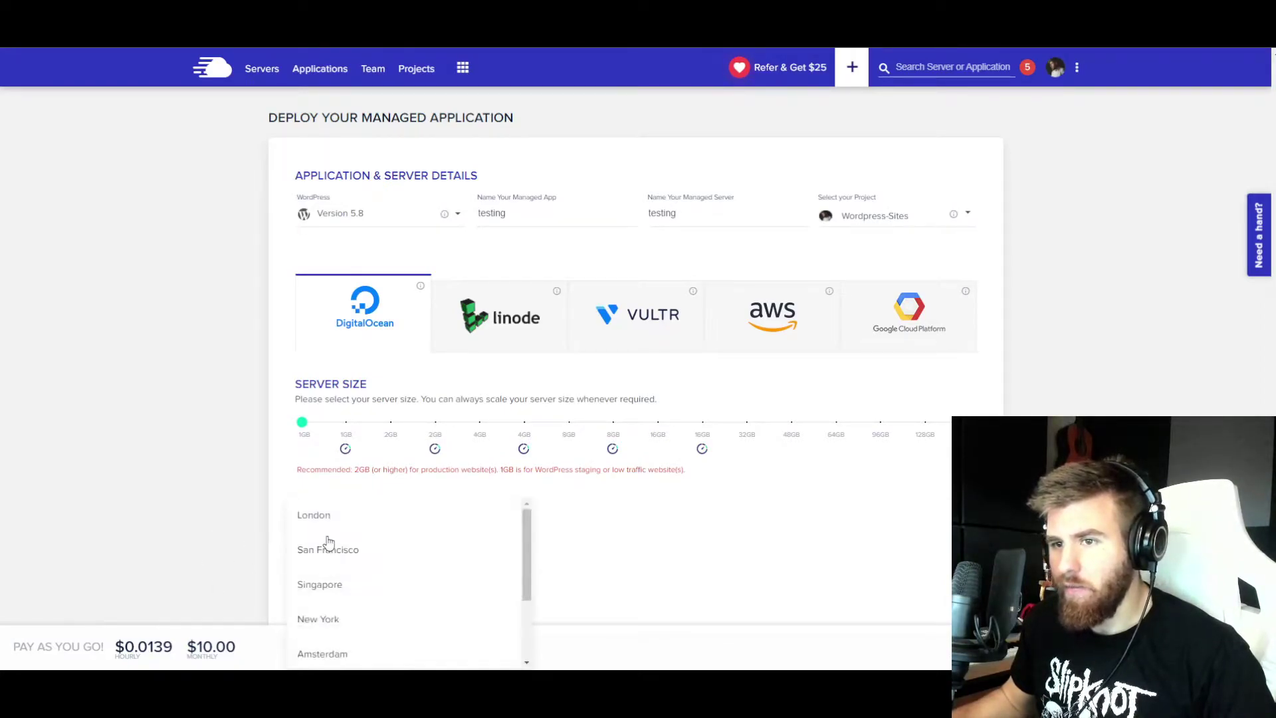
{"action": "scroll", "coordinate": [322, 580], "scroll_direction": "down", "scroll_amount": 1}
{"action": "scroll", "coordinate": [321, 584], "scroll_direction": "up", "scroll_amount": 1}
{"action": "left_click", "coordinate": [200, 551]}
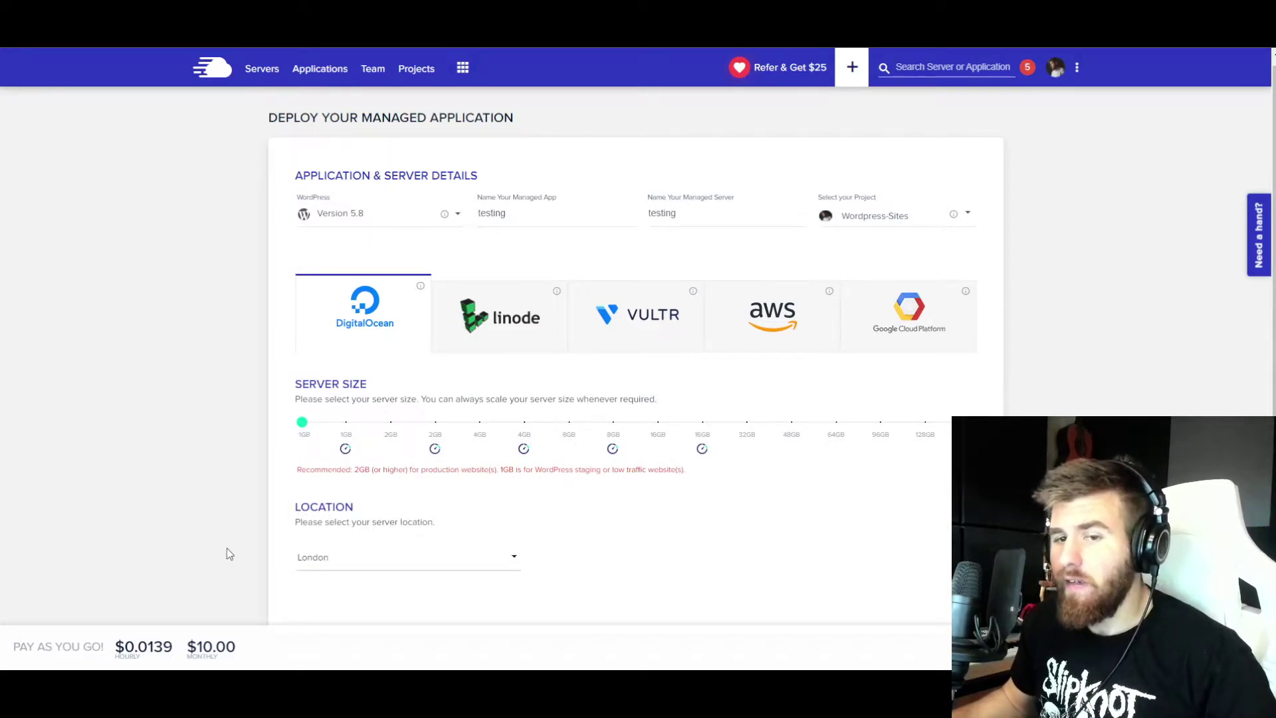
{"action": "left_click_drag", "start_coordinate": [322, 558], "coordinate": [263, 290]}
{"action": "left_click", "coordinate": [262, 290]}
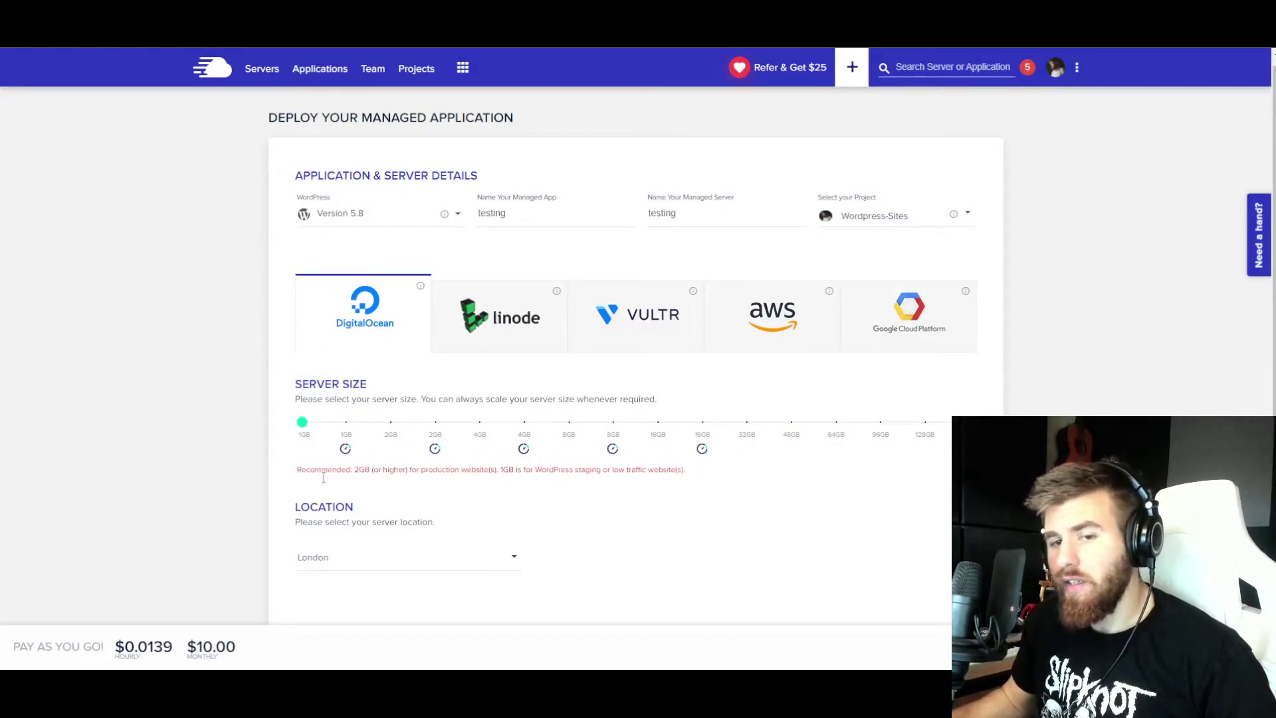
- Choose Frankfurt as the server location
{"action": "left_click", "coordinate": [383, 565]}
{"action": "left_click", "coordinate": [372, 565]}
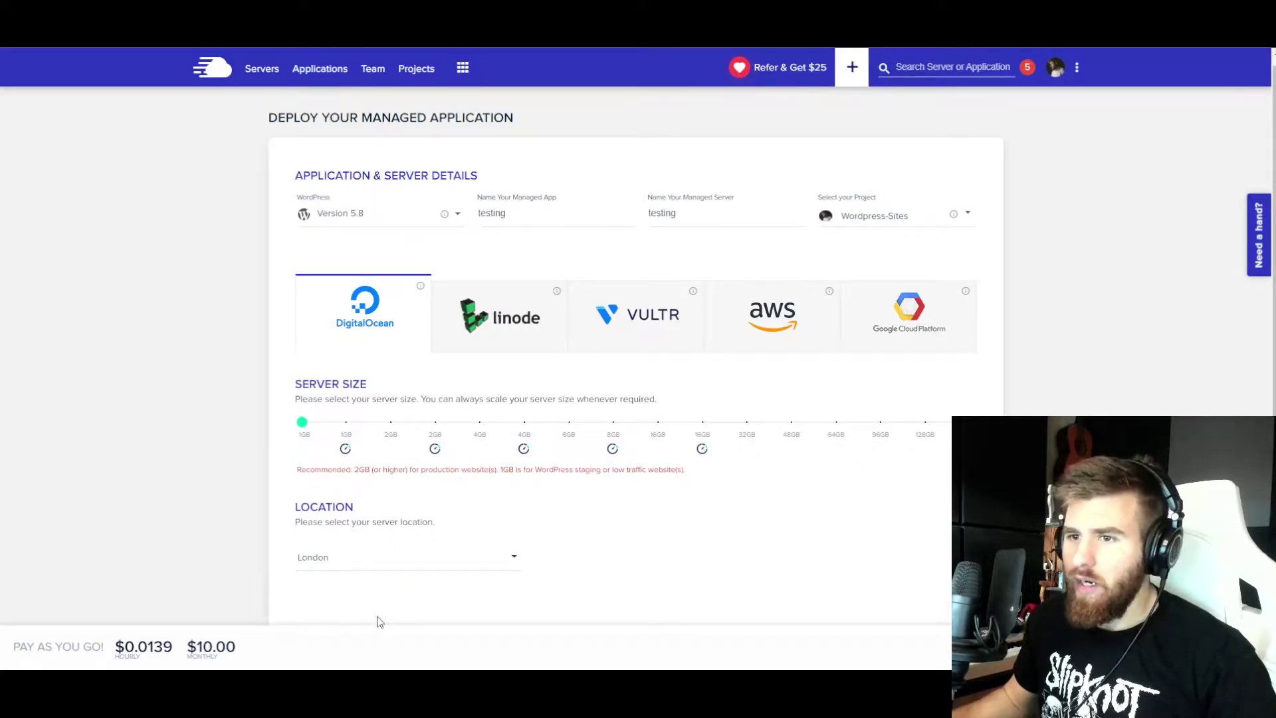
{"action": "left_click", "coordinate": [353, 561]}
{"action": "scroll", "coordinate": [351, 567], "scroll_direction": "down", "scroll_amount": 3}
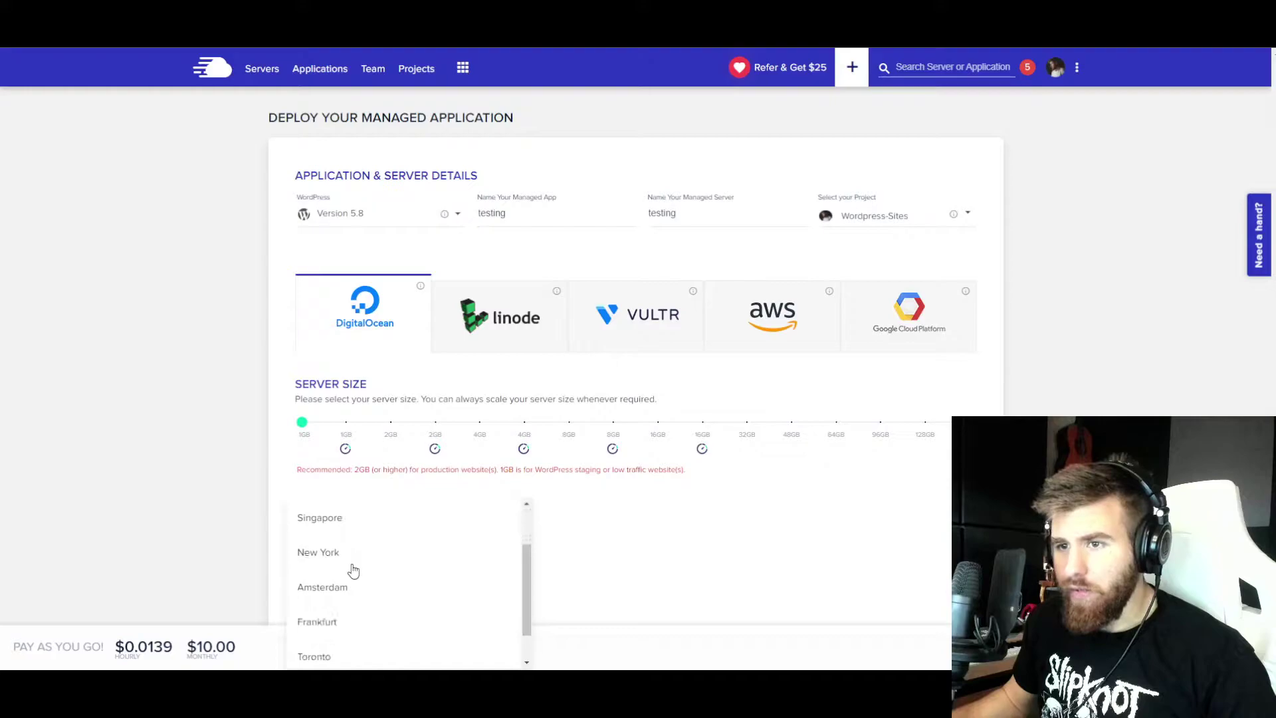
{"action": "left_click", "coordinate": [337, 581]}
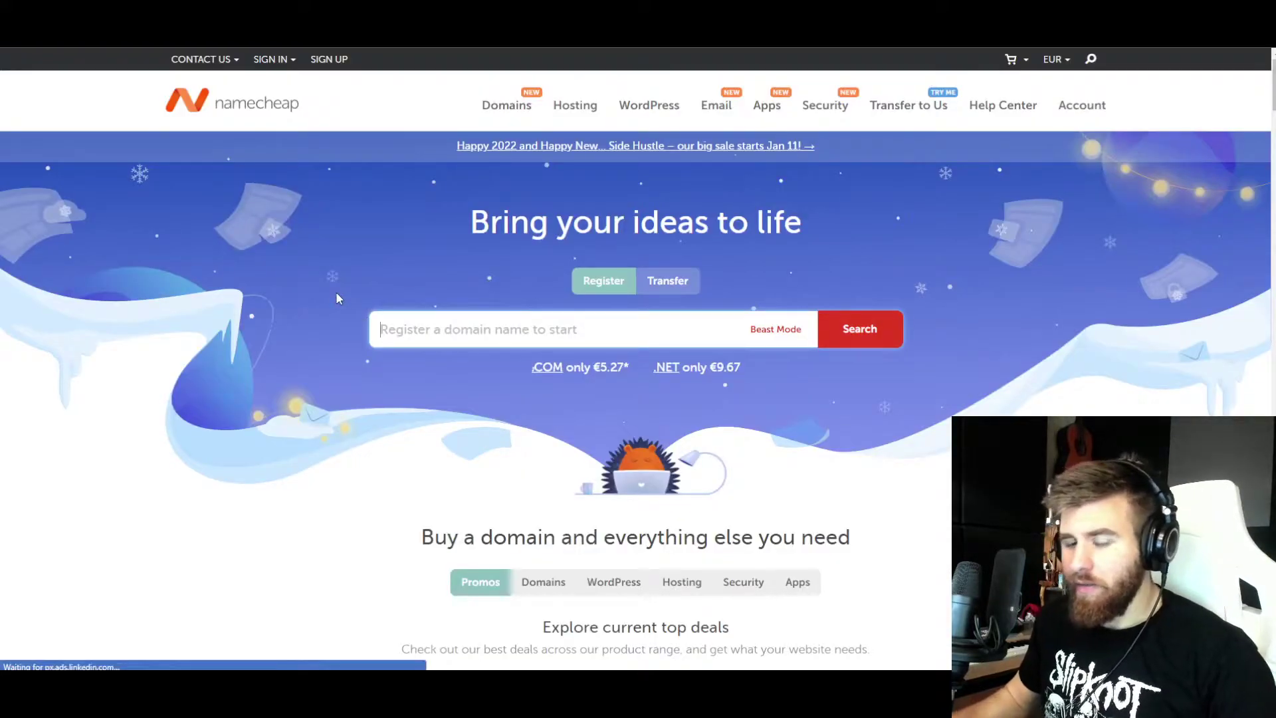
- Search Namecheap for the domain 8barloops and browse the results
{"action": "type", "text": "8loops"}
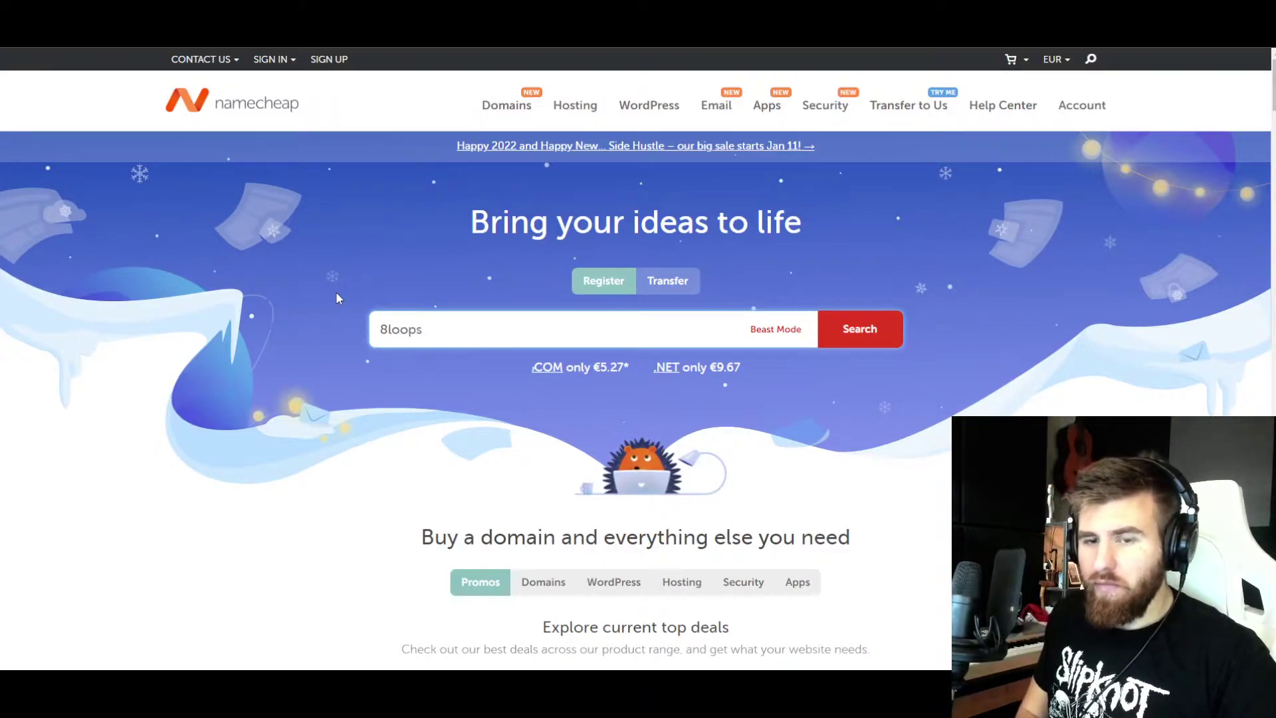
{"action": "key", "text": "BackSpace"}
{"action": "key", "text": "BackSpace"}
{"action": "key", "text": "BackSpace"}
{"action": "key", "text": "BackSpace"}
{"action": "key", "text": "BackSpace"}
{"action": "type", "text": "barloop"}
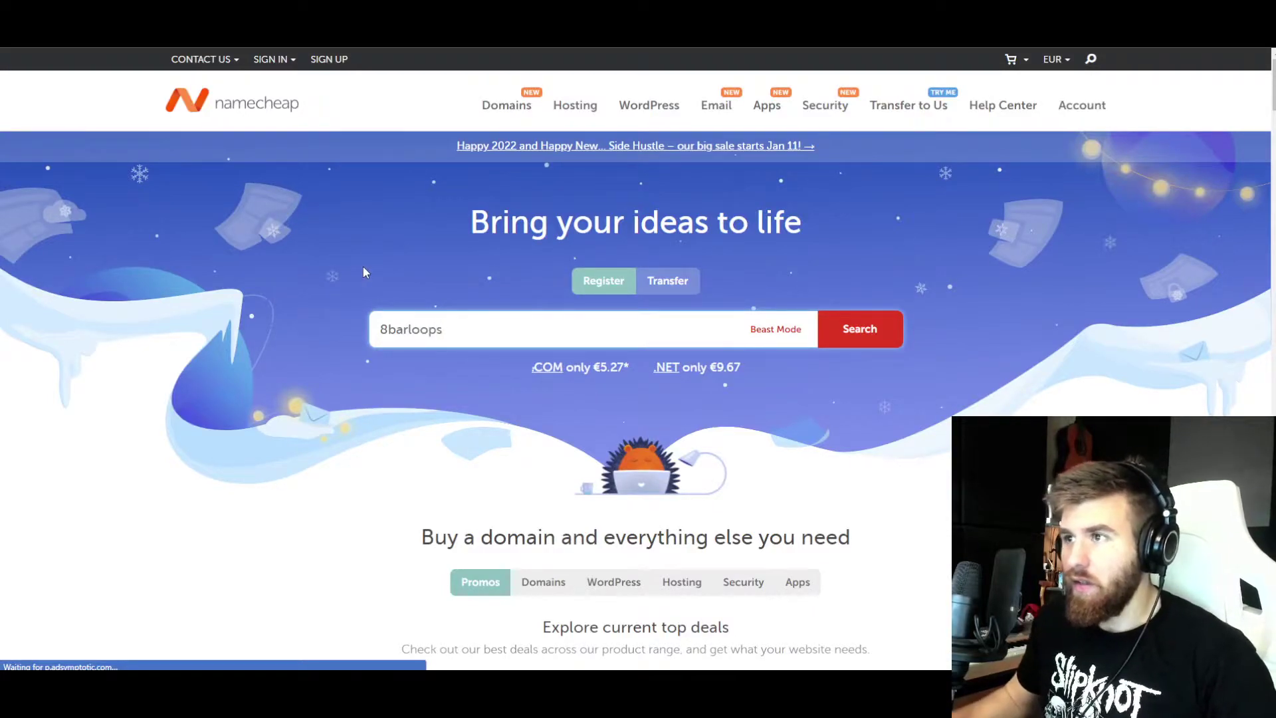
{"action": "key", "text": "Return"}
{"action": "scroll", "coordinate": [262, 317], "scroll_direction": "down", "scroll_amount": 2}
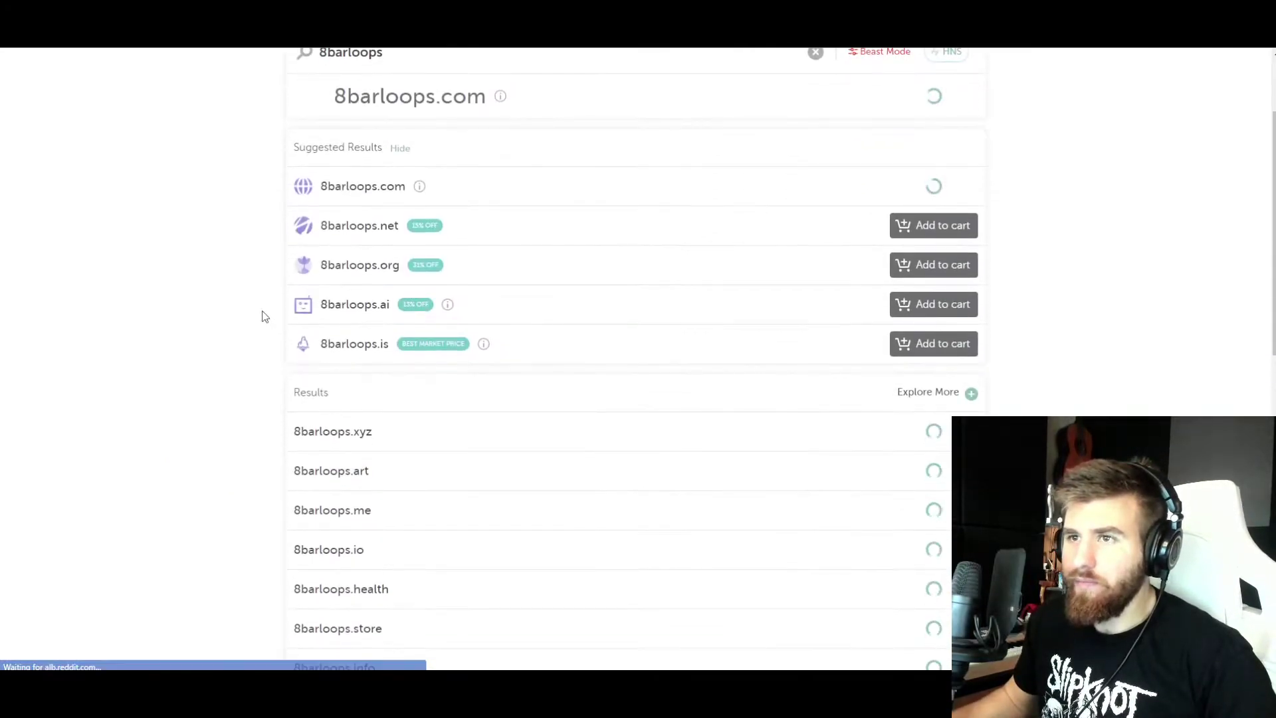
{"action": "mouse_move", "coordinate": [420, 188]}
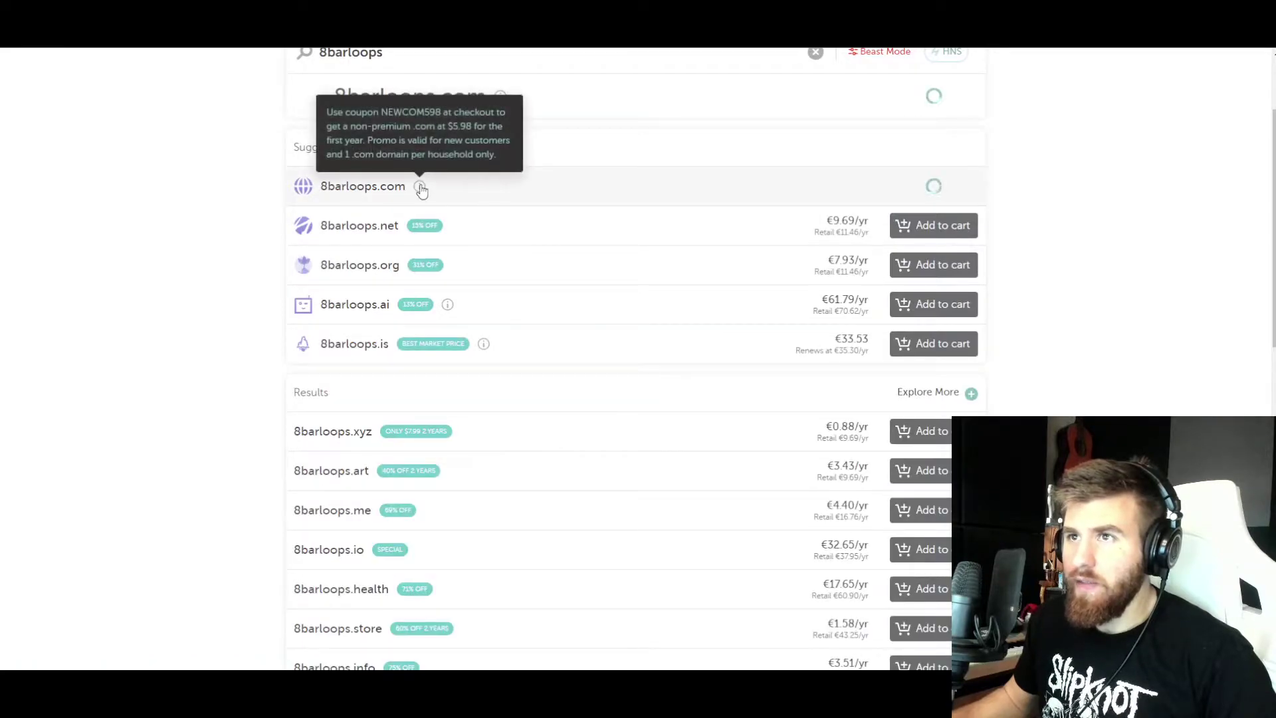
{"action": "scroll", "coordinate": [279, 330], "scroll_direction": "down", "scroll_amount": 2}
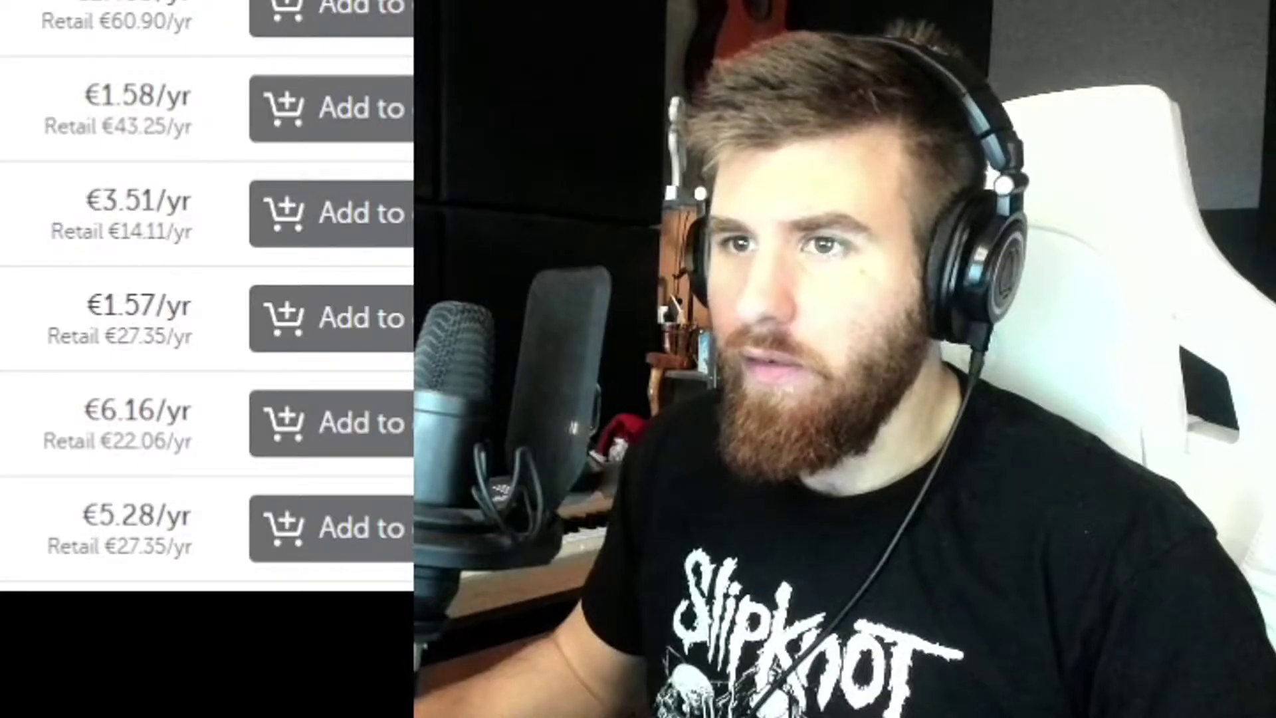
{"action": "scroll", "coordinate": [206, 299], "scroll_direction": "down", "scroll_amount": 1}
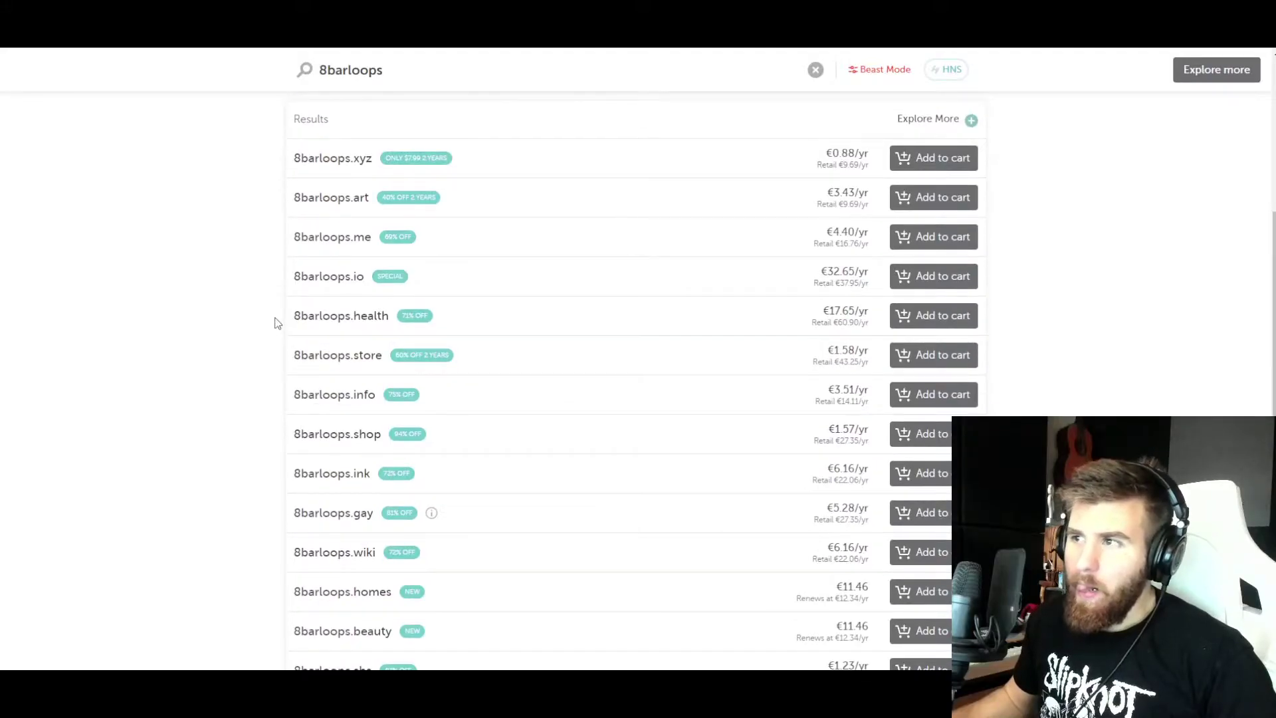
{"action": "scroll", "coordinate": [278, 323], "scroll_direction": "down", "scroll_amount": 3}
{"action": "scroll", "coordinate": [278, 322], "scroll_direction": "up", "scroll_amount": 4}
{"action": "scroll", "coordinate": [278, 320], "scroll_direction": "up", "scroll_amount": 1}
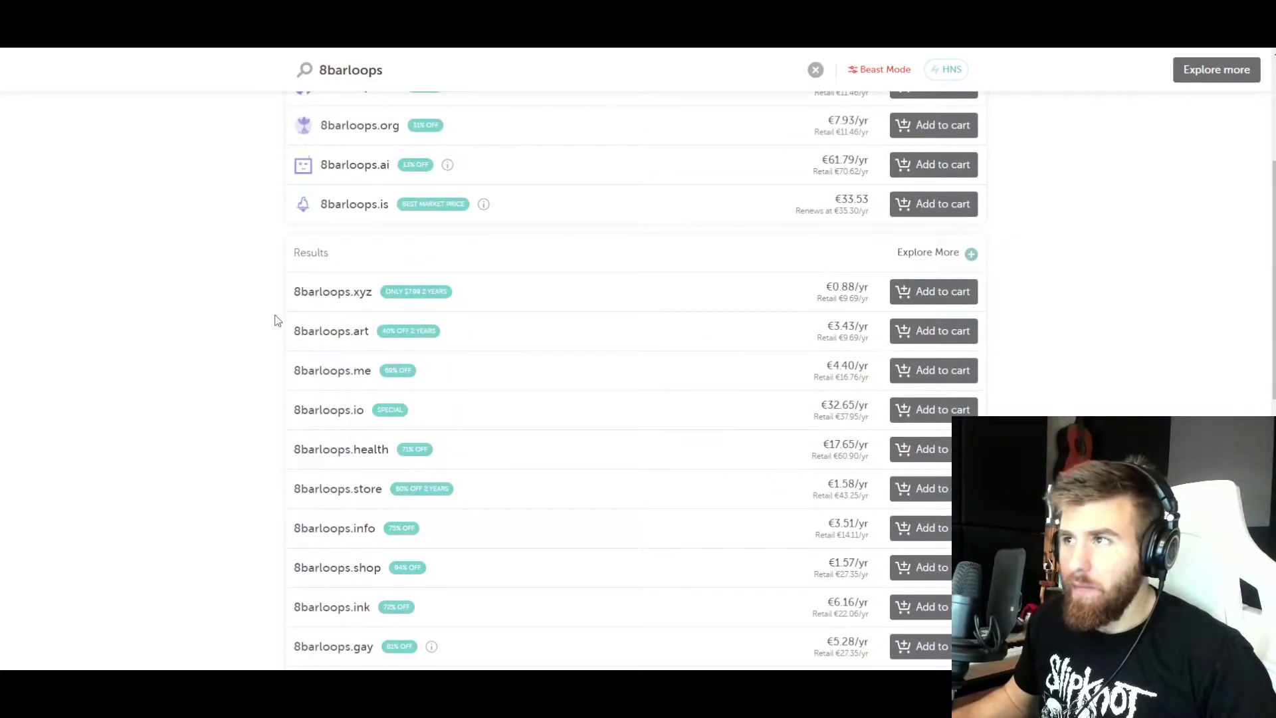
{"action": "scroll", "coordinate": [278, 321], "scroll_direction": "up", "scroll_amount": 5}
- Return to the Namecheap homepage and ready the domain search box
{"action": "left_click", "coordinate": [269, 107]}
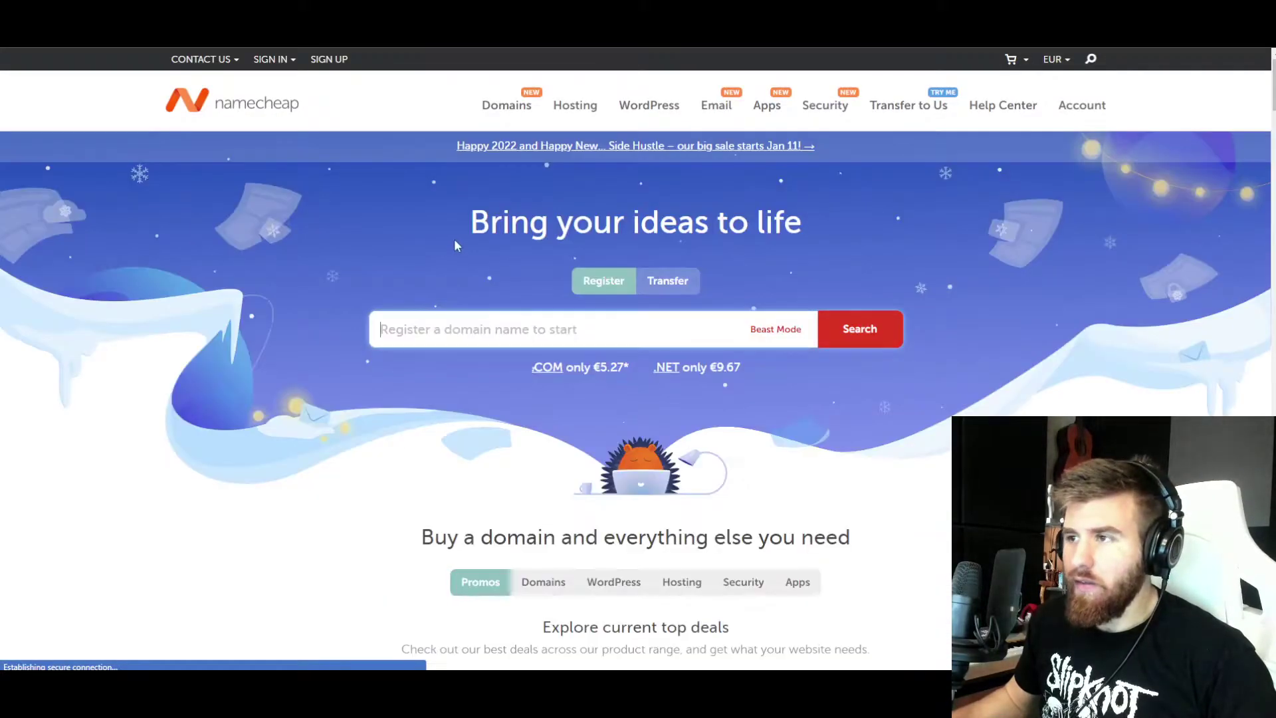
{"action": "type", "text": "5polar"}
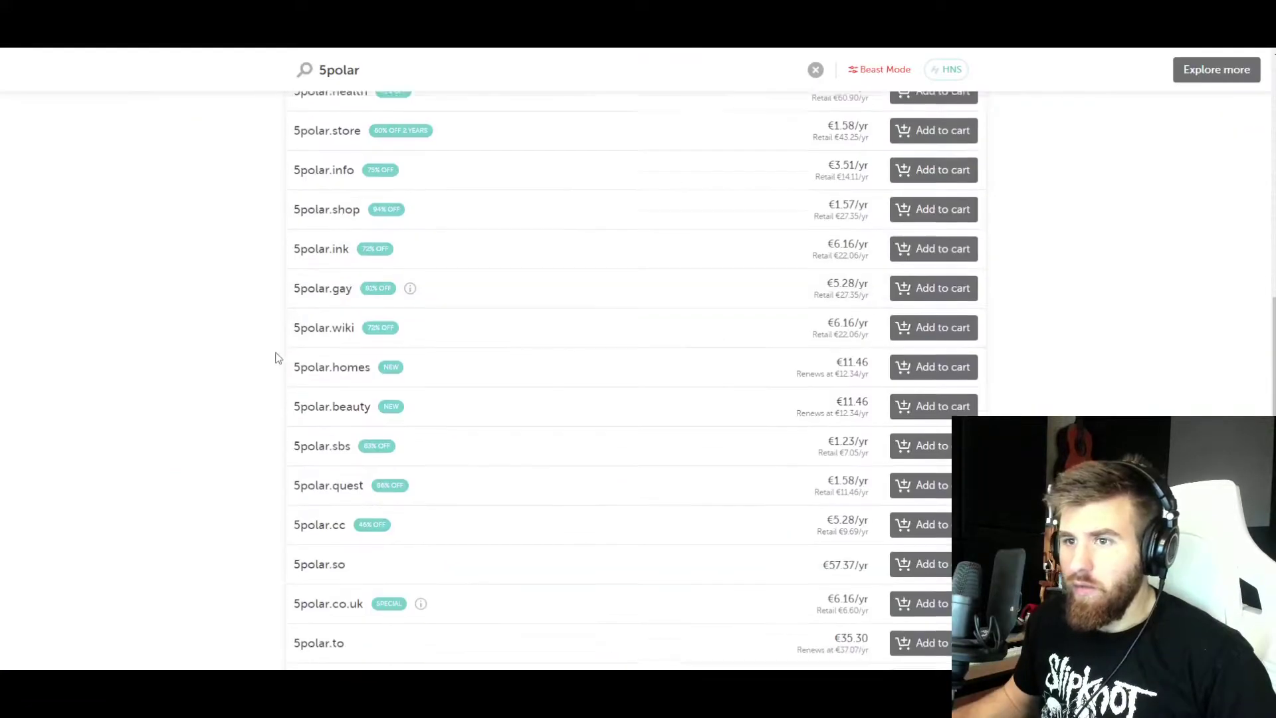
{"action": "scroll", "coordinate": [278, 357], "scroll_direction": "down", "scroll_amount": 3}
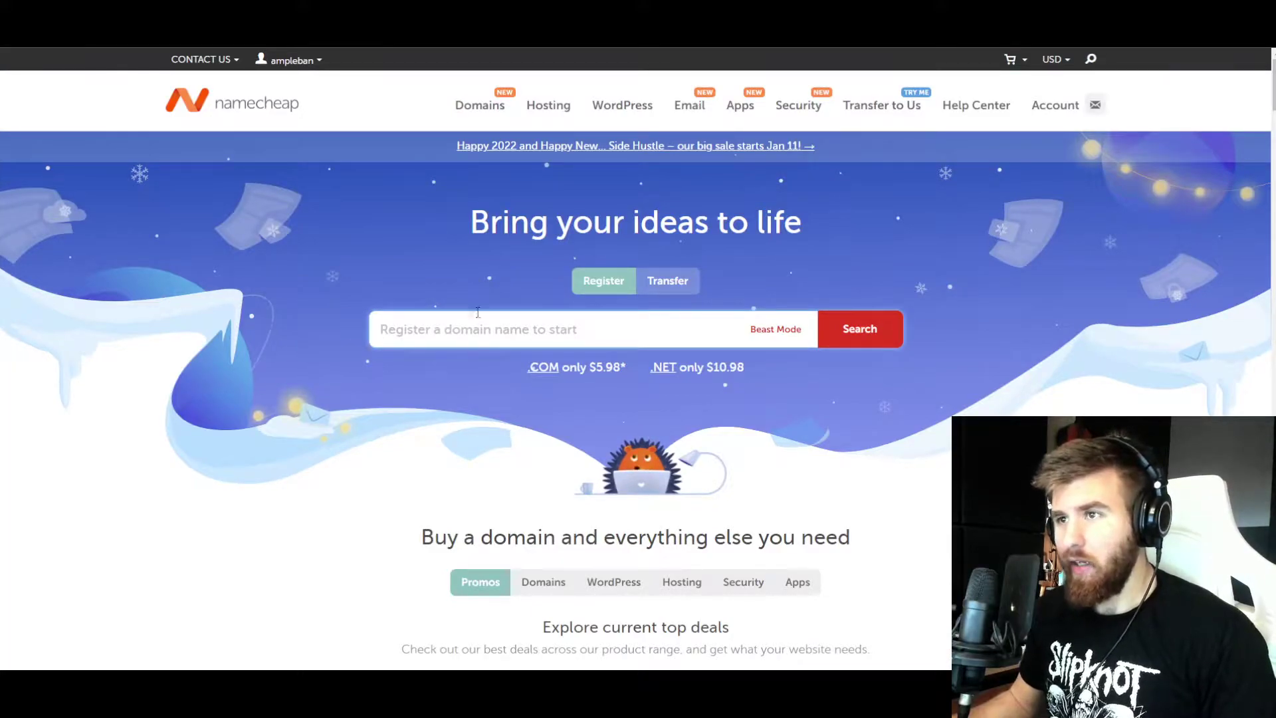
{"action": "left_click", "coordinate": [462, 325]}
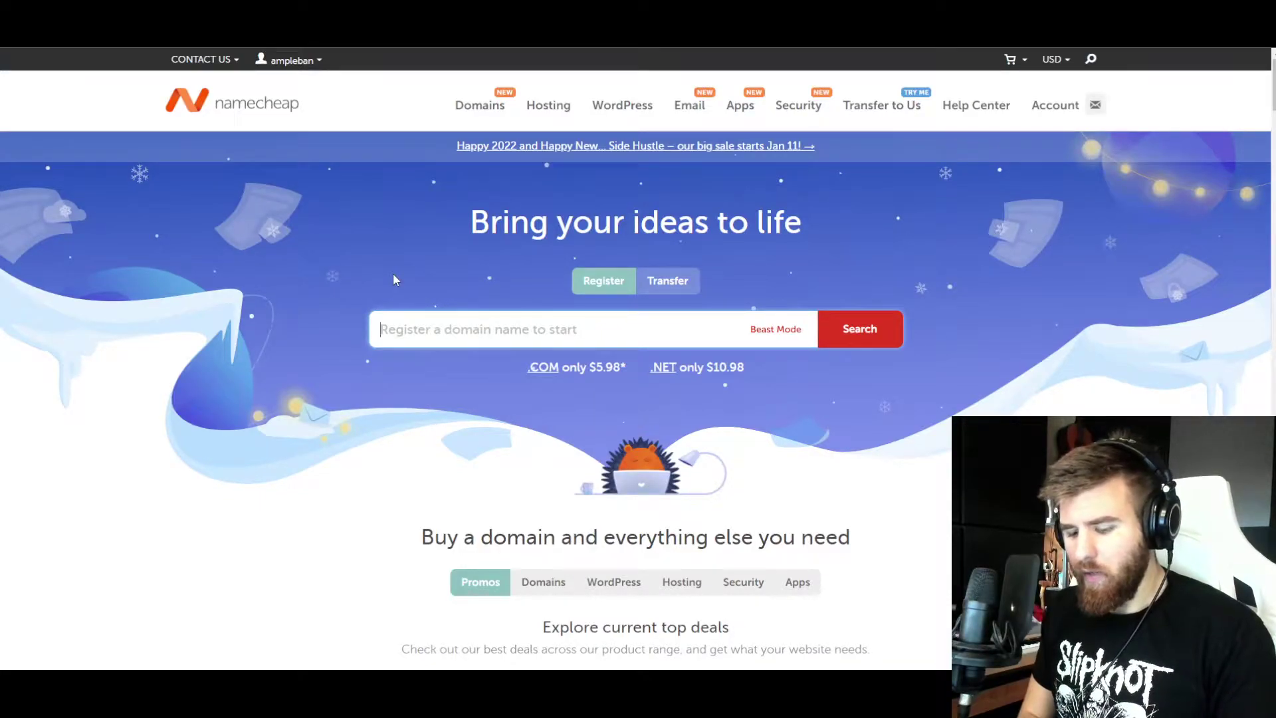
- Search Namecheap for the domain 4barsloop
{"action": "type", "text": "4barsloop"}
{"action": "key", "text": "Return"}
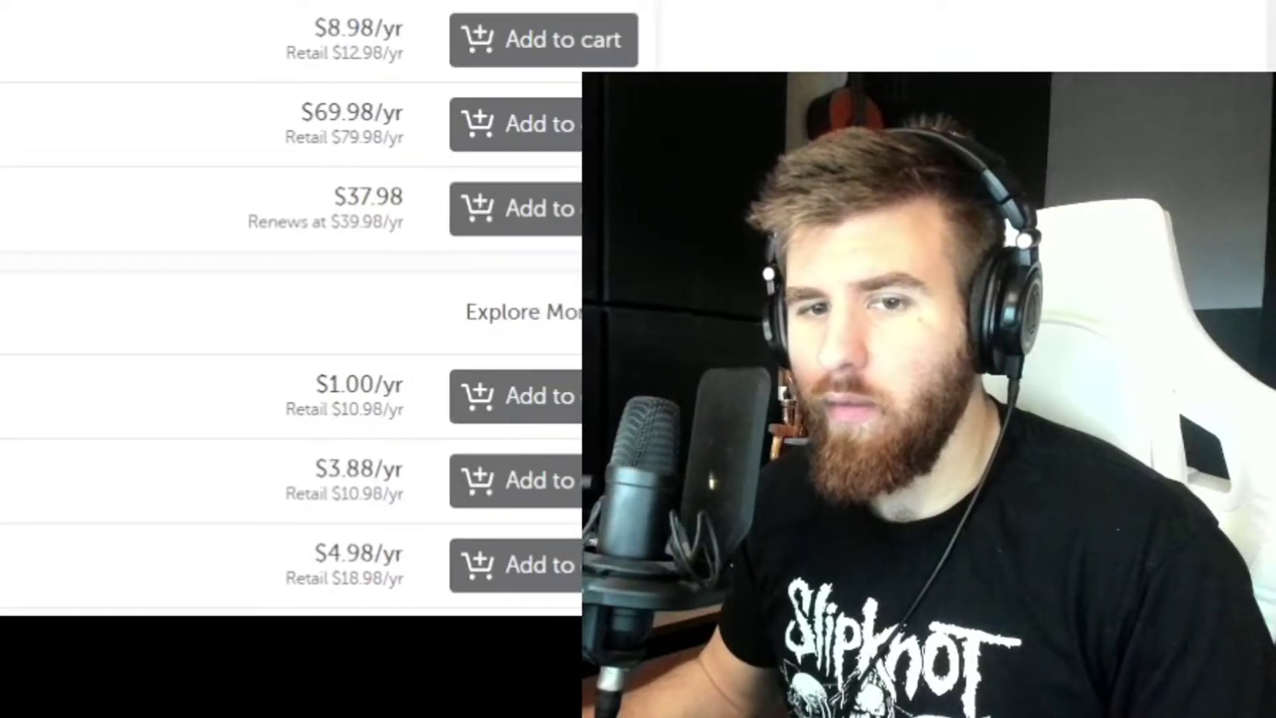
{"action": "scroll", "coordinate": [361, 262], "scroll_direction": "down", "scroll_amount": 1}
{"action": "scroll", "coordinate": [361, 262], "scroll_direction": "down", "scroll_amount": 1}
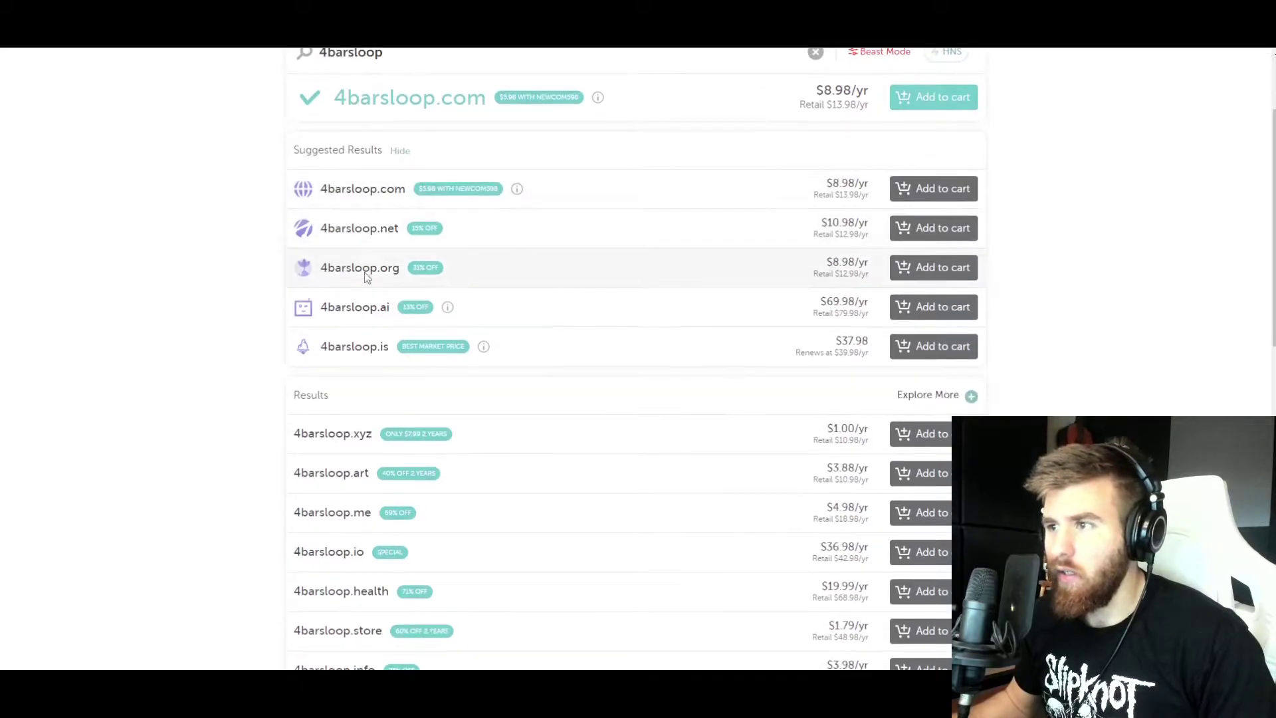
{"action": "scroll", "coordinate": [366, 310], "scroll_direction": "up", "scroll_amount": 1}
- Check 4barsloop.com's $8.98/yr price and add it to the cart
{"action": "left_click_drag", "start_coordinate": [826, 250], "coordinate": [865, 265]}
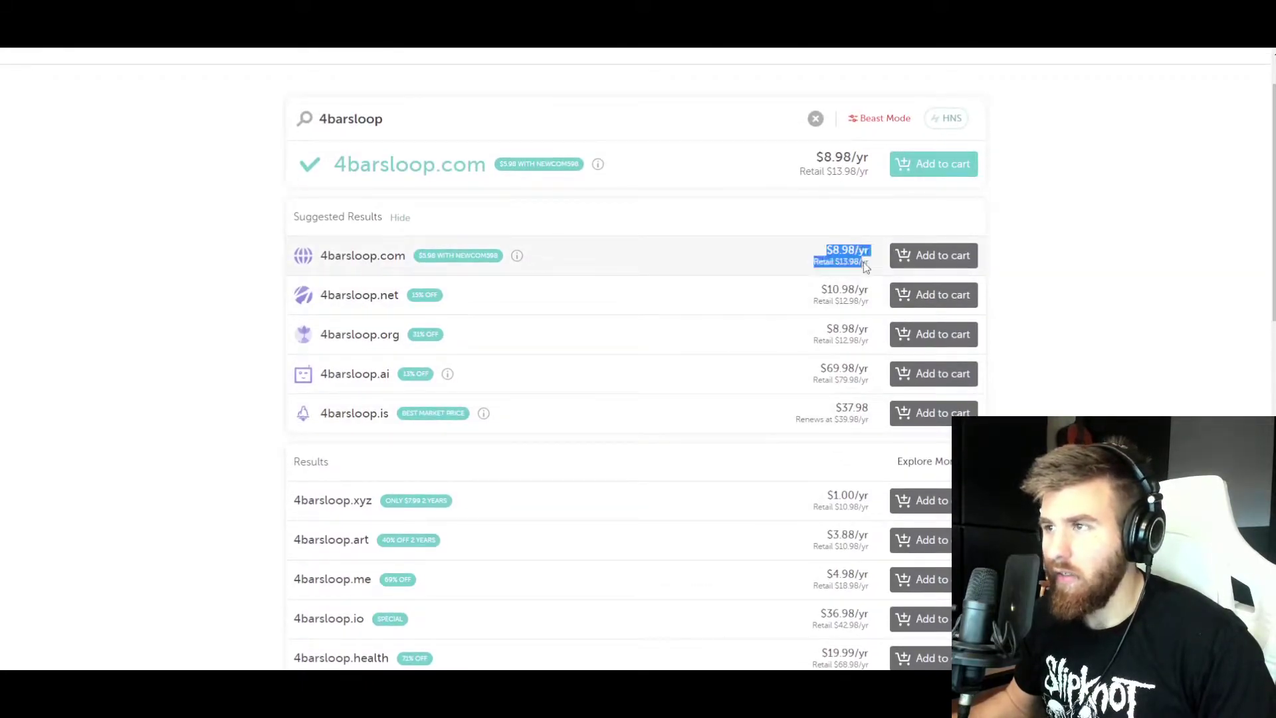
{"action": "left_click", "coordinate": [863, 265]}
{"action": "scroll", "coordinate": [531, 259], "scroll_direction": "down", "scroll_amount": 1}
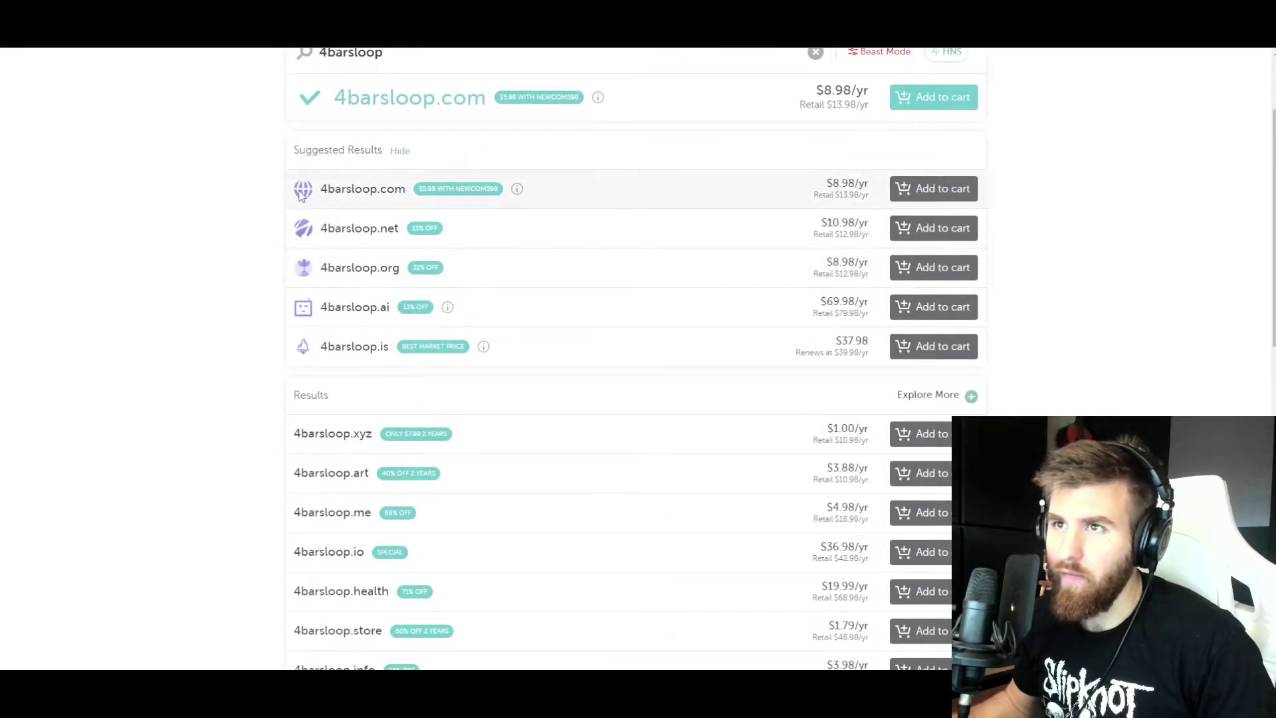
{"action": "left_click_drag", "start_coordinate": [321, 192], "coordinate": [381, 191]}
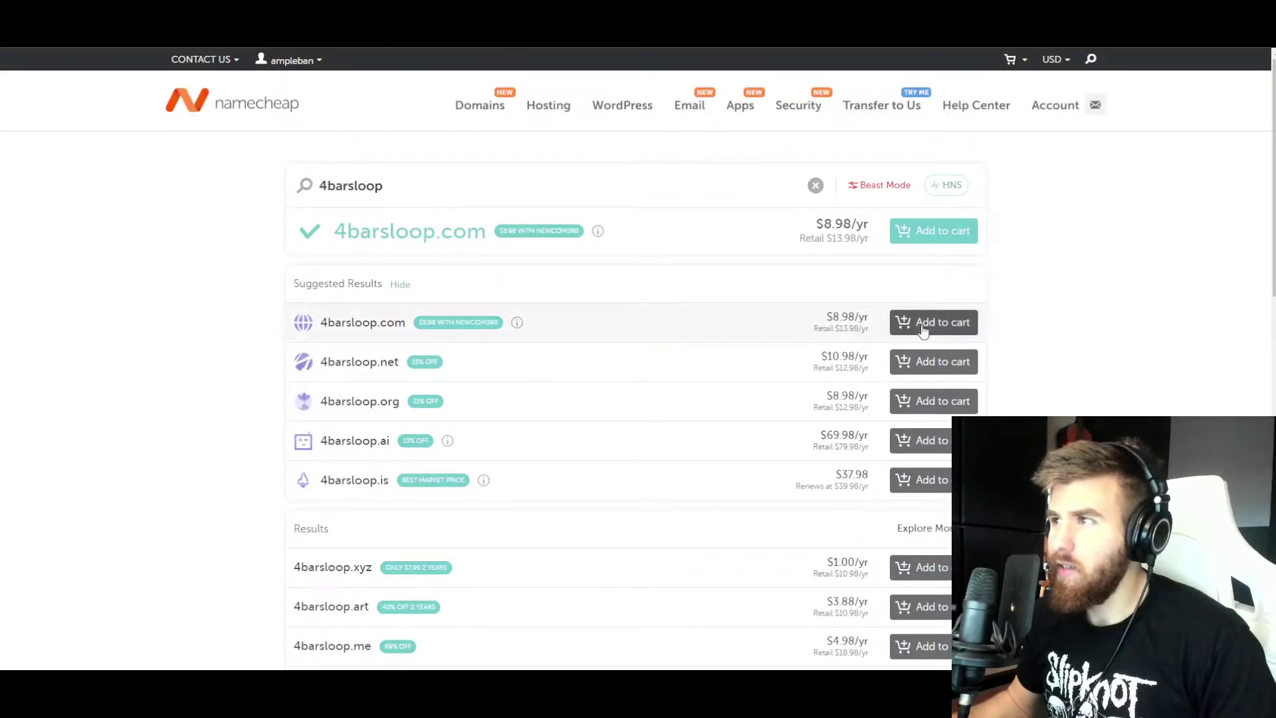
{"action": "left_click", "coordinate": [924, 332]}
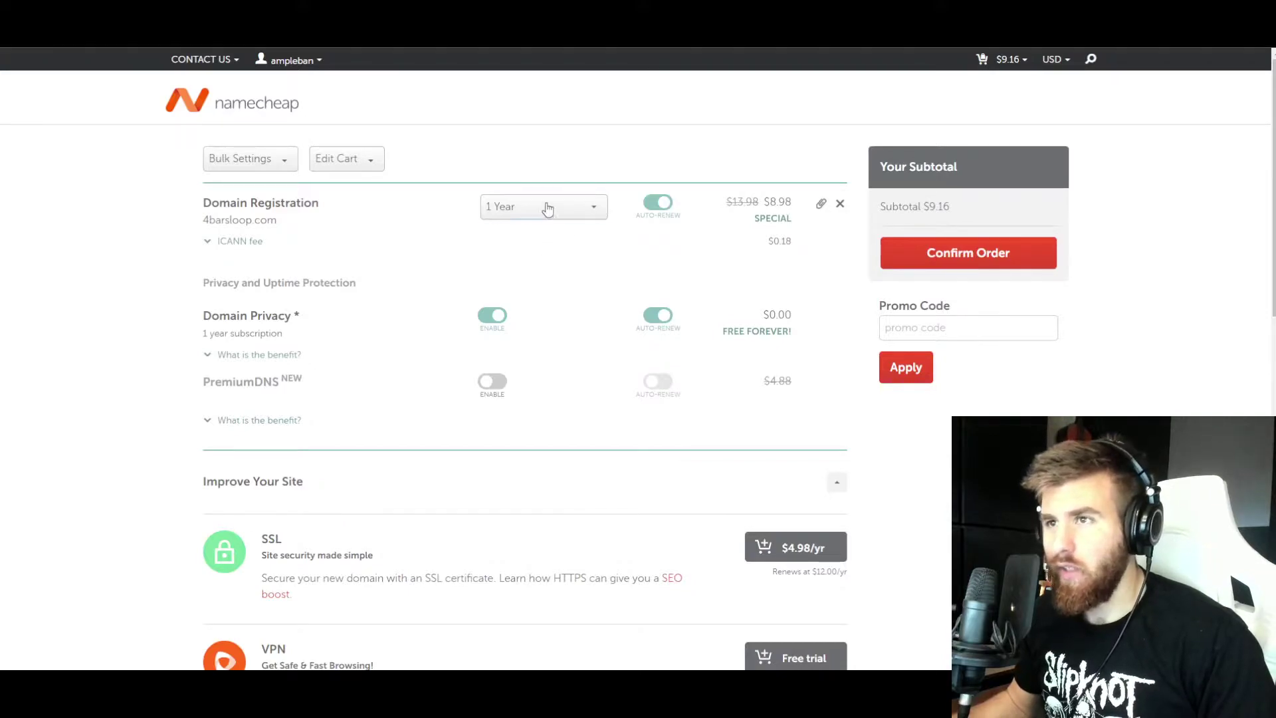
- Keep 4barsloop.com at a 1-year registration and confirm the order
{"action": "left_click", "coordinate": [545, 208]}
{"action": "scroll", "coordinate": [544, 303], "scroll_direction": "down", "scroll_amount": 1}
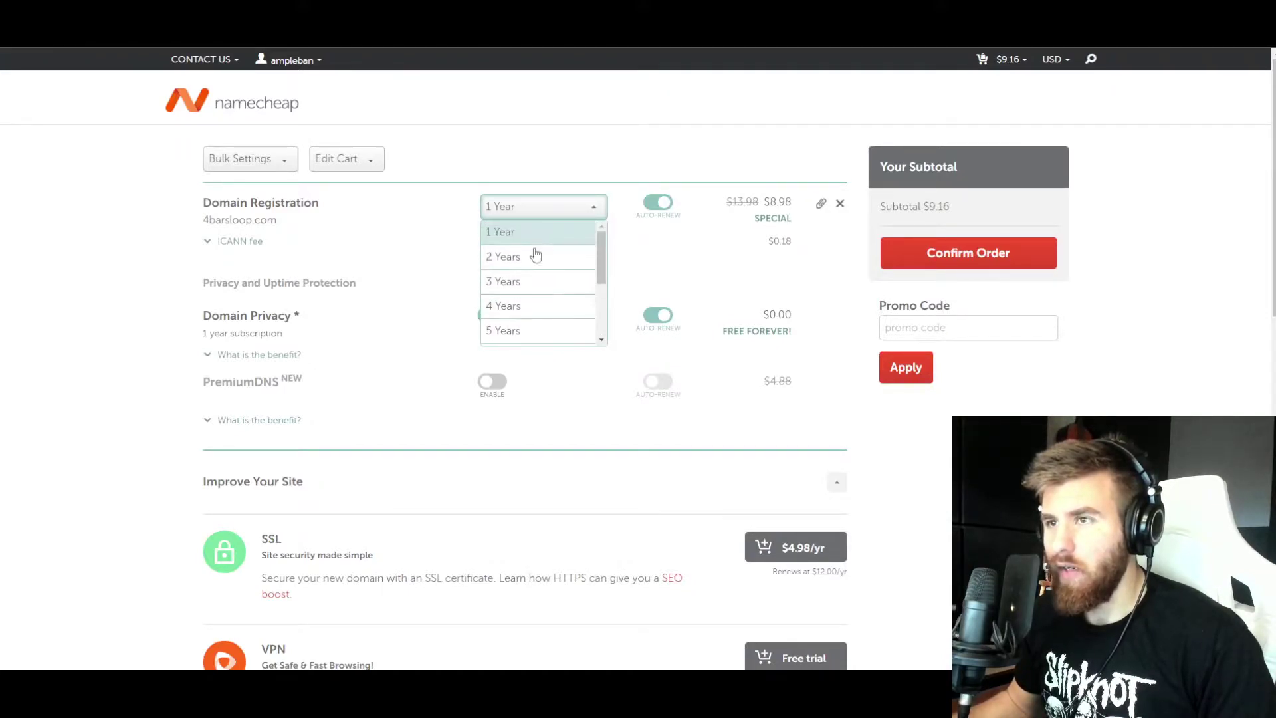
{"action": "scroll", "coordinate": [532, 296], "scroll_direction": "down", "scroll_amount": 1}
{"action": "scroll", "coordinate": [528, 247], "scroll_direction": "up", "scroll_amount": 2}
{"action": "scroll", "coordinate": [527, 248], "scroll_direction": "down", "scroll_amount": 2}
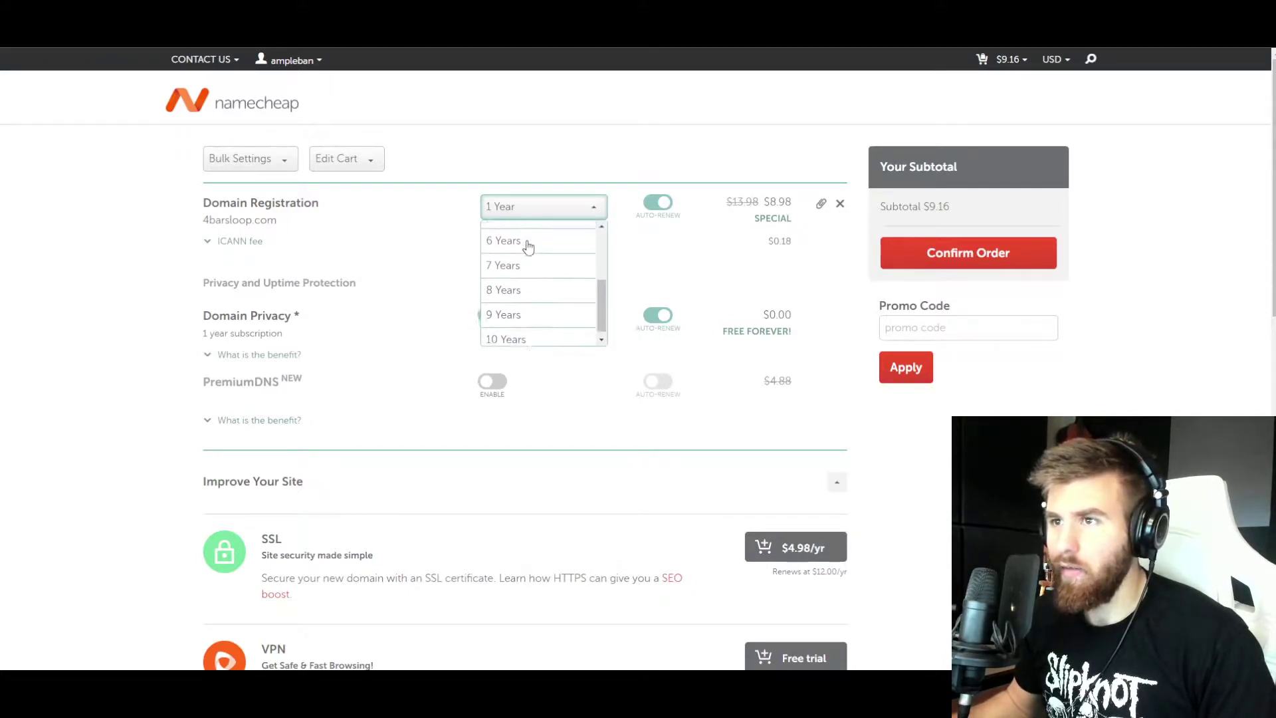
{"action": "left_click", "coordinate": [526, 210]}
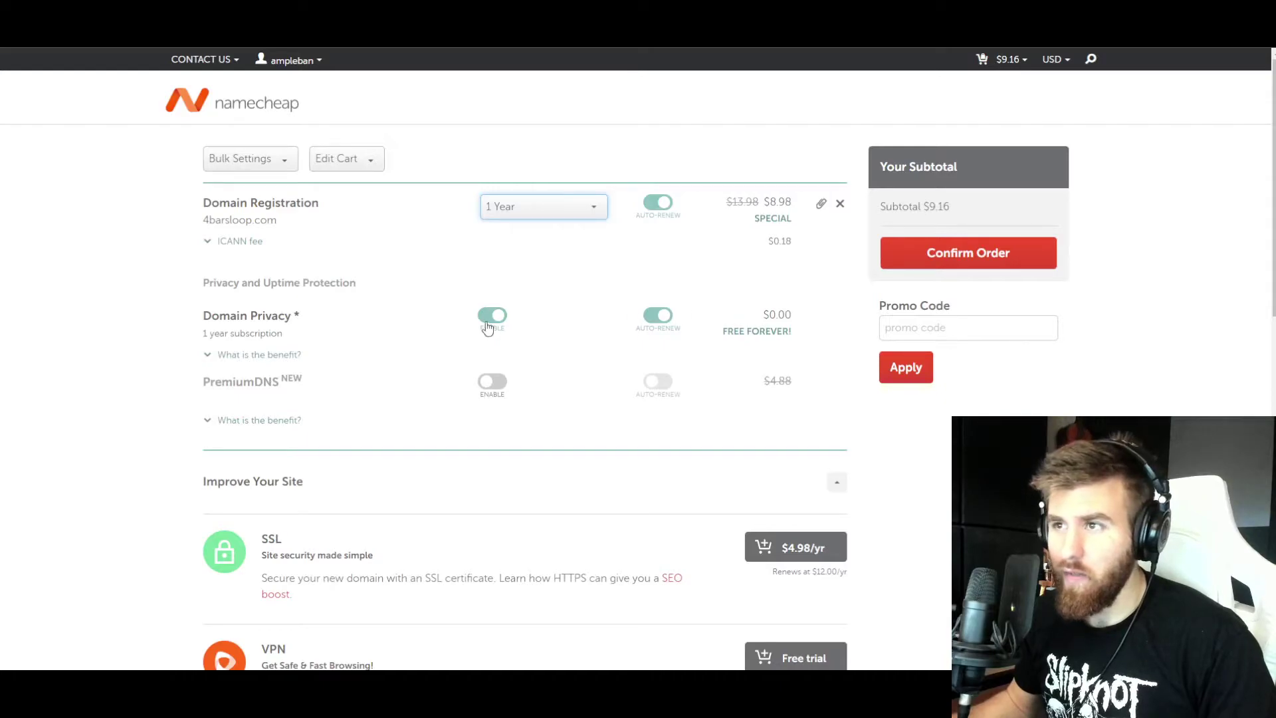
{"action": "scroll", "coordinate": [446, 305], "scroll_direction": "down", "scroll_amount": 4}
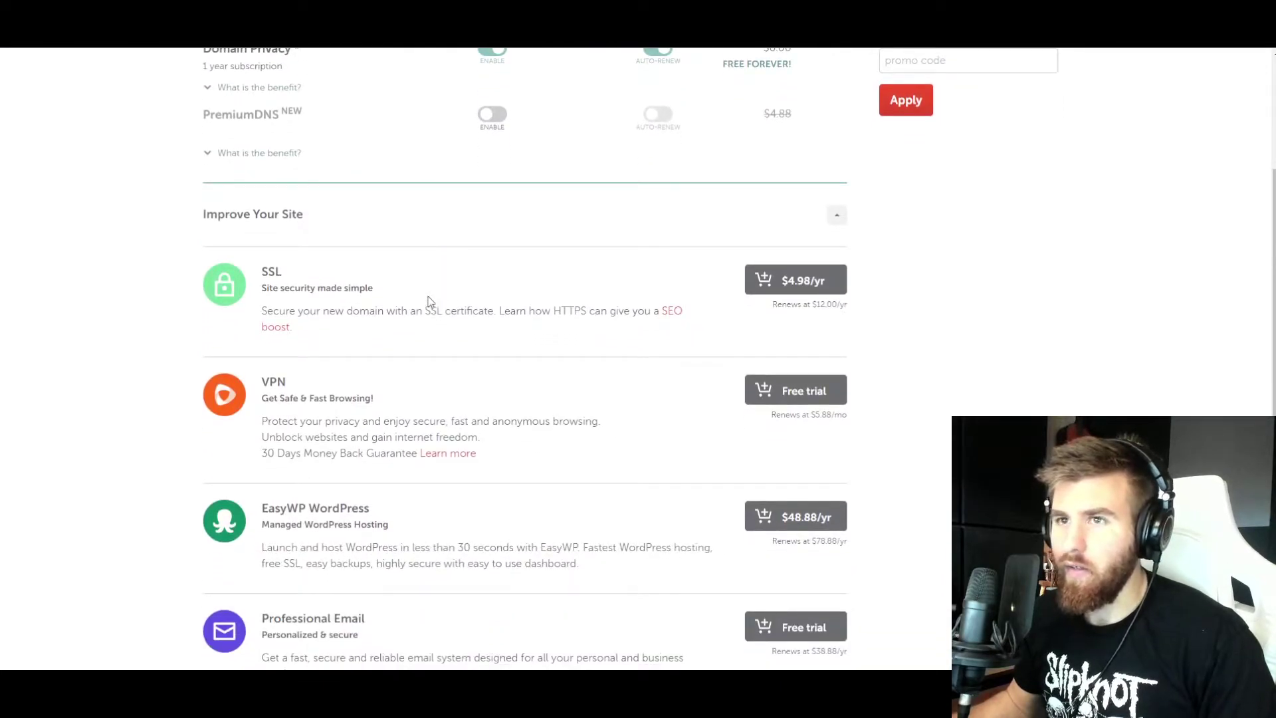
{"action": "scroll", "coordinate": [346, 356], "scroll_direction": "down", "scroll_amount": 6}
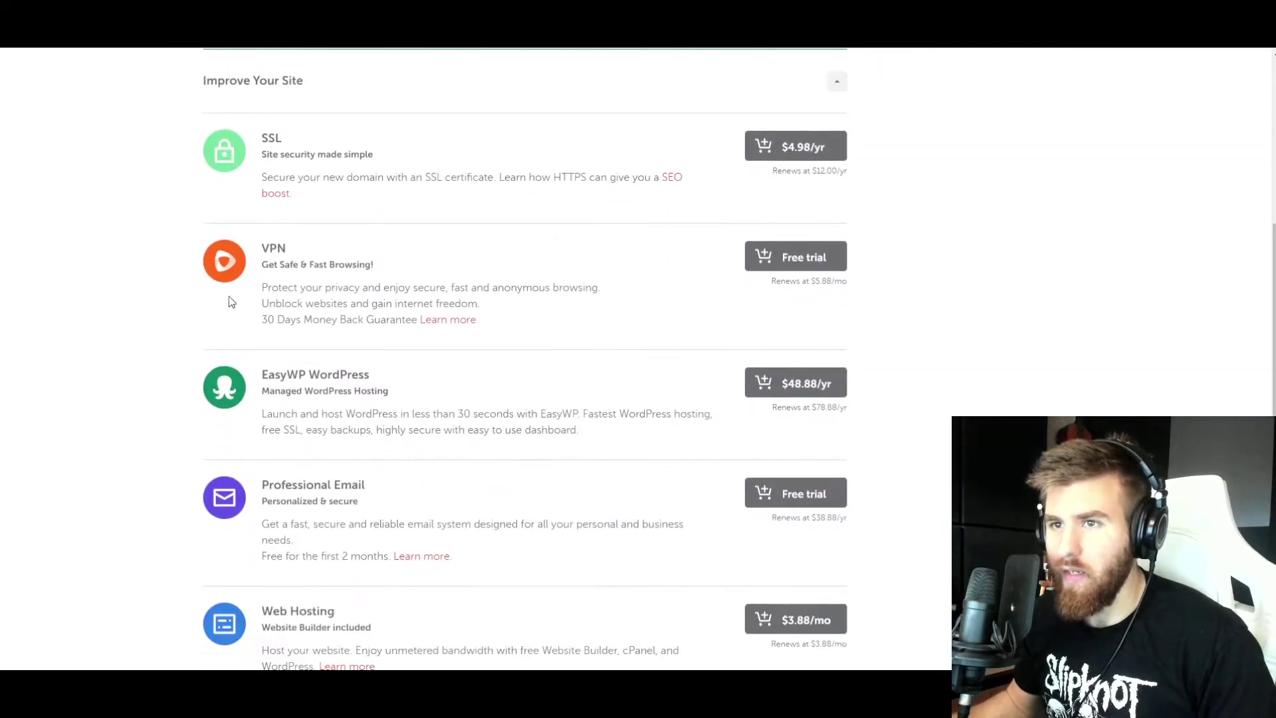
{"action": "scroll", "coordinate": [407, 464], "scroll_direction": "up", "scroll_amount": 10}
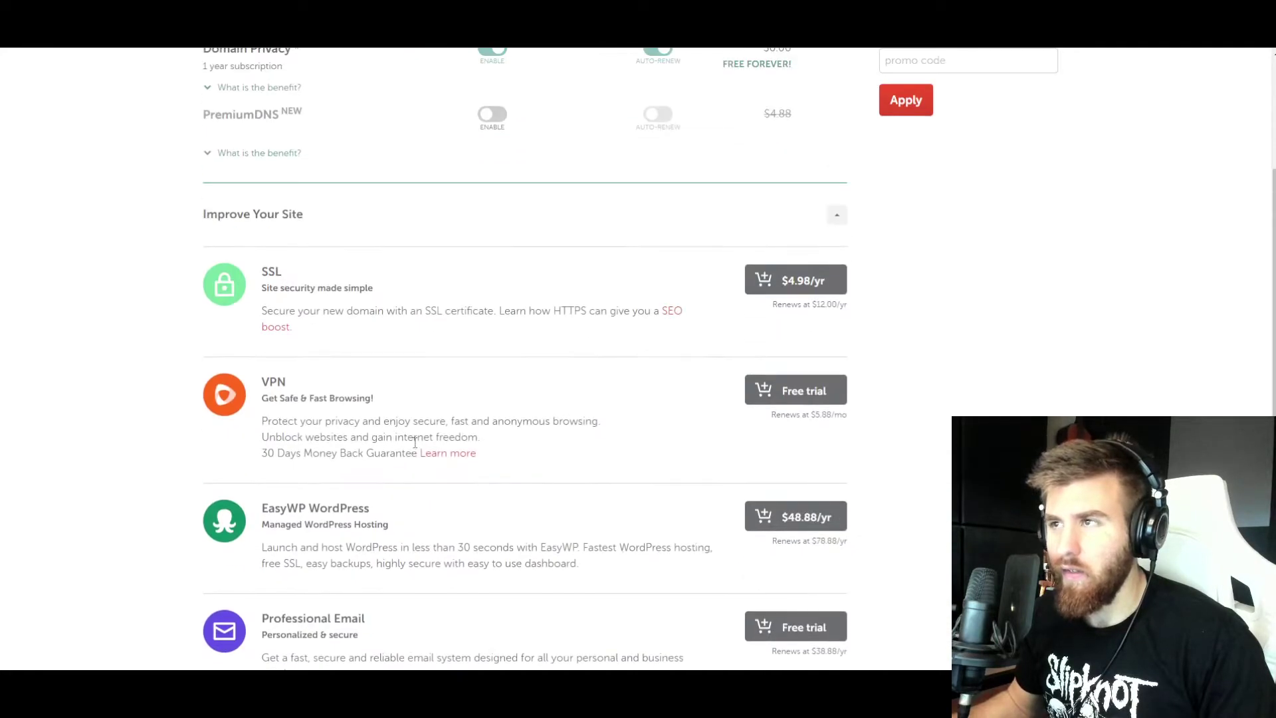
{"action": "left_click", "coordinate": [920, 259]}
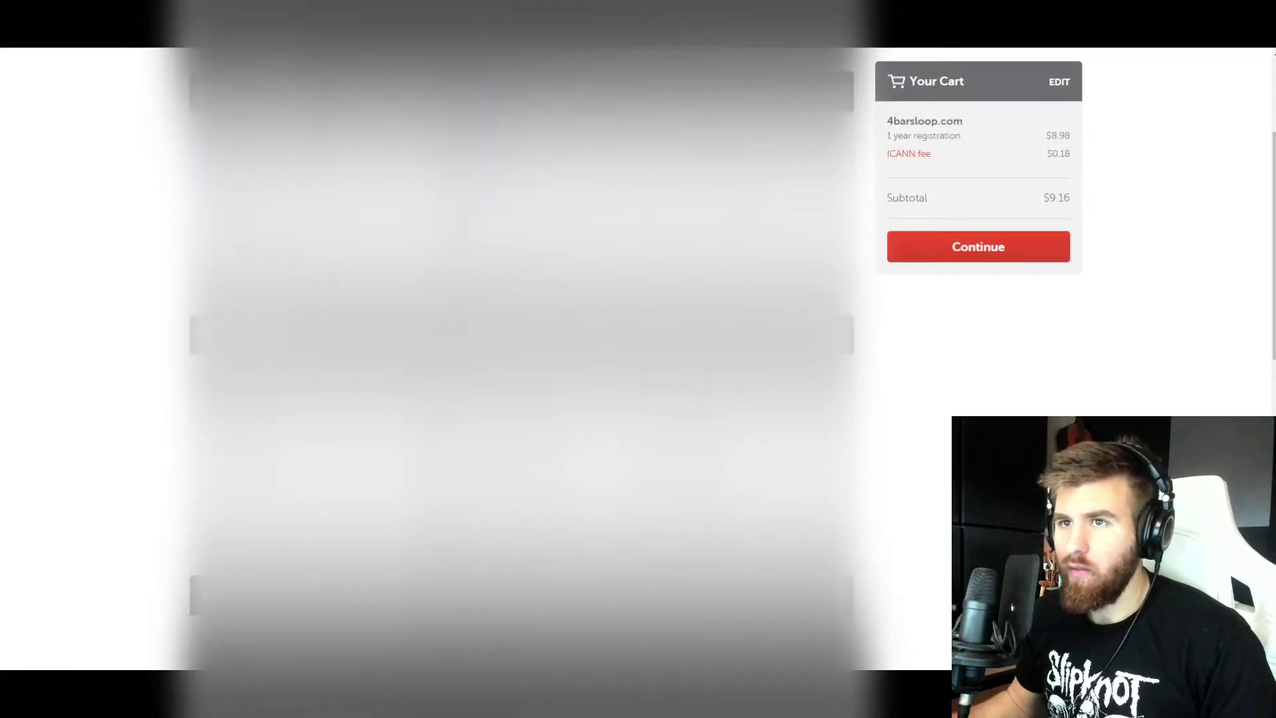
- Continue to billing and check out with PayPal
{"action": "scroll", "coordinate": [522, 359], "scroll_direction": "up", "scroll_amount": 1}
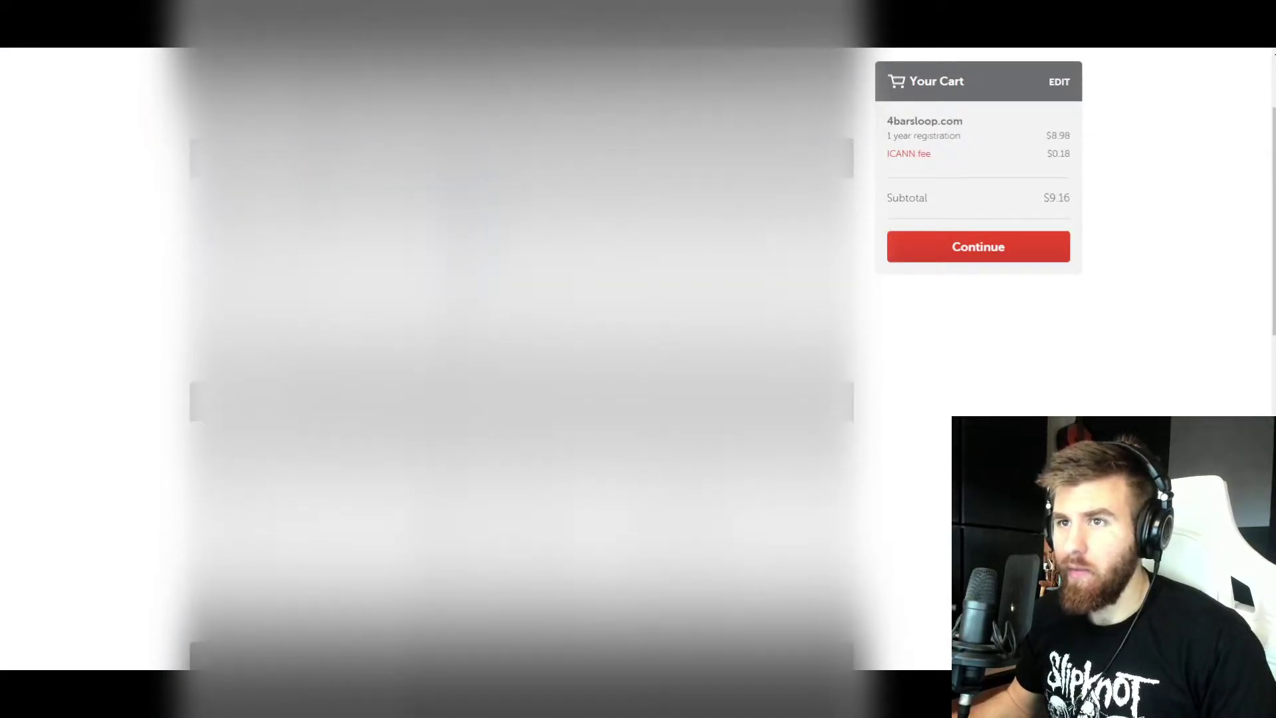
{"action": "scroll", "coordinate": [521, 359], "scroll_direction": "down", "scroll_amount": 1}
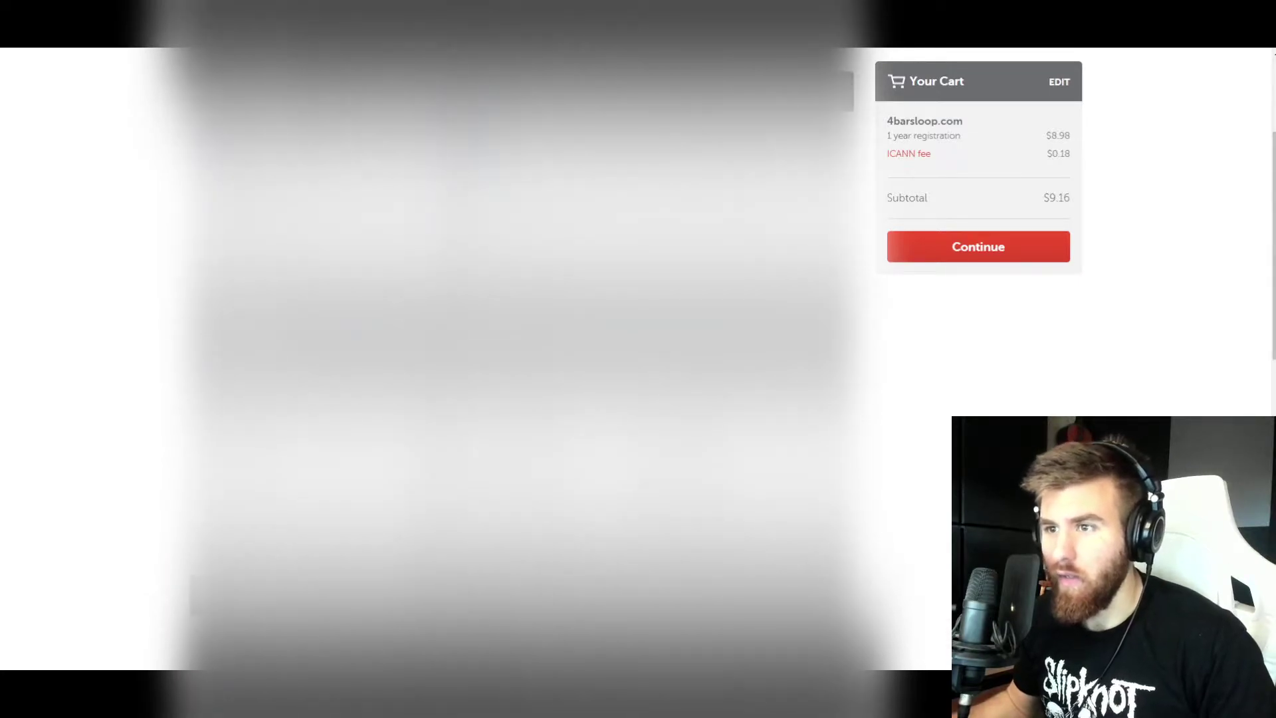
{"action": "scroll", "coordinate": [927, 319], "scroll_direction": "up", "scroll_amount": 2}
{"action": "scroll", "coordinate": [926, 320], "scroll_direction": "down", "scroll_amount": 2}
{"action": "scroll", "coordinate": [927, 320], "scroll_direction": "up", "scroll_amount": 1}
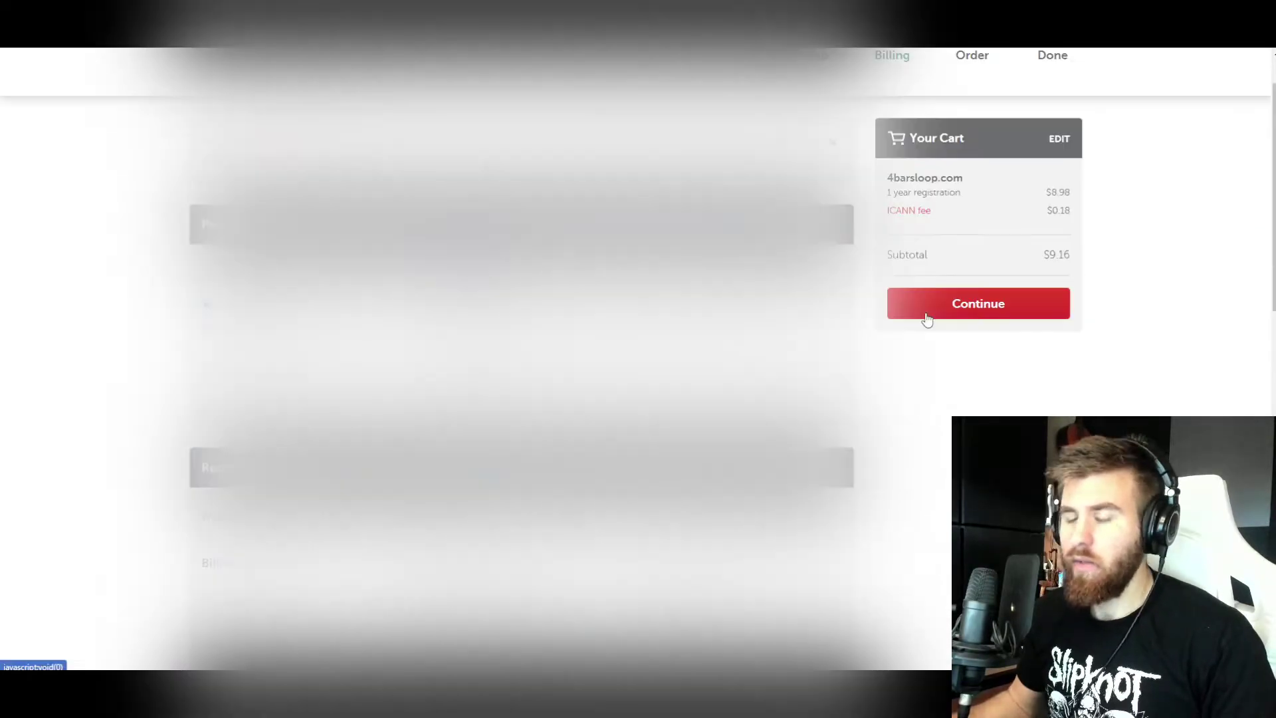
{"action": "left_click", "coordinate": [928, 315]}
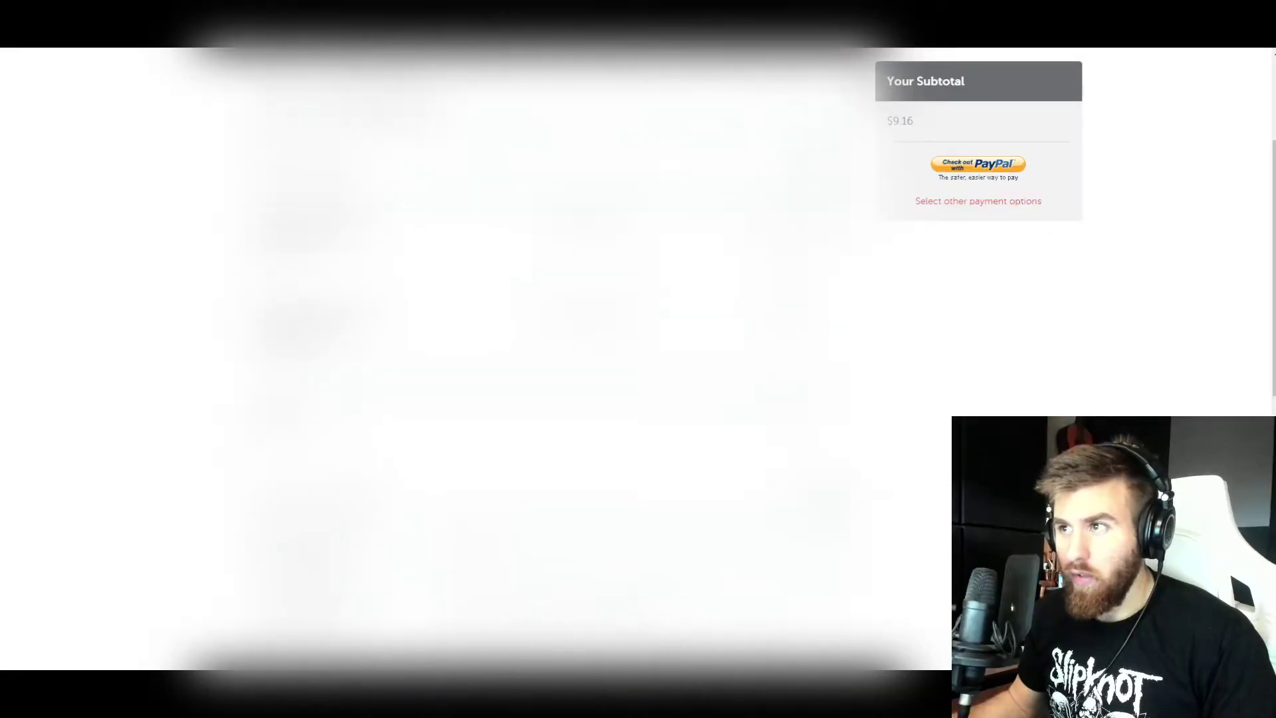
{"action": "scroll", "coordinate": [927, 320], "scroll_direction": "up", "scroll_amount": 2}
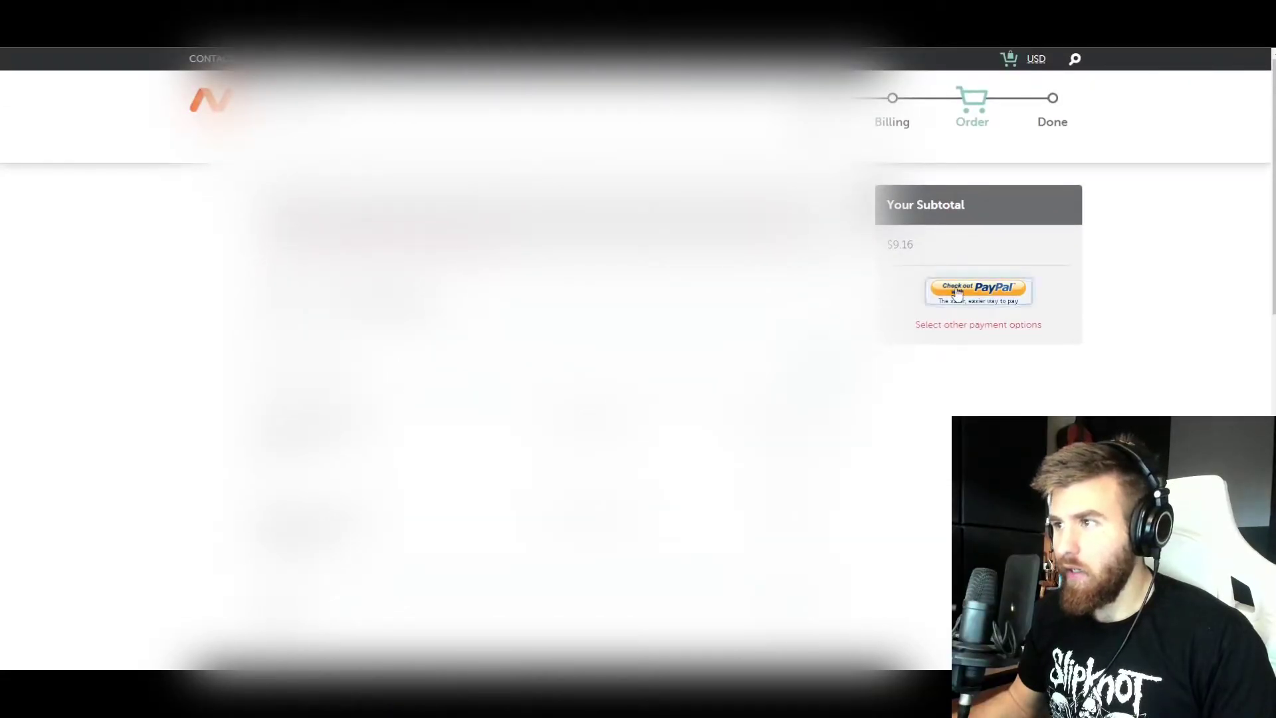
{"action": "left_click", "coordinate": [957, 292]}
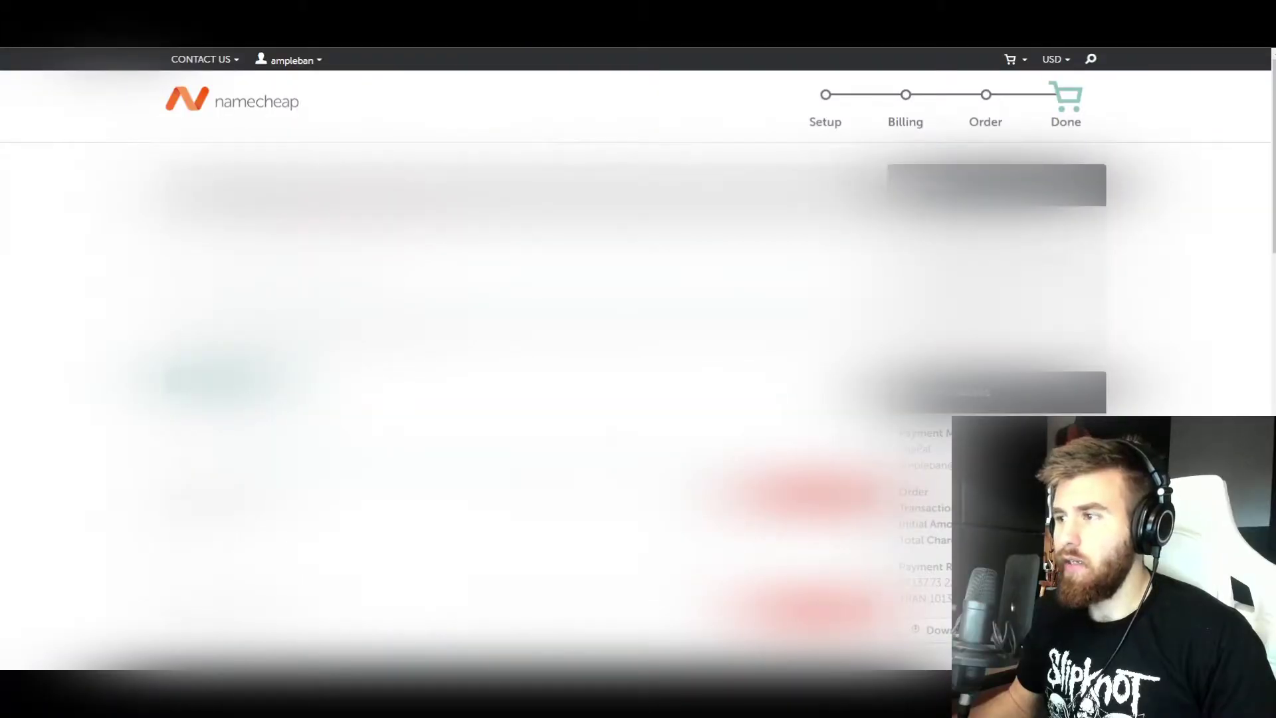
- Review the $9.16 purchase summary and open the 4barsloop.com domain management page
{"action": "scroll", "coordinate": [638, 359], "scroll_direction": "down", "scroll_amount": 1}
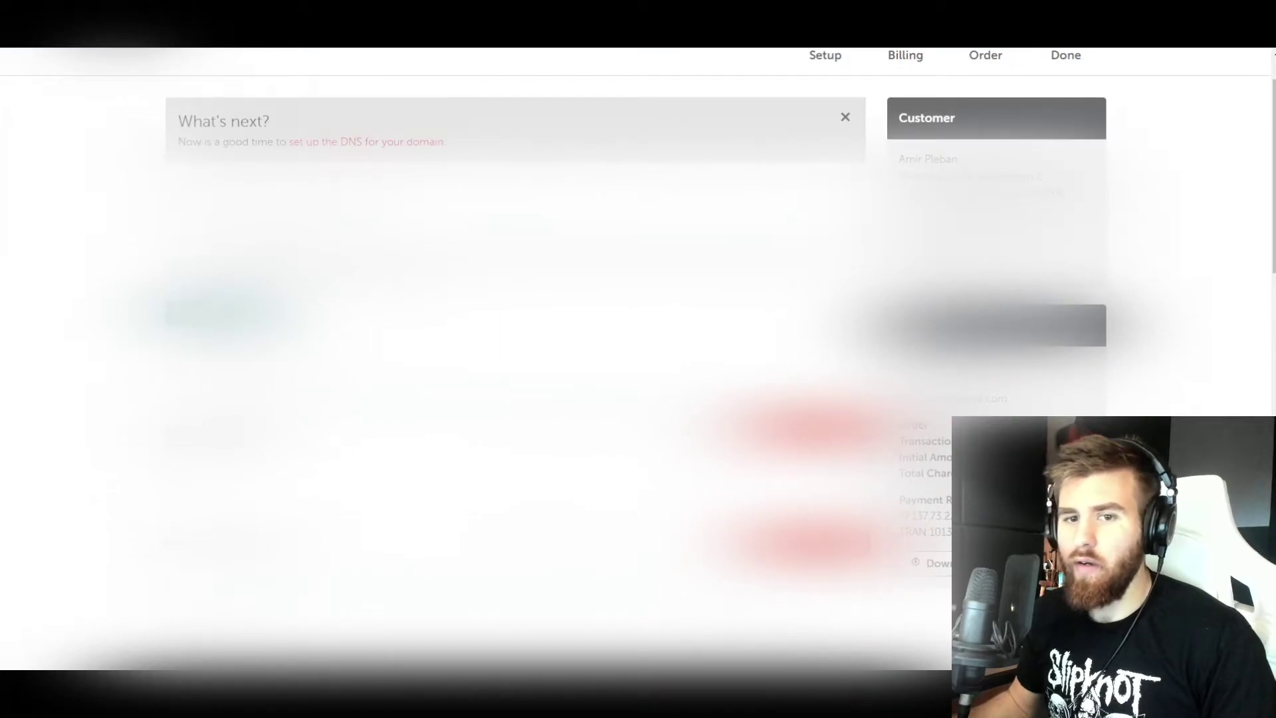
{"action": "scroll", "coordinate": [638, 359], "scroll_direction": "up", "scroll_amount": 1}
{"action": "scroll", "coordinate": [413, 300], "scroll_direction": "down", "scroll_amount": 4}
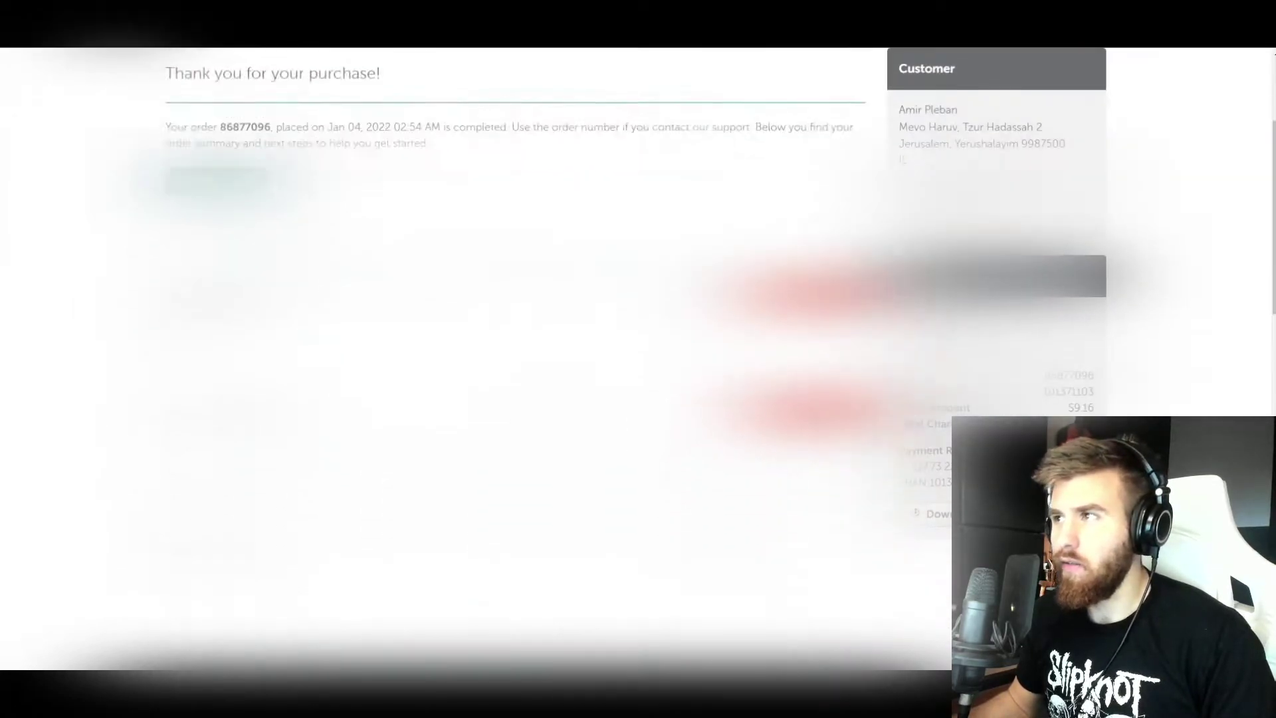
{"action": "scroll", "coordinate": [413, 299], "scroll_direction": "up", "scroll_amount": 2}
{"action": "scroll", "coordinate": [413, 299], "scroll_direction": "down", "scroll_amount": 7}
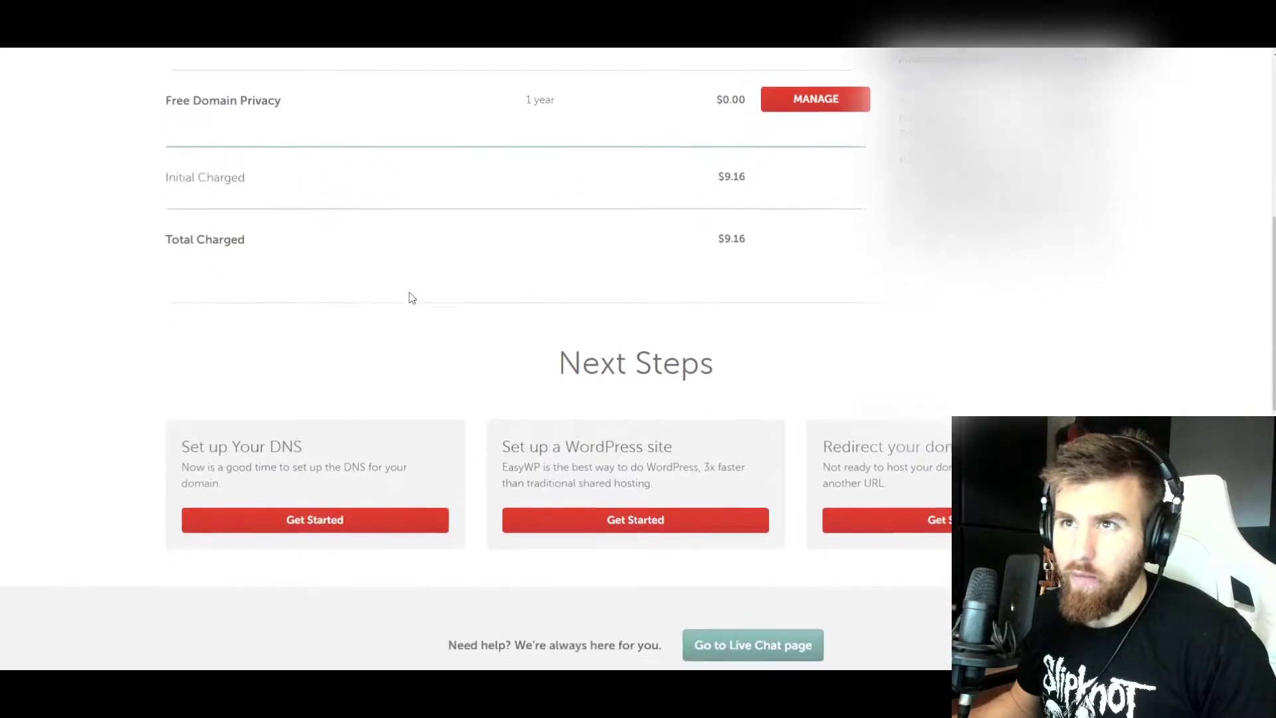
{"action": "scroll", "coordinate": [411, 297], "scroll_direction": "up", "scroll_amount": 9}
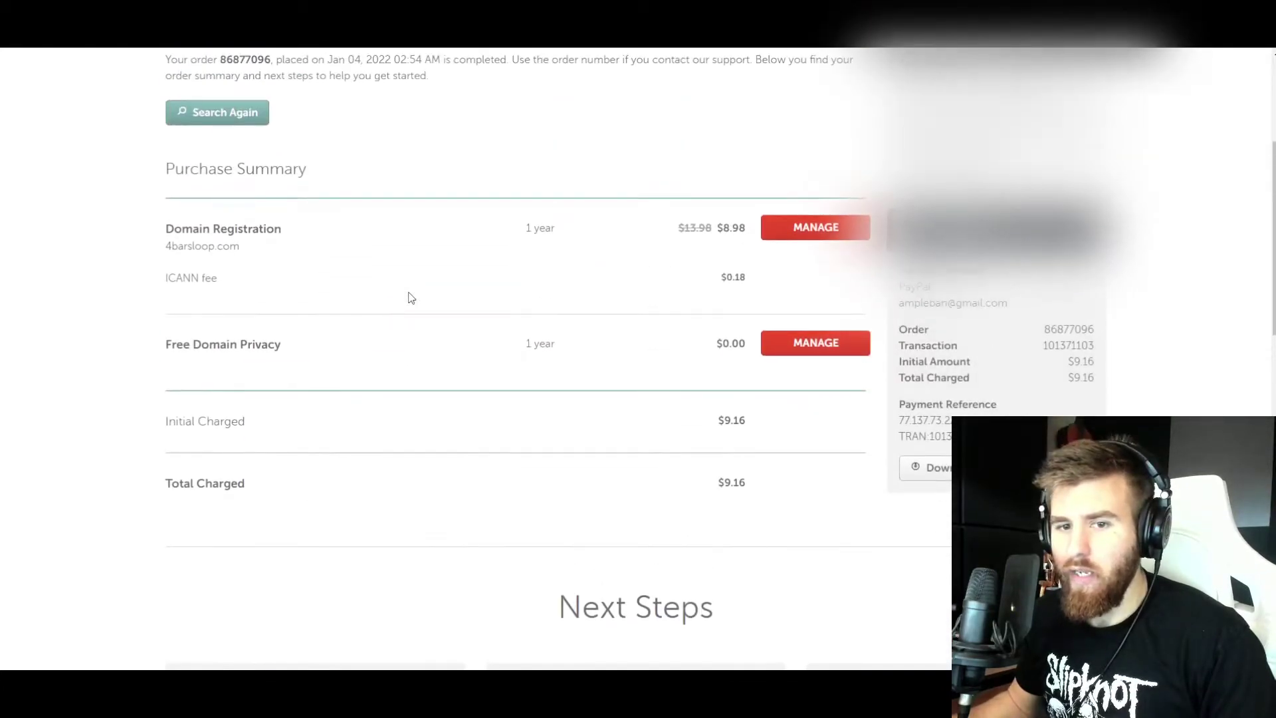
{"action": "scroll", "coordinate": [412, 297], "scroll_direction": "down", "scroll_amount": 1}
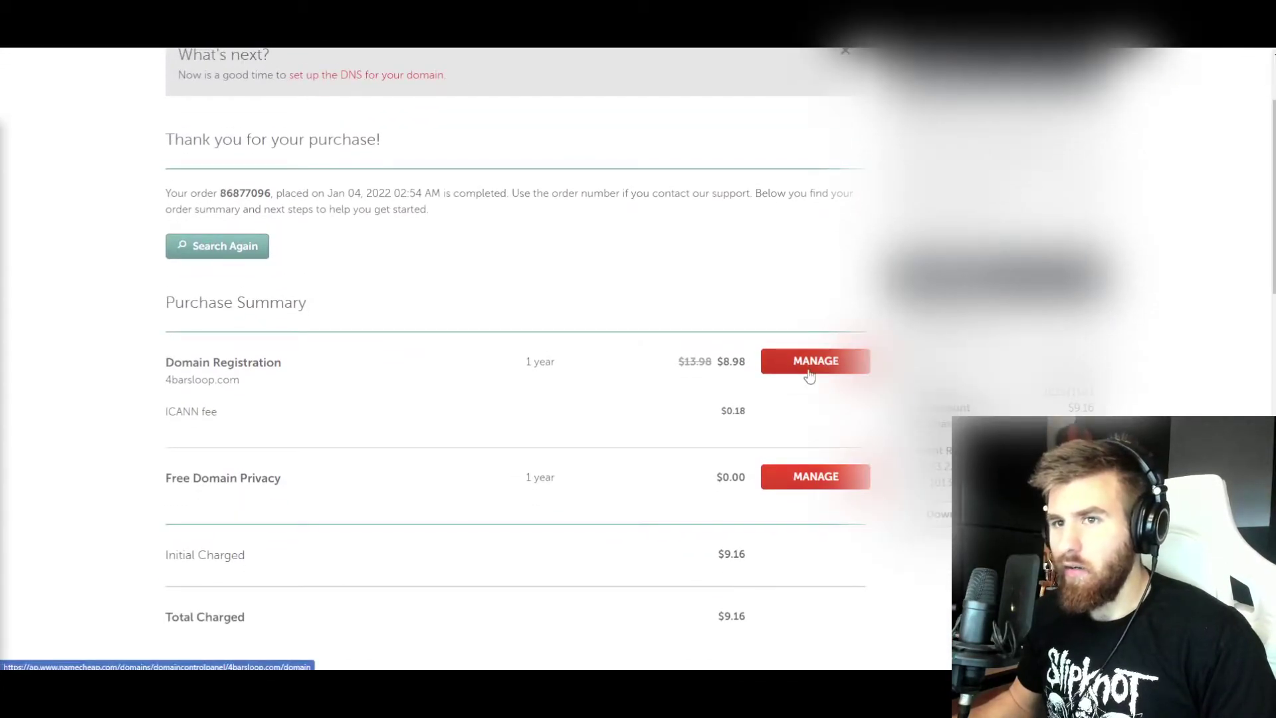
{"action": "left_click", "coordinate": [809, 369]}
- Select and copy the domain name 4barsloop.com from its Namecheap details page
{"action": "scroll", "coordinate": [588, 343], "scroll_direction": "up", "scroll_amount": 1}
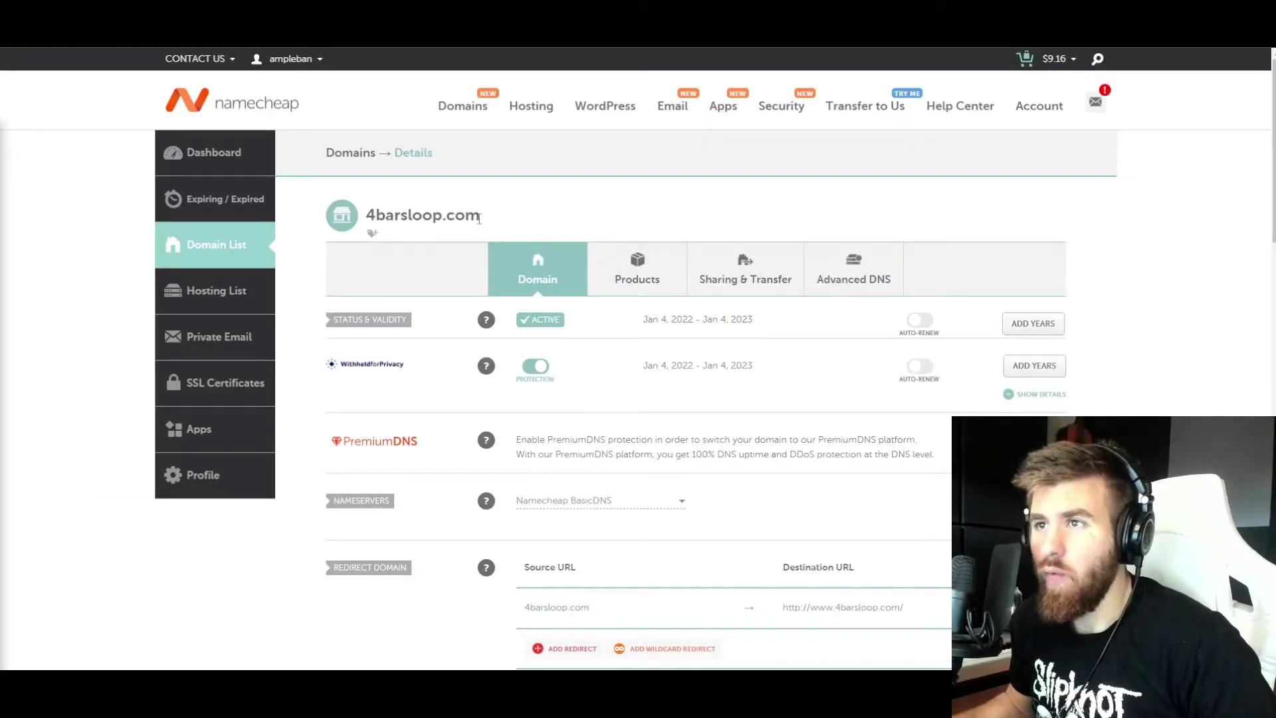
{"action": "left_click_drag", "start_coordinate": [478, 219], "coordinate": [365, 216]}
{"action": "right_click", "coordinate": [392, 218]}
{"action": "left_click", "coordinate": [402, 225]}
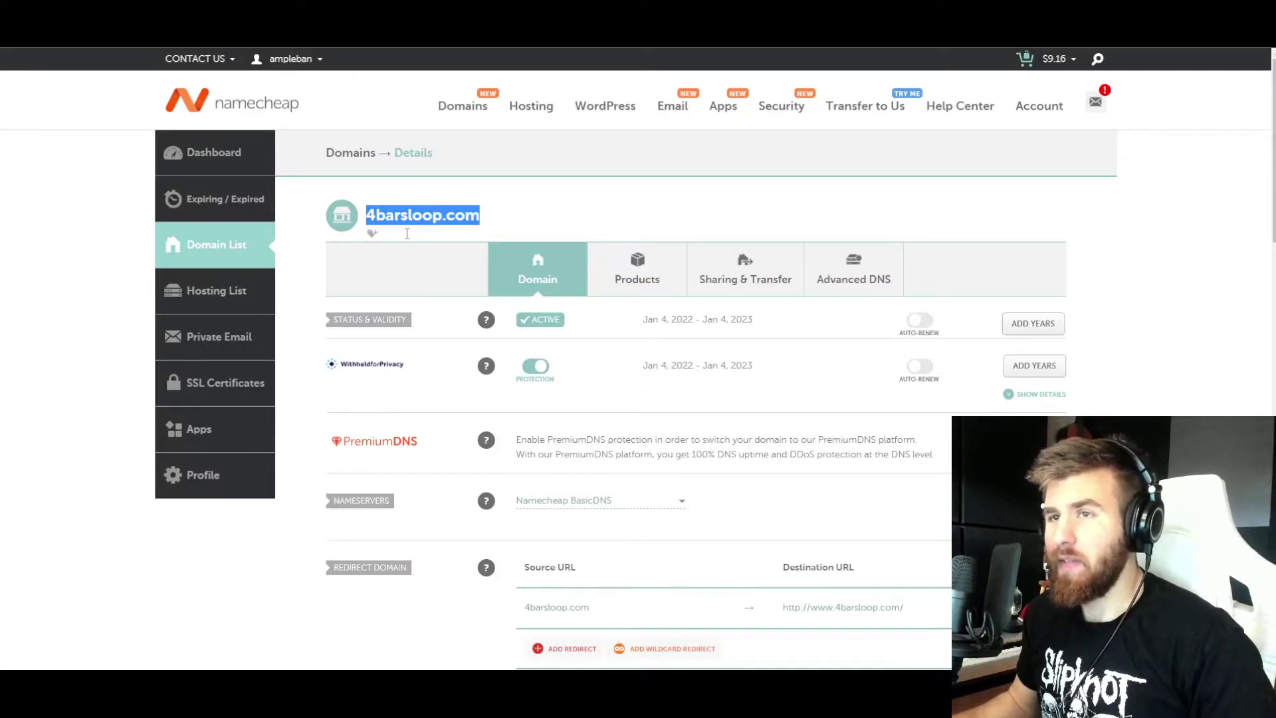
{"action": "left_click_drag", "start_coordinate": [483, 216], "coordinate": [371, 215]}
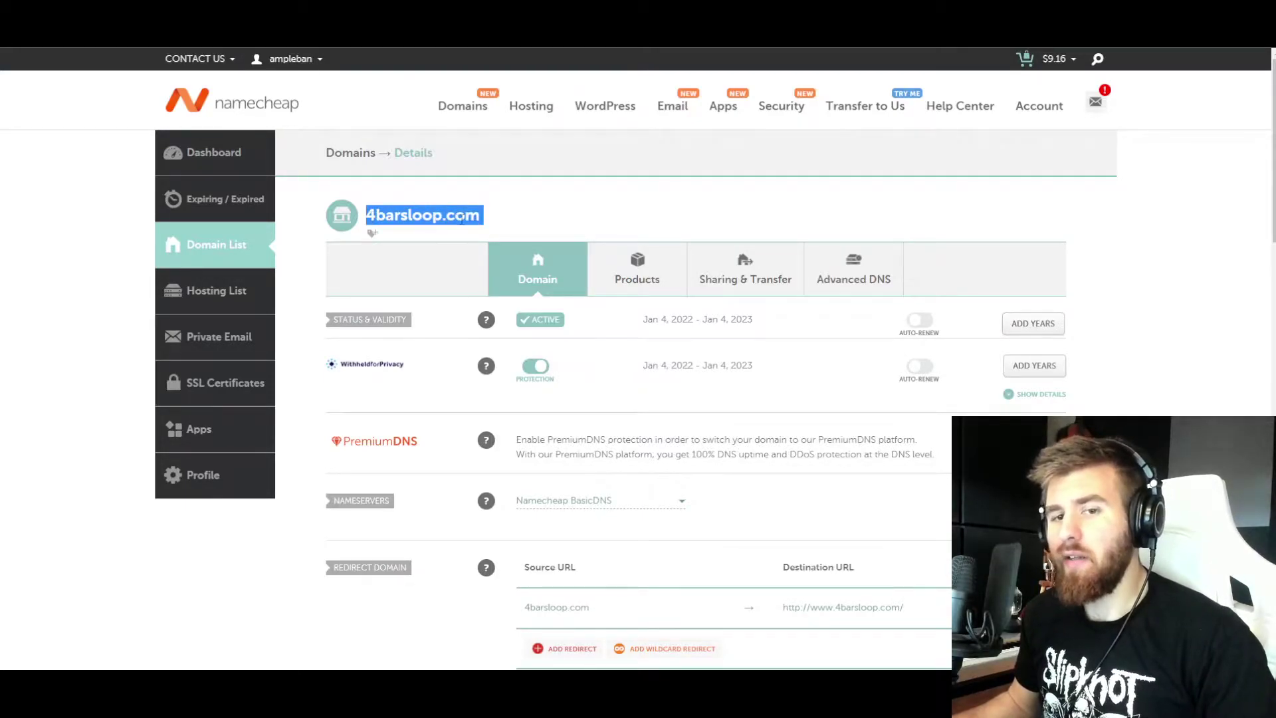
{"action": "left_click", "coordinate": [506, 222]}
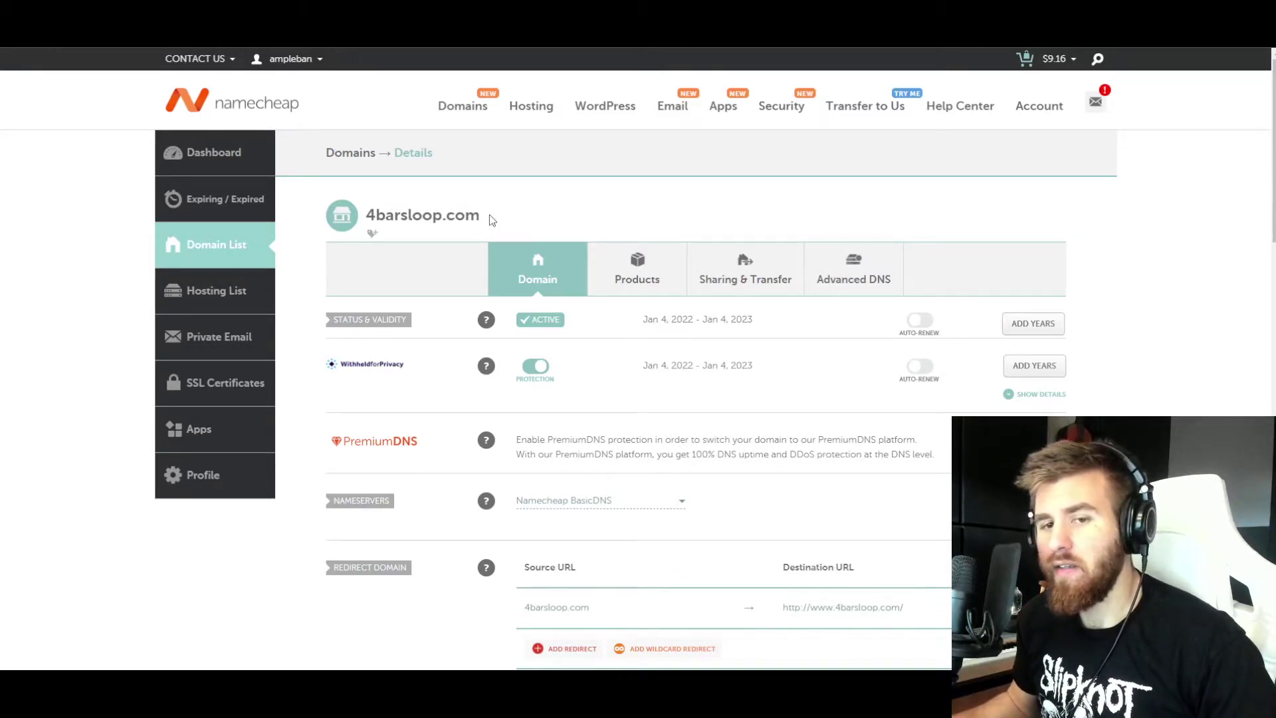
{"action": "left_click_drag", "start_coordinate": [489, 214], "coordinate": [370, 215]}
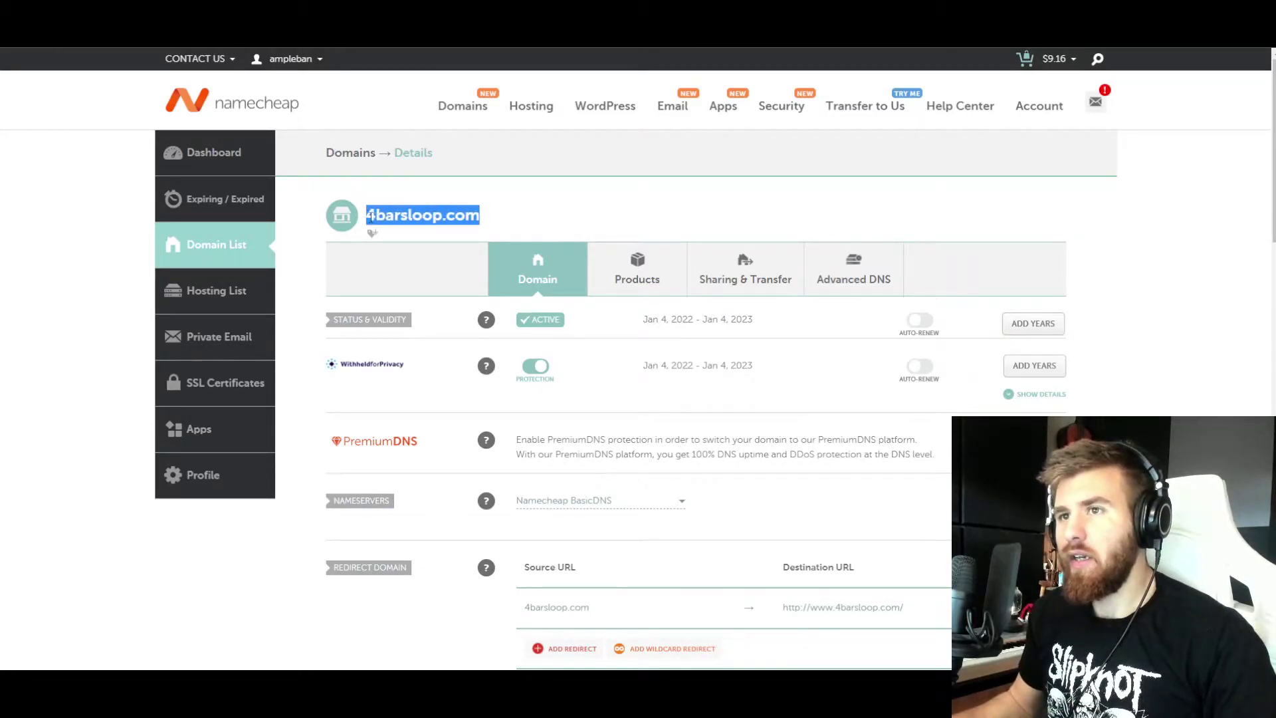
{"action": "left_click", "coordinate": [389, 215]}
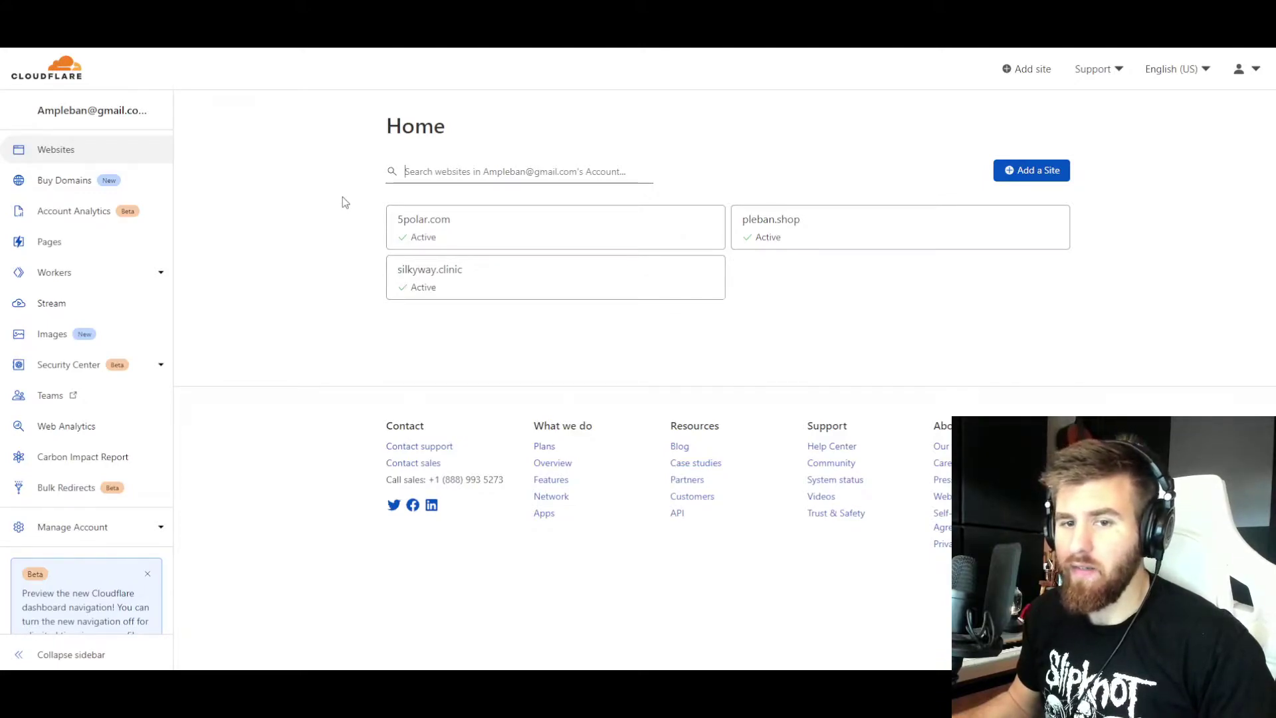
- Paste 4barsloop.com and add it as a new Cloudflare site
{"action": "key", "text": "ctrl+v"}
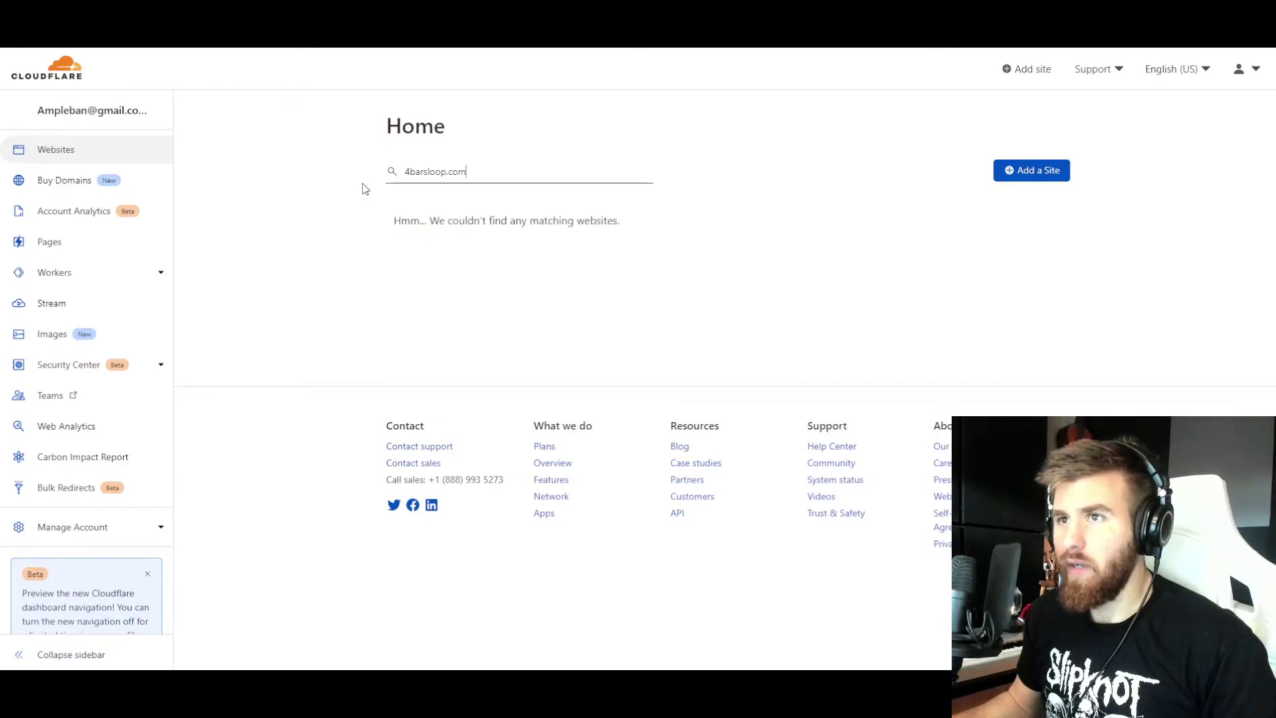
{"action": "left_click", "coordinate": [1026, 174]}
{"action": "key", "text": "ctrl+v"}
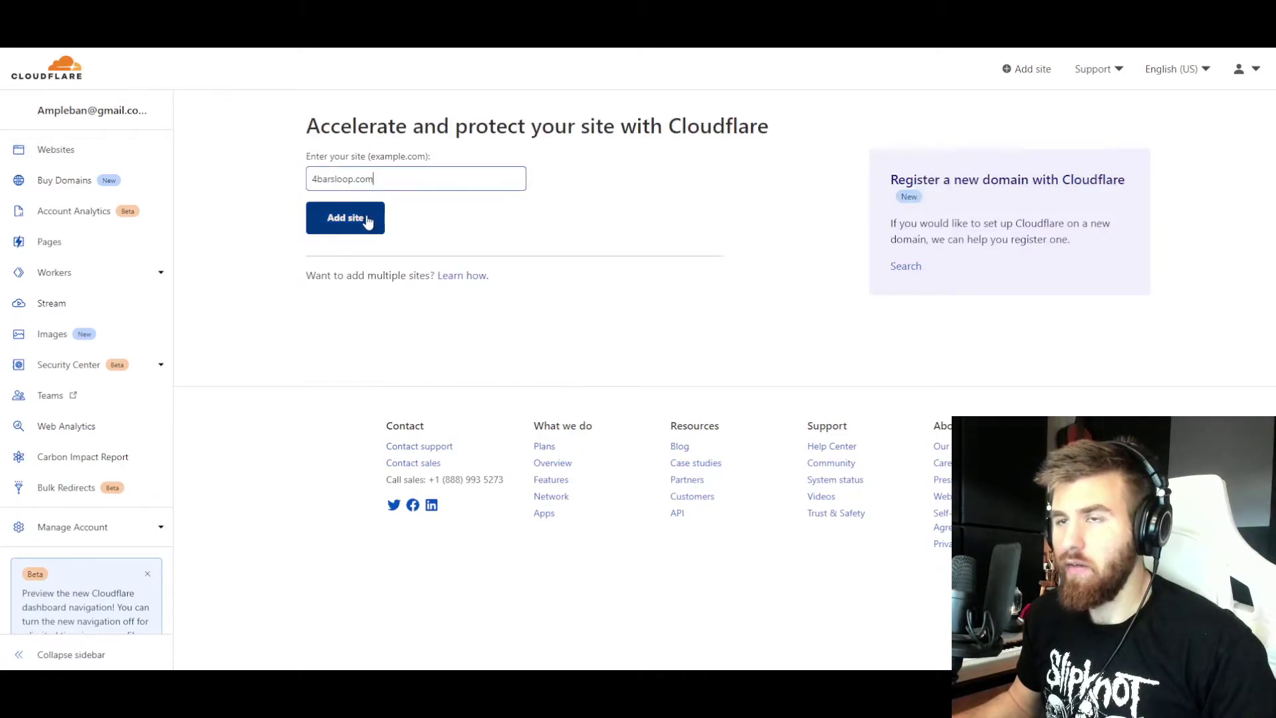
{"action": "left_click", "coordinate": [358, 220]}
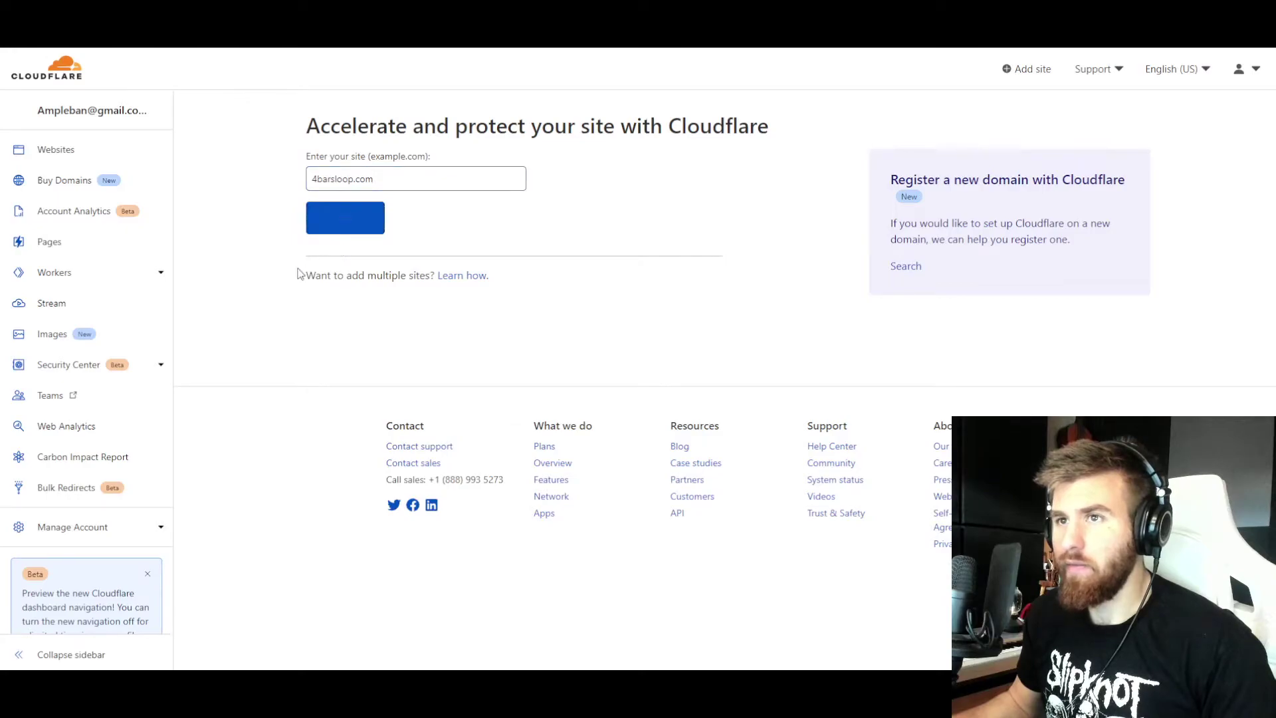
{"action": "scroll", "coordinate": [278, 266], "scroll_direction": "down", "scroll_amount": 2}
{"action": "scroll", "coordinate": [279, 264], "scroll_direction": "up", "scroll_amount": 2}
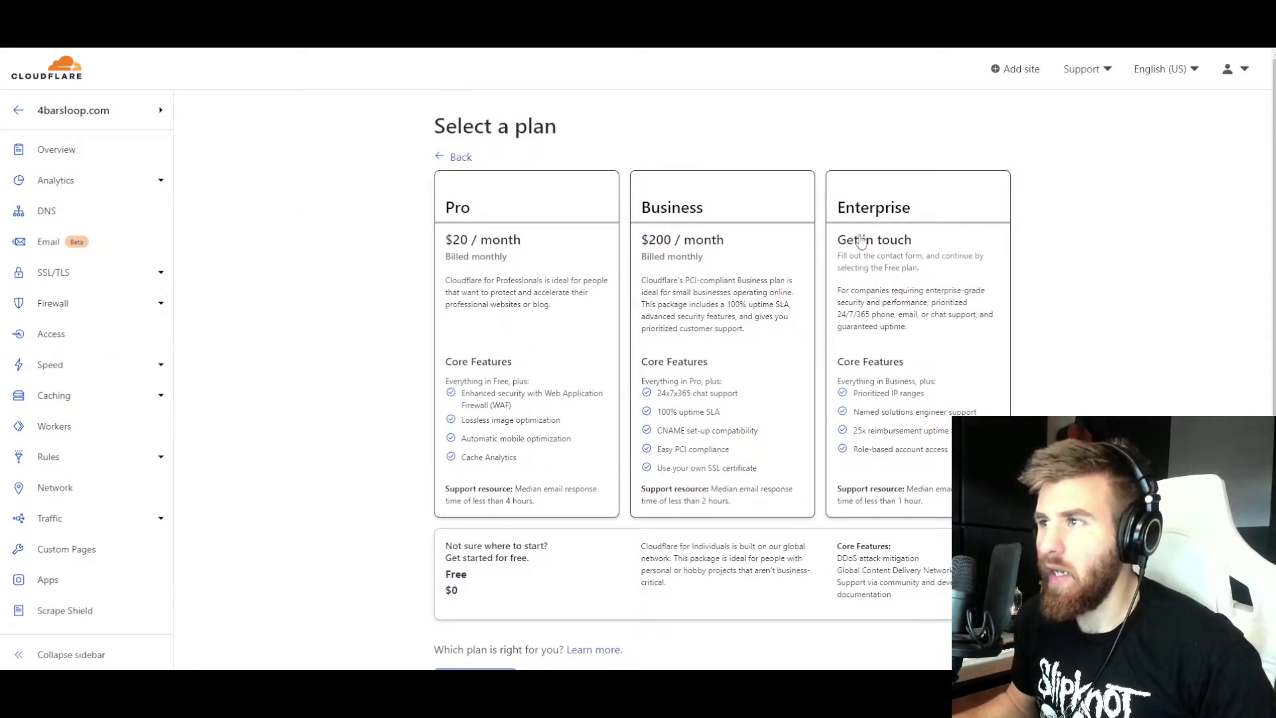
{"action": "scroll", "coordinate": [824, 273], "scroll_direction": "down", "scroll_amount": 1}
- Choose the Free plan and delete the imported A and www CNAME records
{"action": "left_click", "coordinate": [561, 495]}
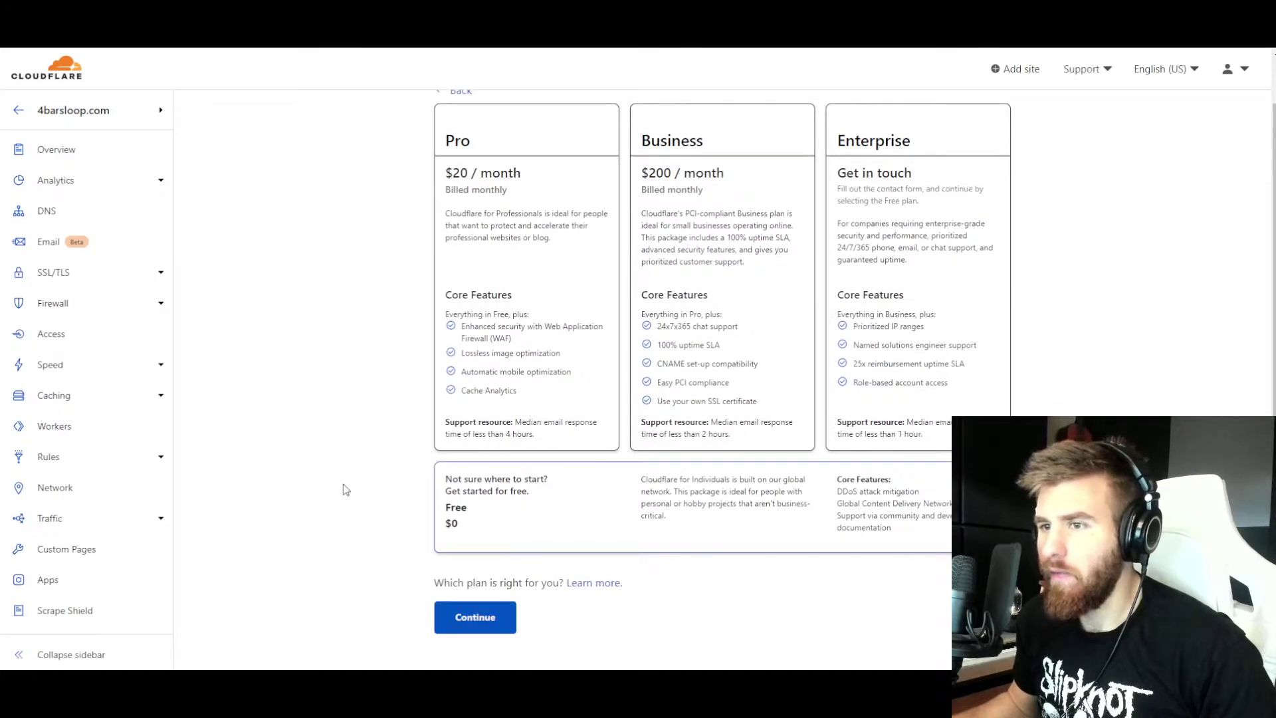
{"action": "scroll", "coordinate": [399, 525], "scroll_direction": "down", "scroll_amount": 1}
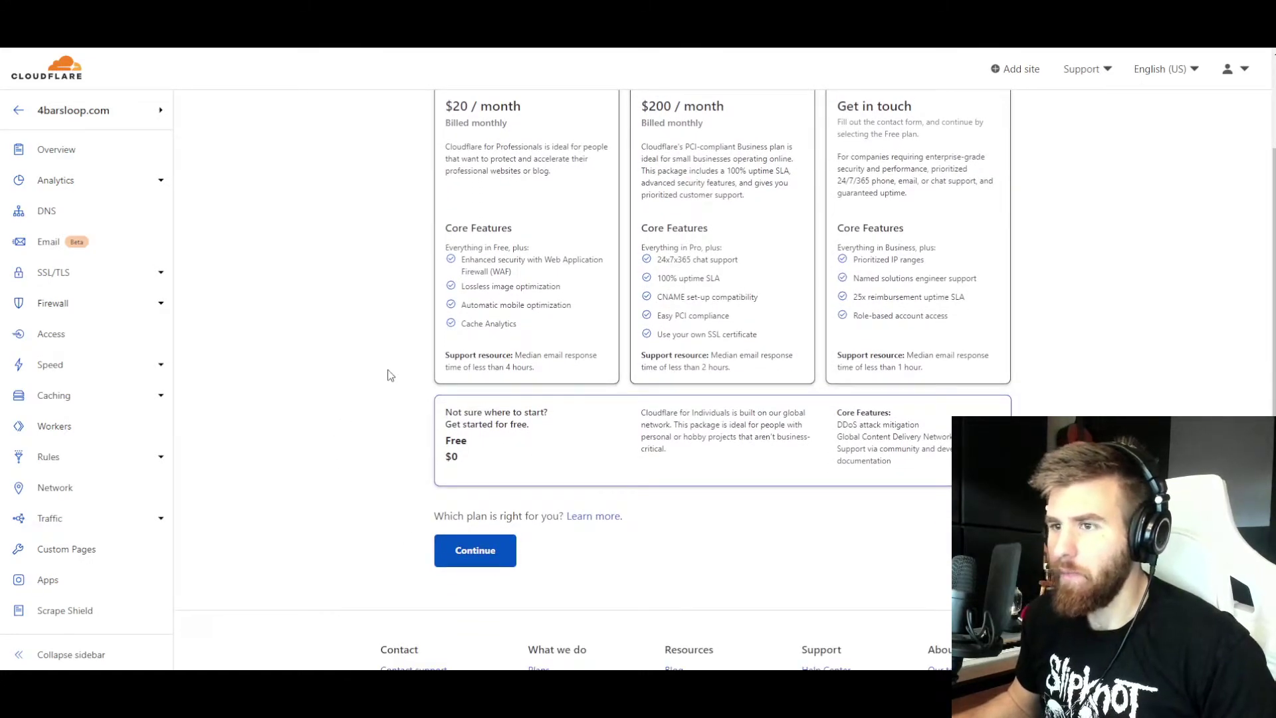
{"action": "key", "text": "Return"}
{"action": "scroll", "coordinate": [377, 329], "scroll_direction": "down", "scroll_amount": 2}
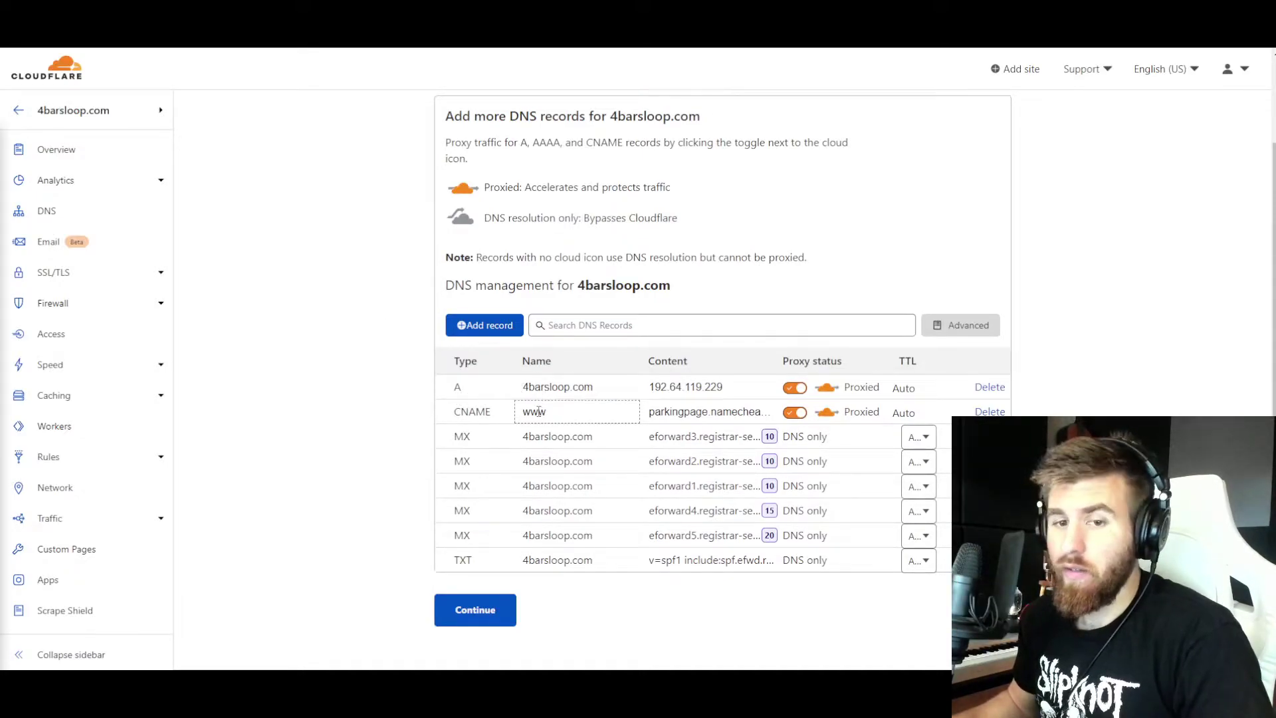
{"action": "scroll", "coordinate": [538, 411], "scroll_direction": "up", "scroll_amount": 1}
{"action": "left_click", "coordinate": [989, 453]}
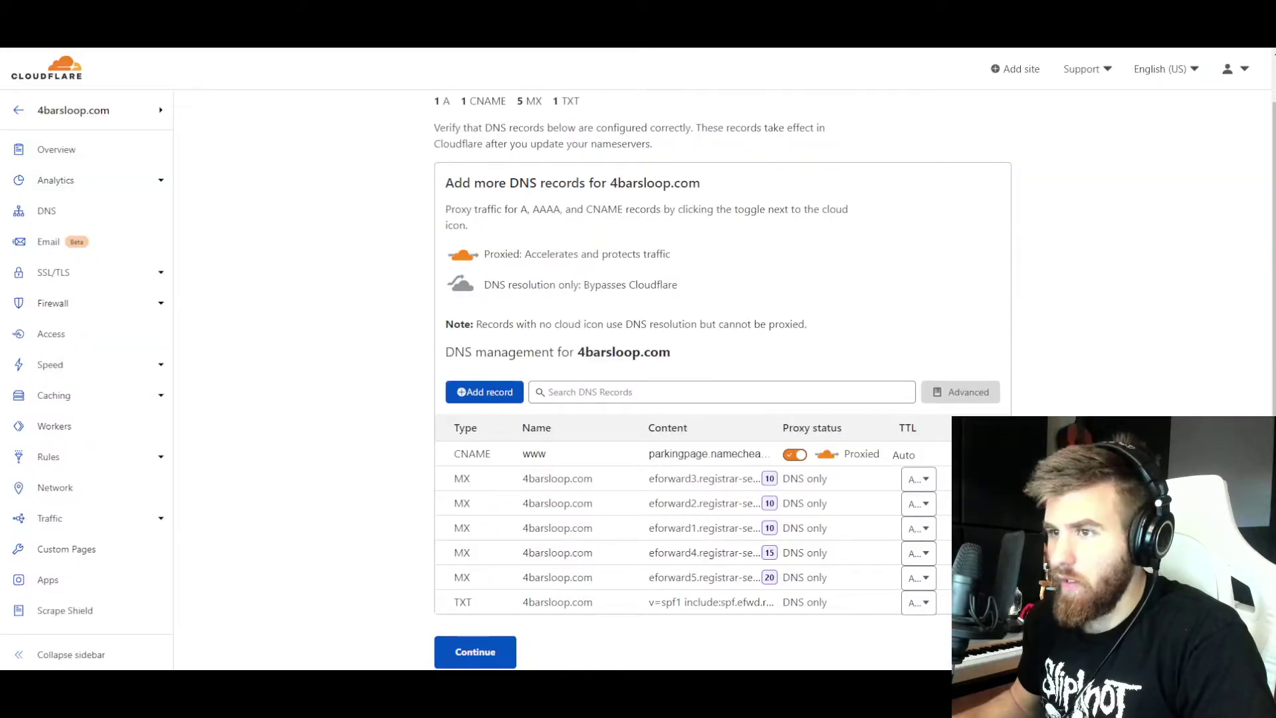
{"action": "left_click", "coordinate": [990, 453]}
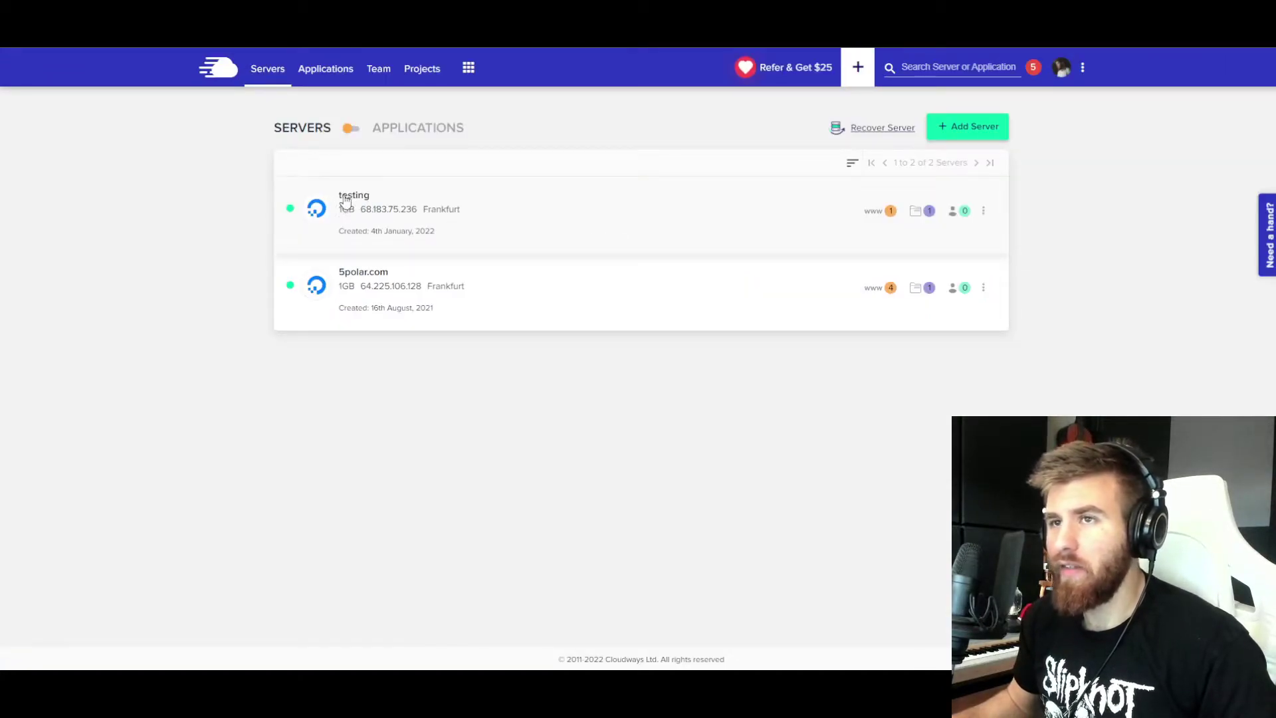
- View the testing app's access details (public IP 68.183.75.236) and its WordPress login page
{"action": "left_click", "coordinate": [887, 212]}
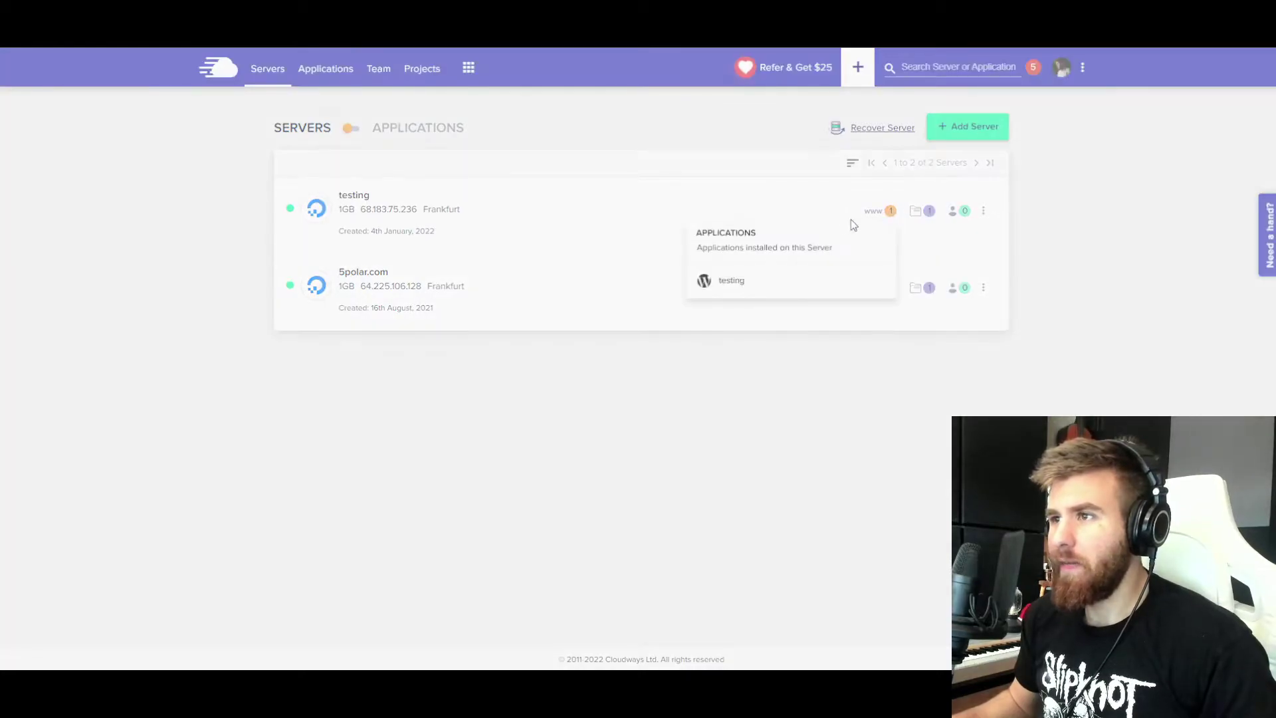
{"action": "left_click", "coordinate": [732, 282]}
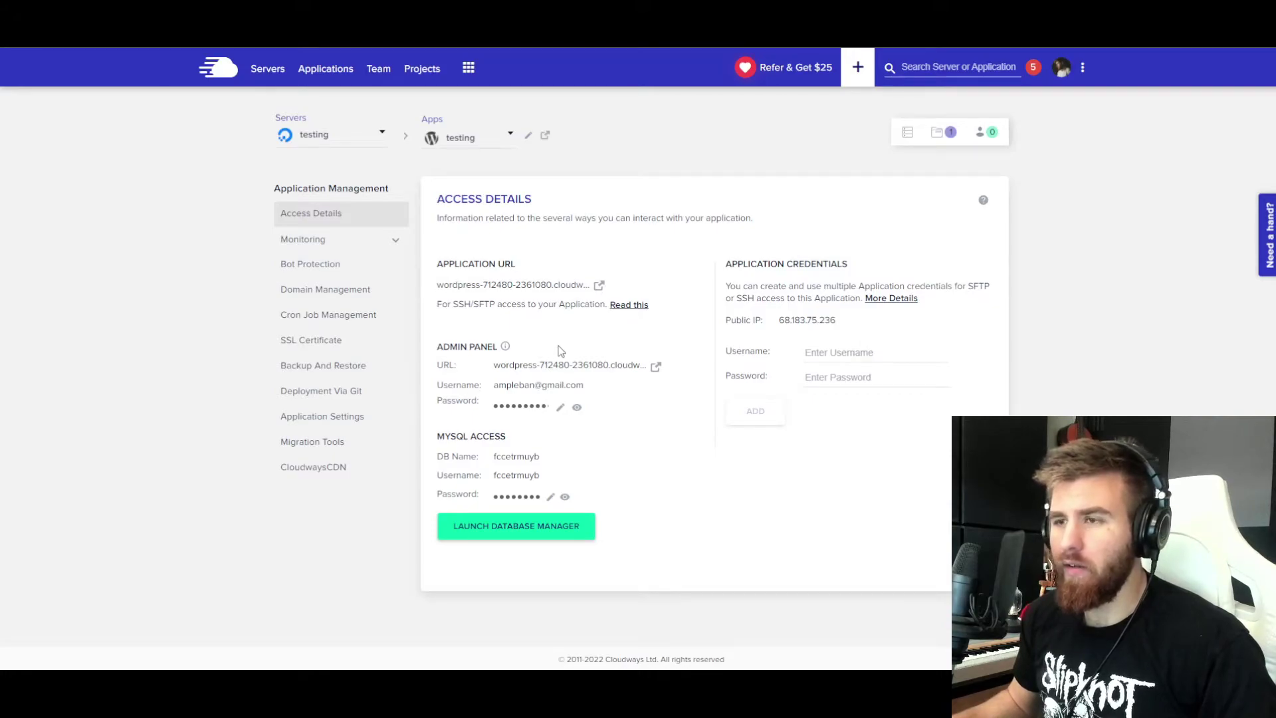
{"action": "right_click", "coordinate": [655, 366]}
{"action": "left_click", "coordinate": [654, 365]}
{"action": "left_click", "coordinate": [656, 368]}
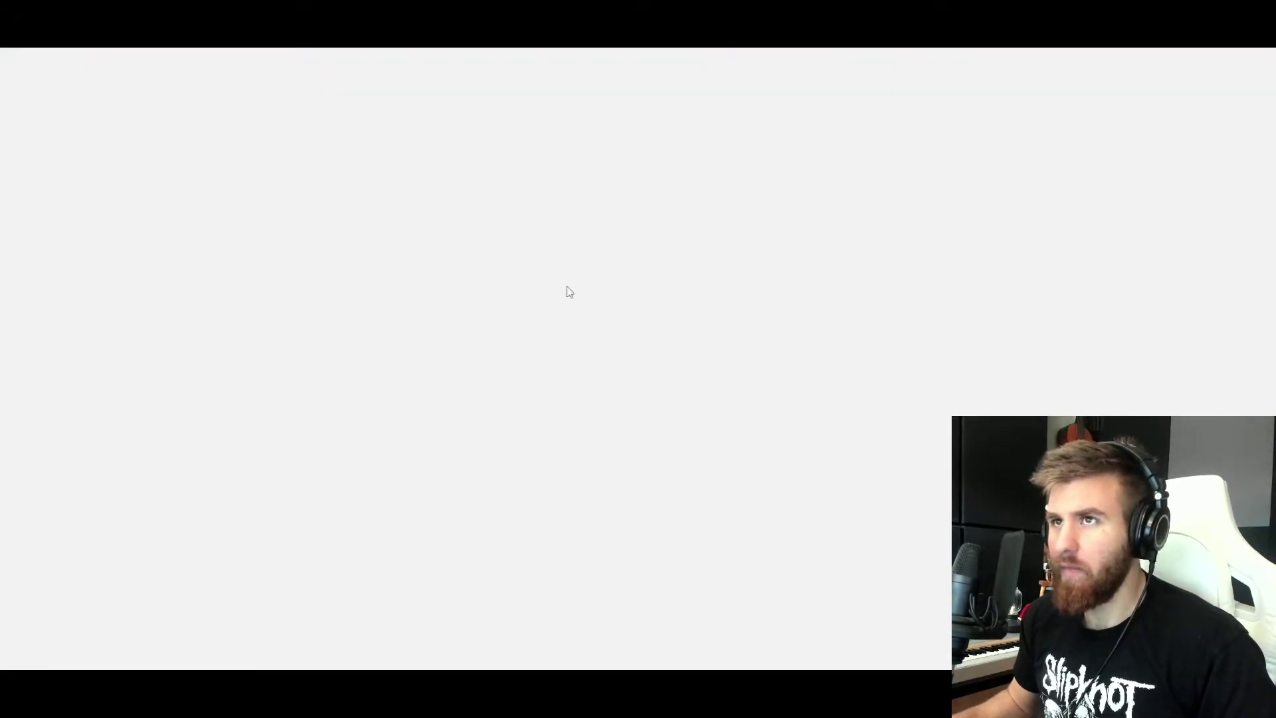
{"action": "left_click", "coordinate": [545, 15]}
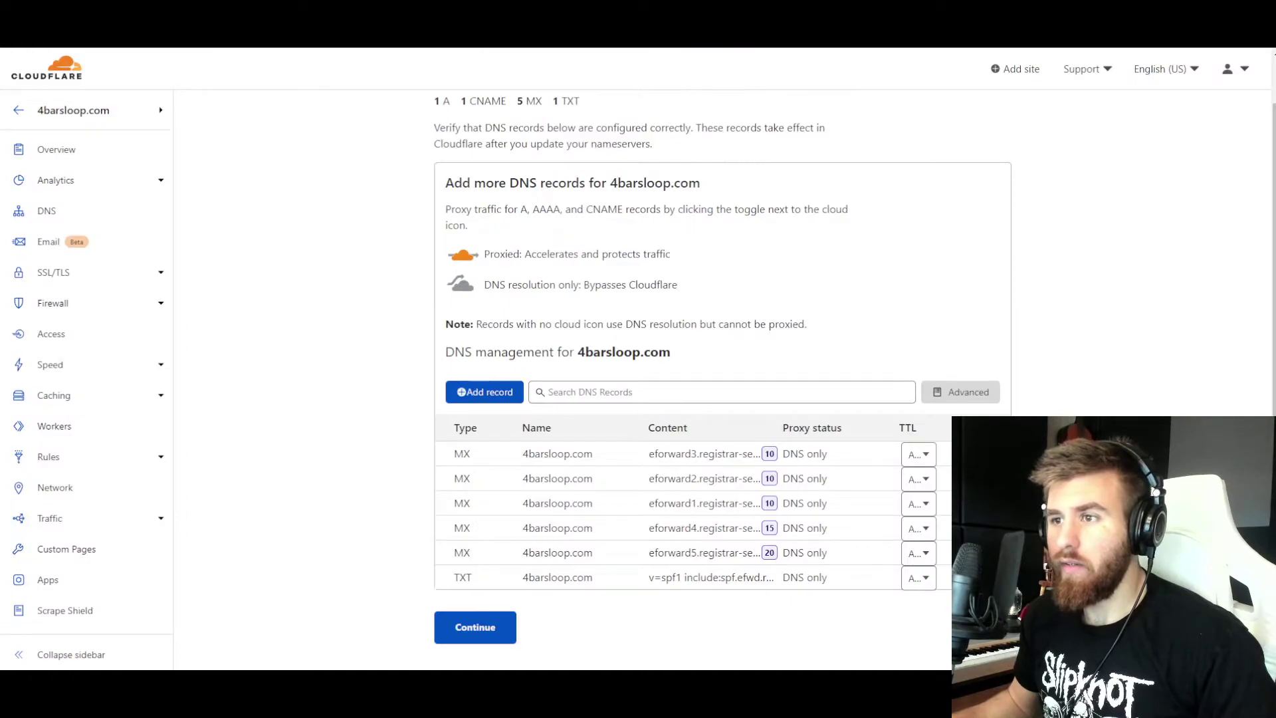
- Save a new A record named @ with IPv4 address 68.183.75.236
{"action": "scroll", "coordinate": [361, 285], "scroll_direction": "down", "scroll_amount": 1}
{"action": "left_click", "coordinate": [473, 324]}
{"action": "scroll", "coordinate": [438, 367], "scroll_direction": "down", "scroll_amount": 1}
{"action": "left_click", "coordinate": [513, 340]}
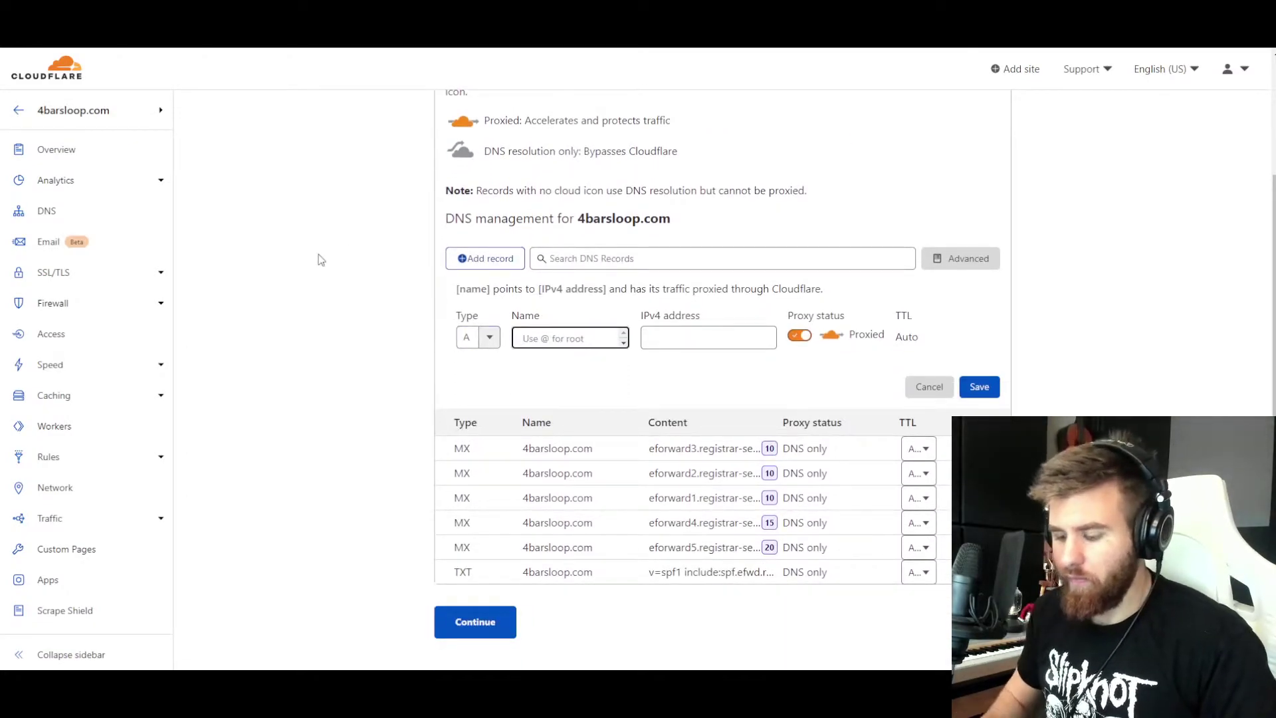
{"action": "type", "text": "@"}
{"action": "left_click", "coordinate": [664, 337]}
{"action": "type", "text": "68.183.75.236"}
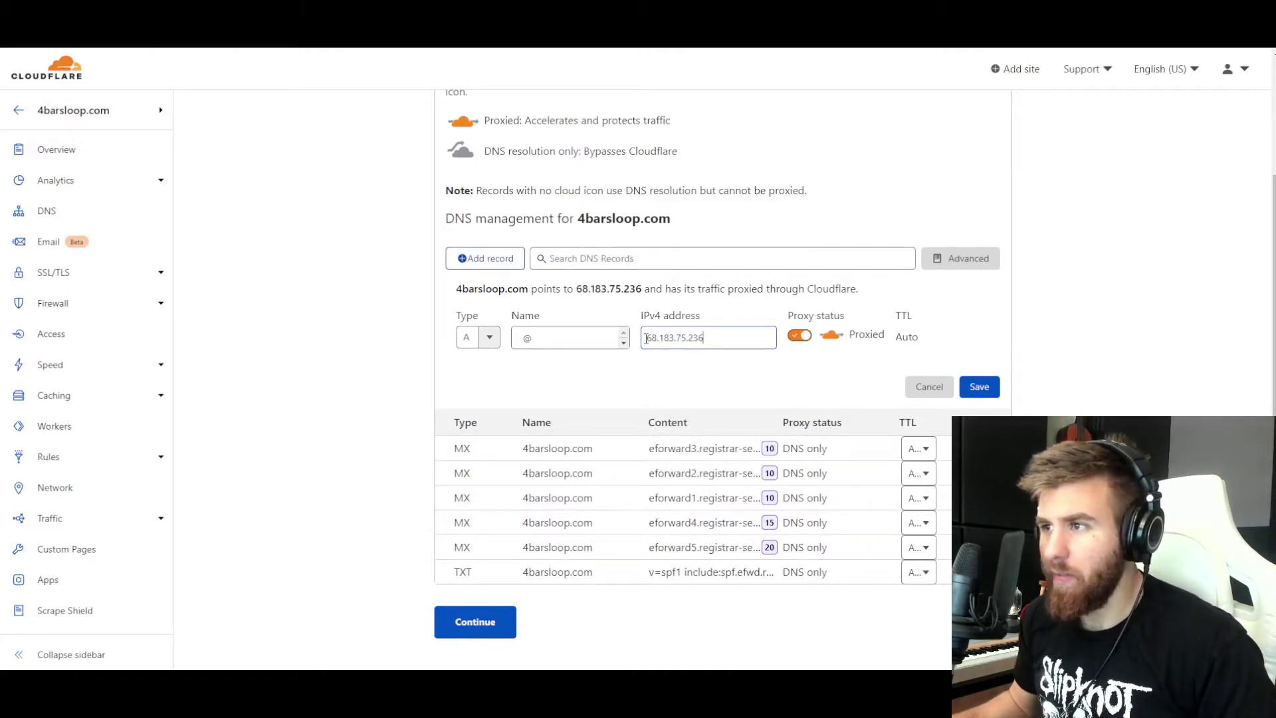
{"action": "left_click", "coordinate": [981, 388]}
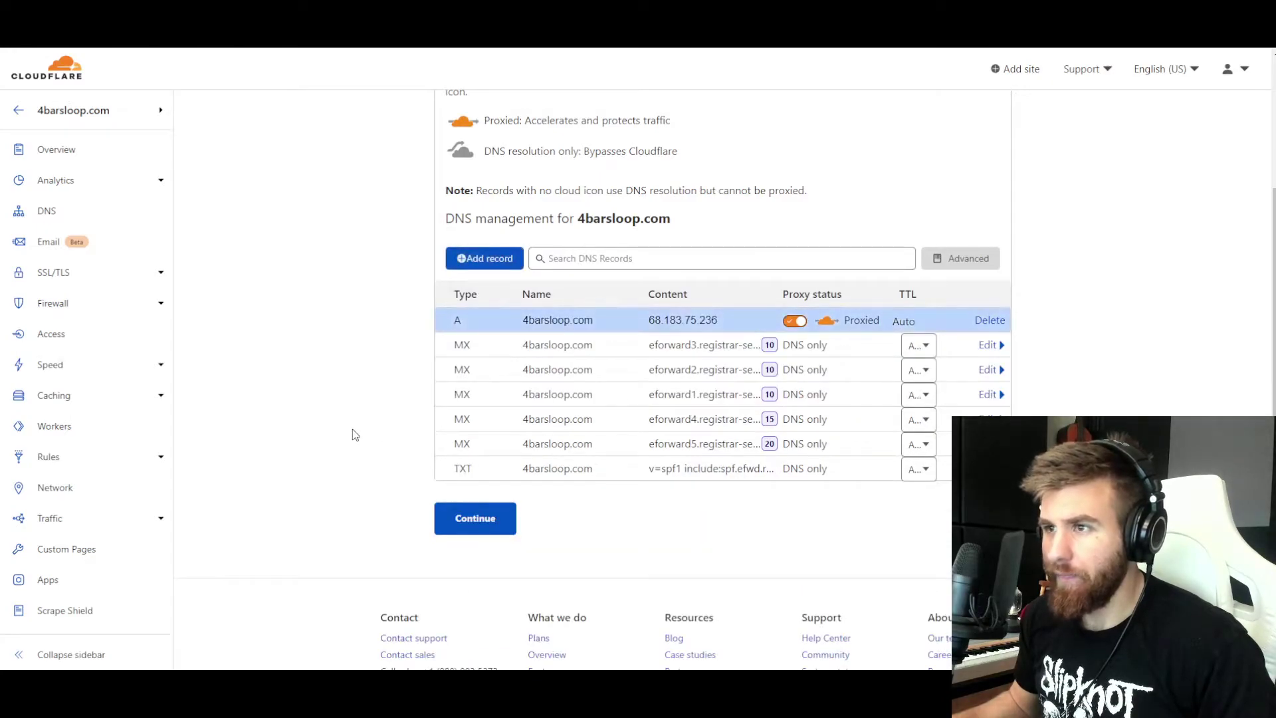
{"action": "scroll", "coordinate": [353, 433], "scroll_direction": "up", "scroll_amount": 1}
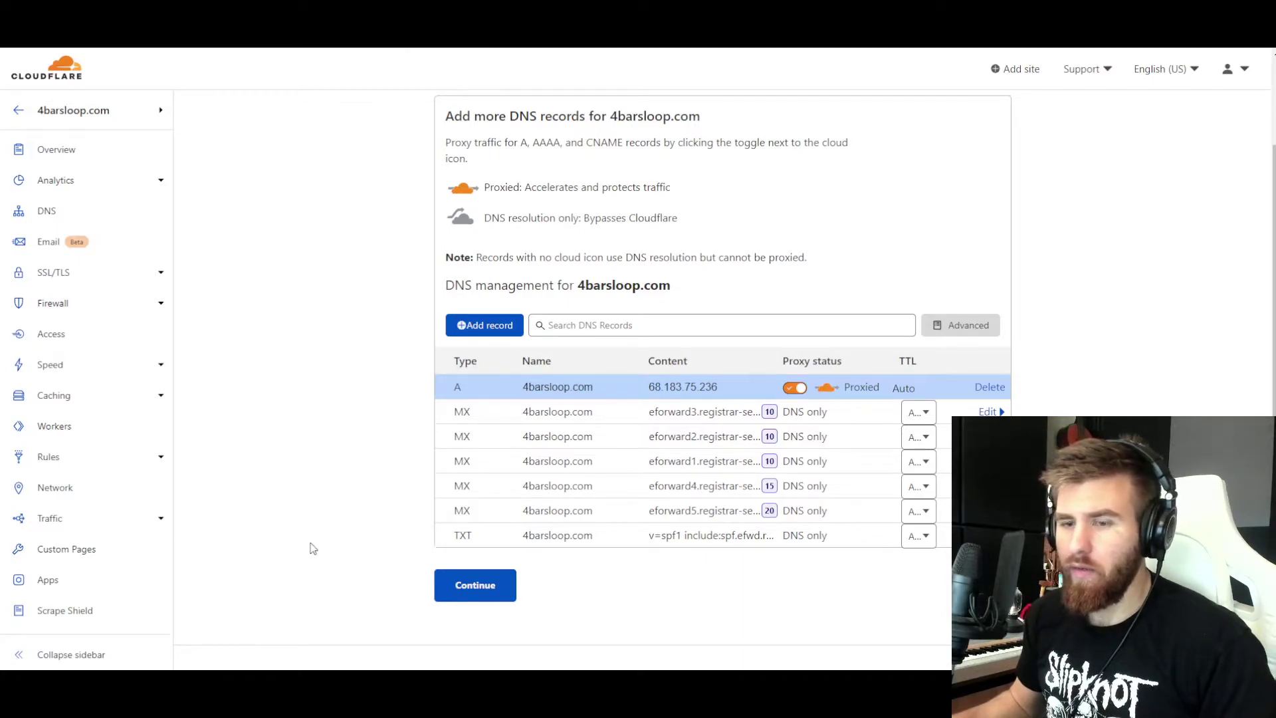
{"action": "scroll", "coordinate": [279, 439], "scroll_direction": "up", "scroll_amount": 1}
{"action": "scroll", "coordinate": [327, 428], "scroll_direction": "down", "scroll_amount": 1}
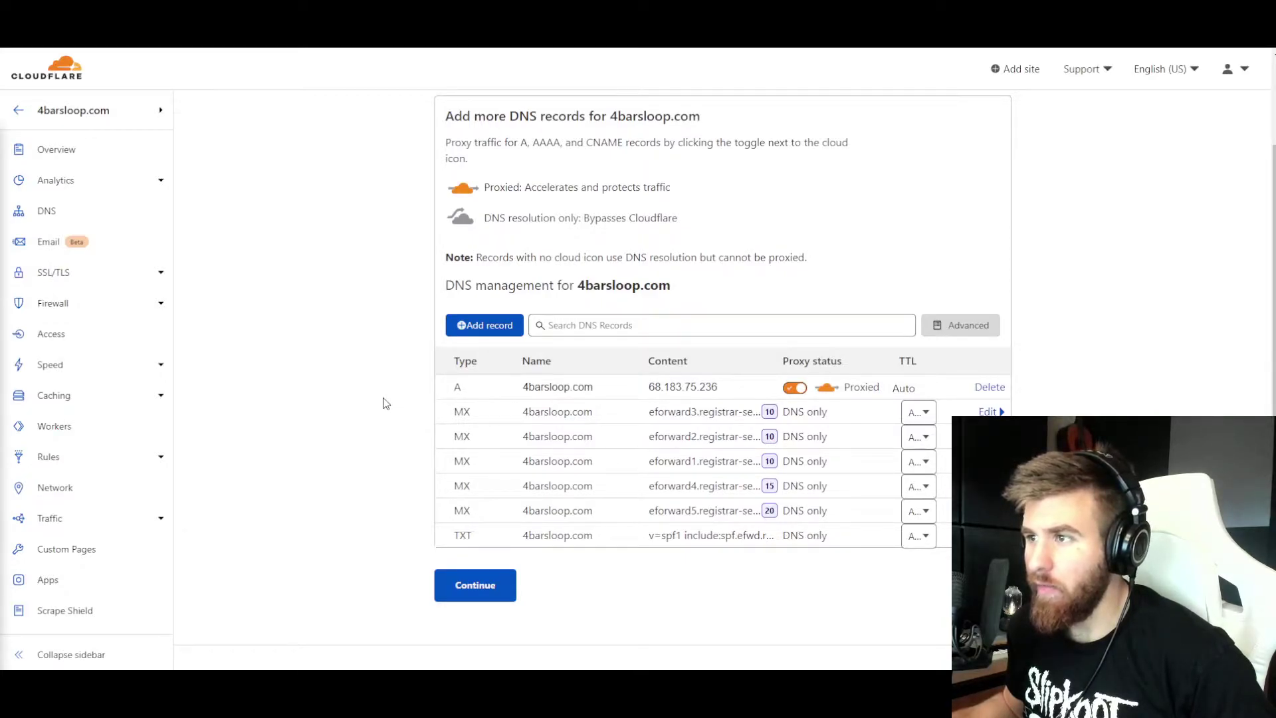
{"action": "scroll", "coordinate": [697, 317], "scroll_direction": "down", "scroll_amount": 1}
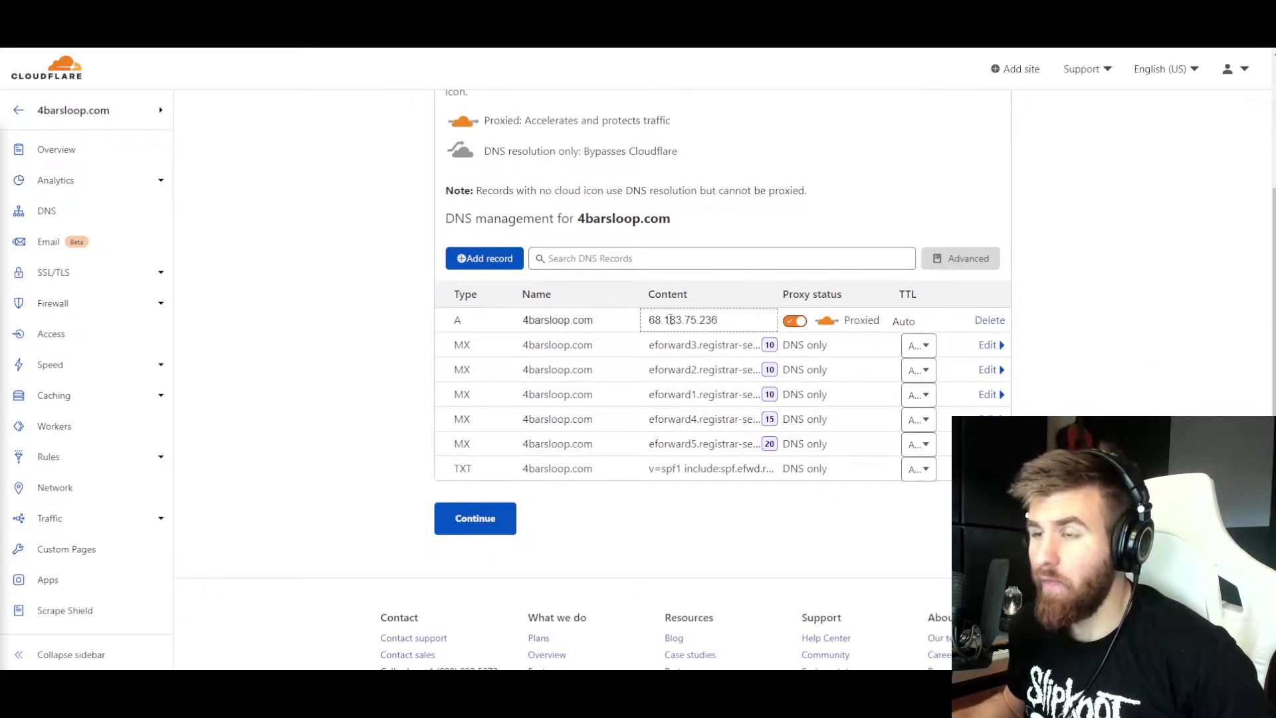
- Continue past the DNS review and copy the nameserver julissa.ns.cloudflare.com
{"action": "left_click", "coordinate": [475, 519]}
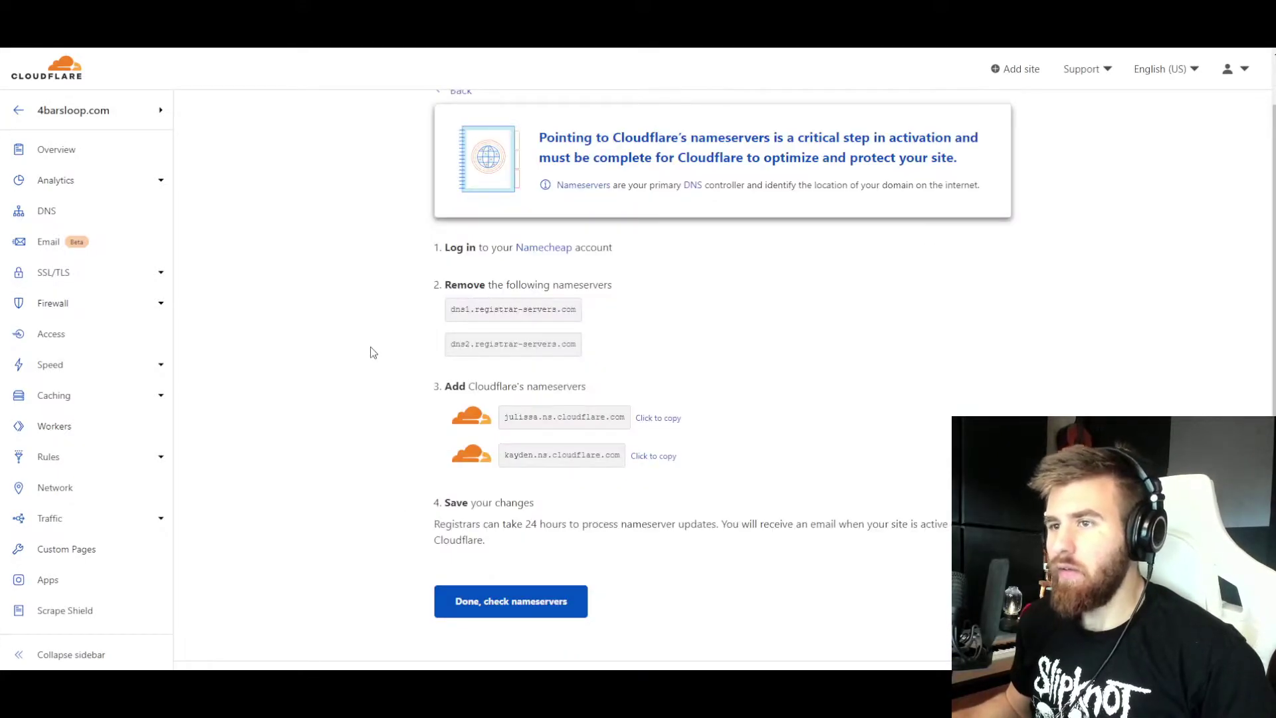
{"action": "scroll", "coordinate": [417, 373], "scroll_direction": "down", "scroll_amount": 1}
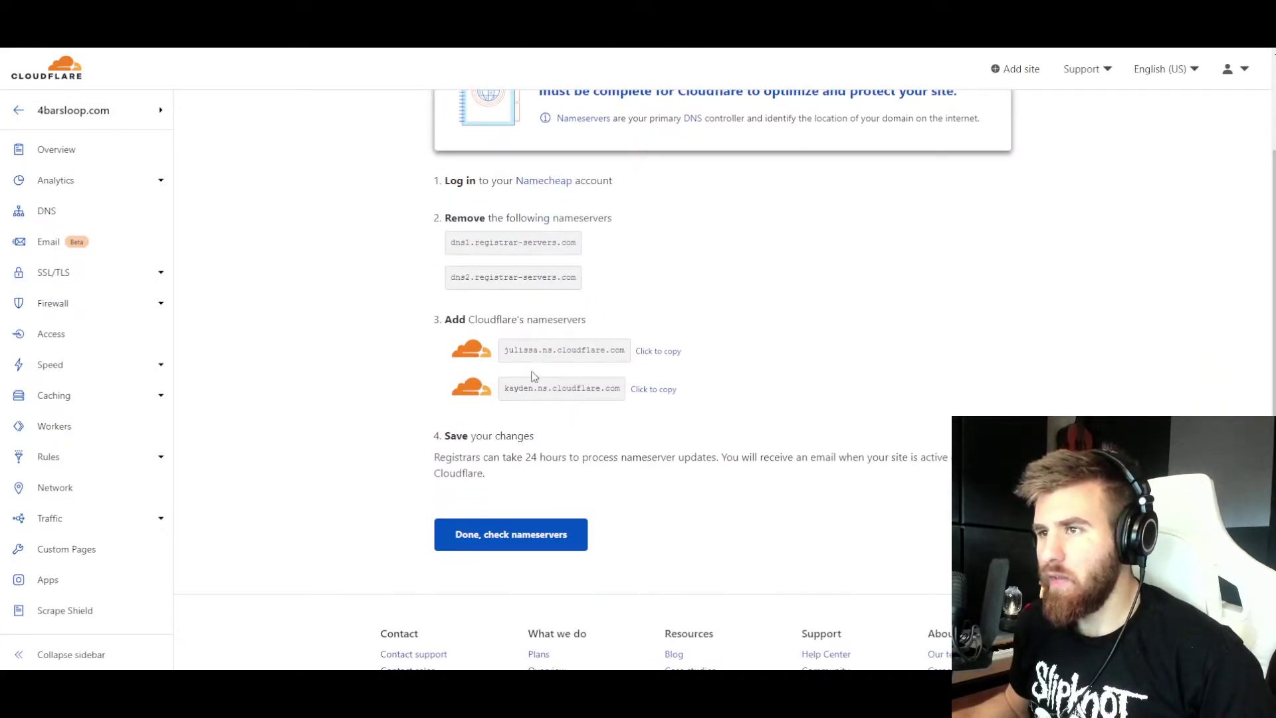
{"action": "left_click", "coordinate": [542, 352]}
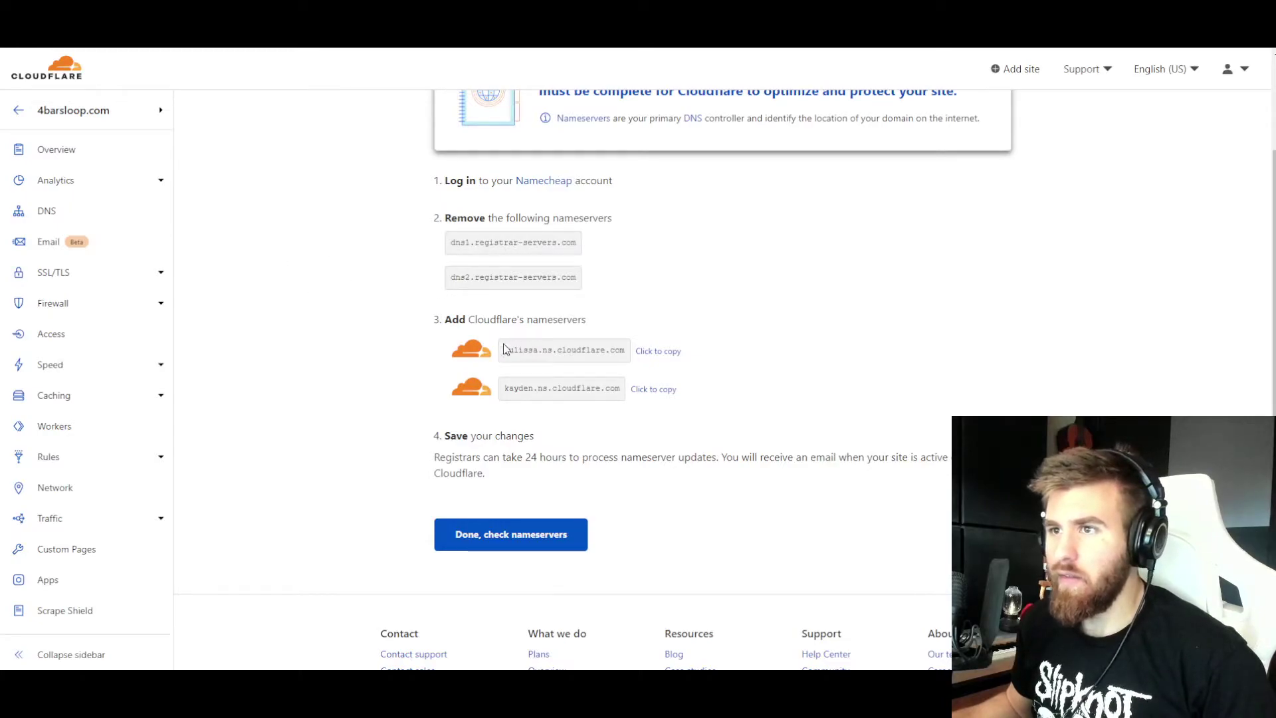
{"action": "scroll", "coordinate": [588, 371], "scroll_direction": "up", "scroll_amount": 1}
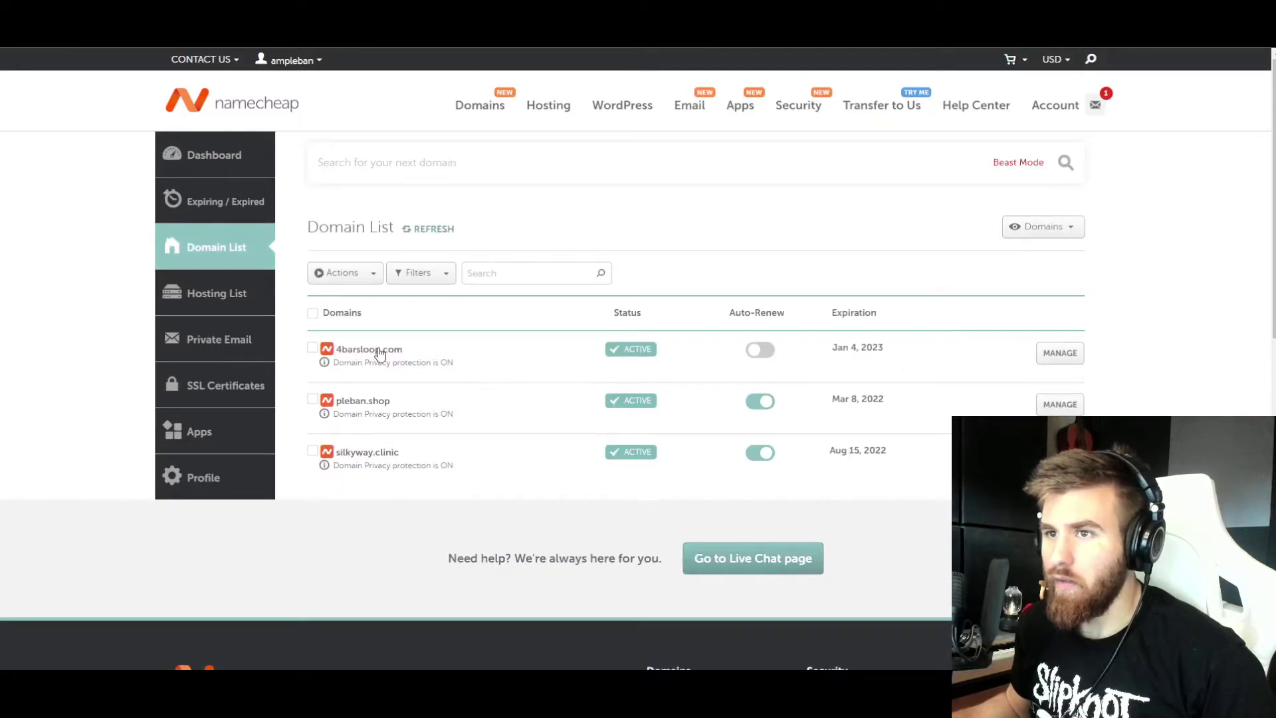
- Set 4barsloop.com's nameservers to Custom DNS and paste julissa.ns.cloudflare.com into the first field
{"action": "left_click", "coordinate": [380, 350]}
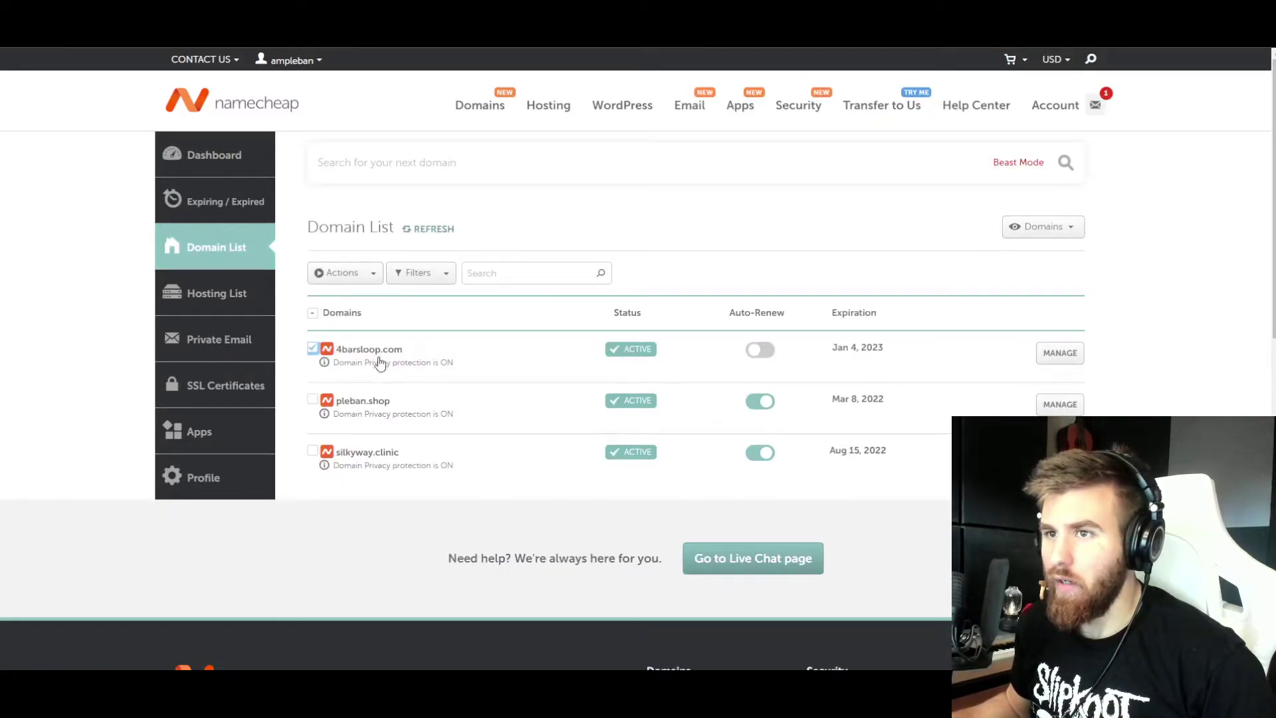
{"action": "scroll", "coordinate": [449, 376], "scroll_direction": "down", "scroll_amount": 1}
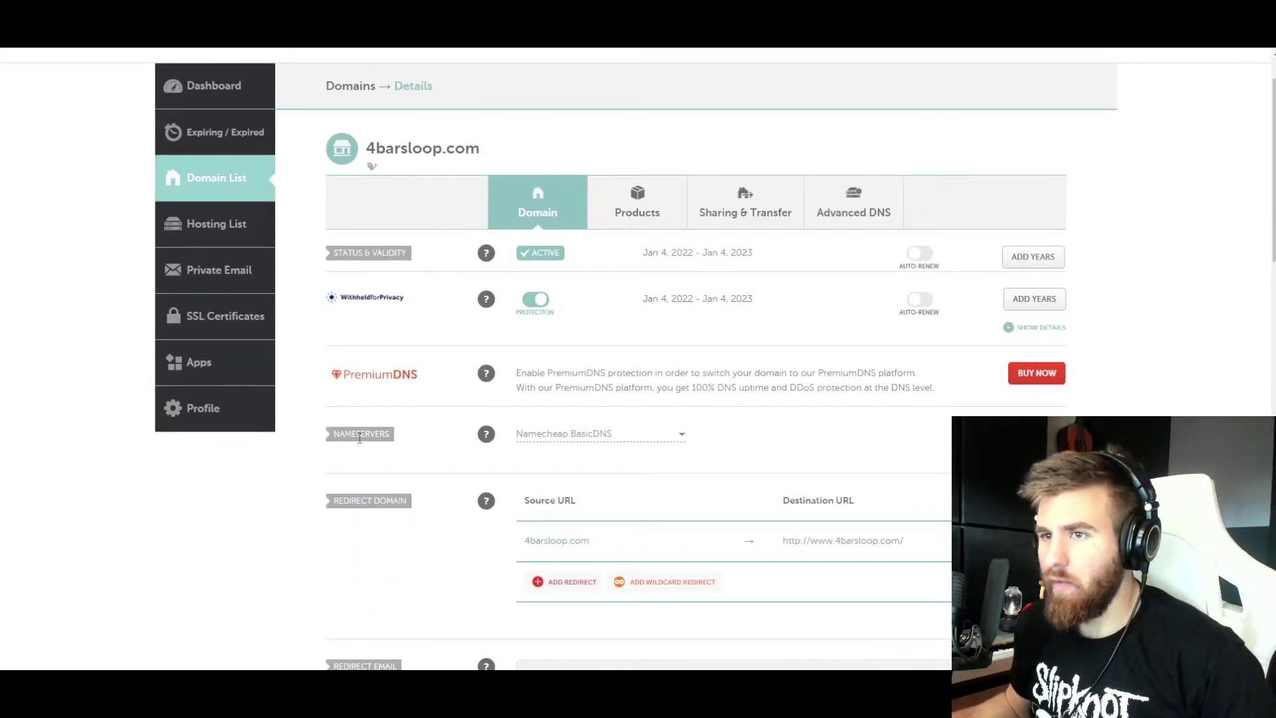
{"action": "left_click", "coordinate": [679, 434]}
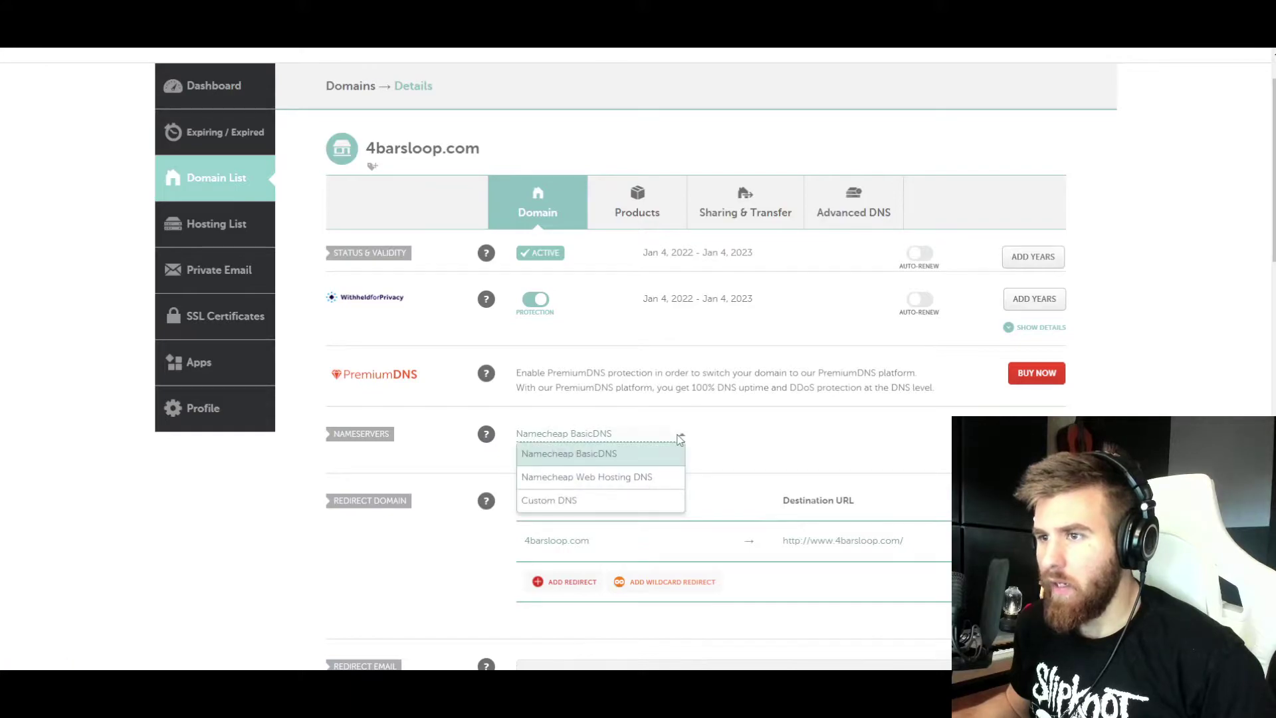
{"action": "left_click", "coordinate": [632, 503]}
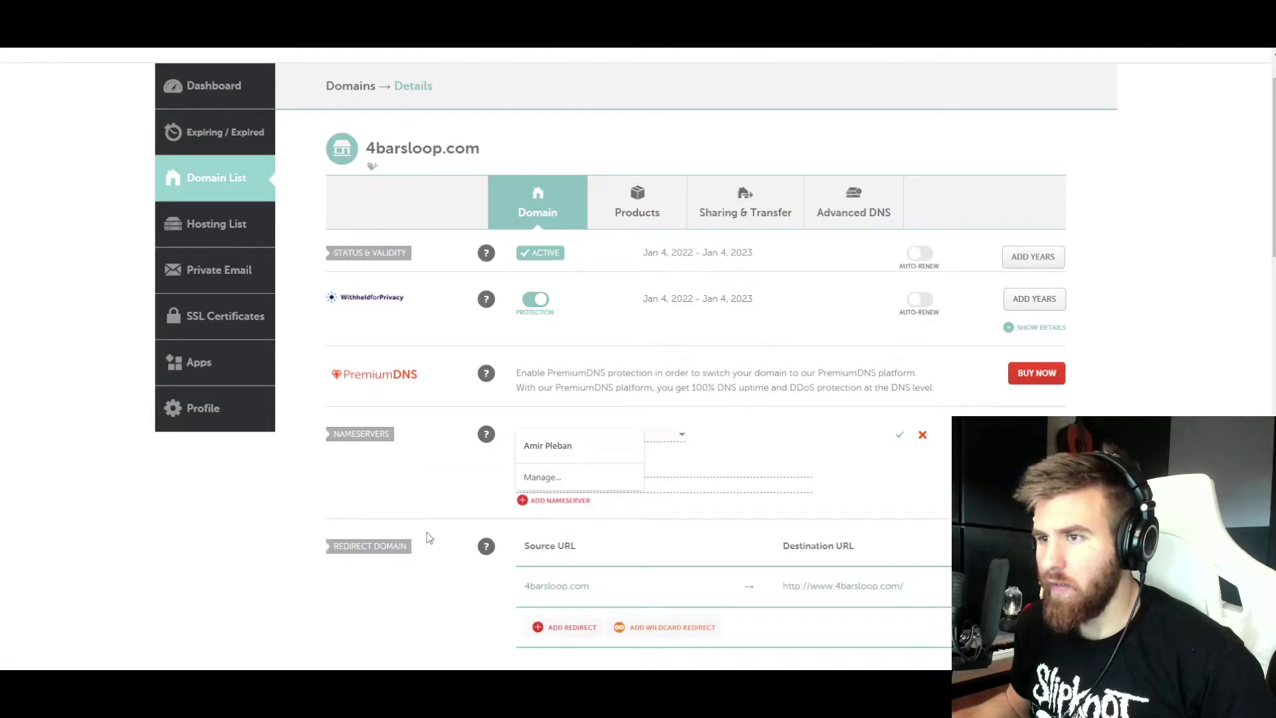
{"action": "scroll", "coordinate": [425, 538], "scroll_direction": "down", "scroll_amount": 1}
{"action": "key", "text": "ctrl+v"}
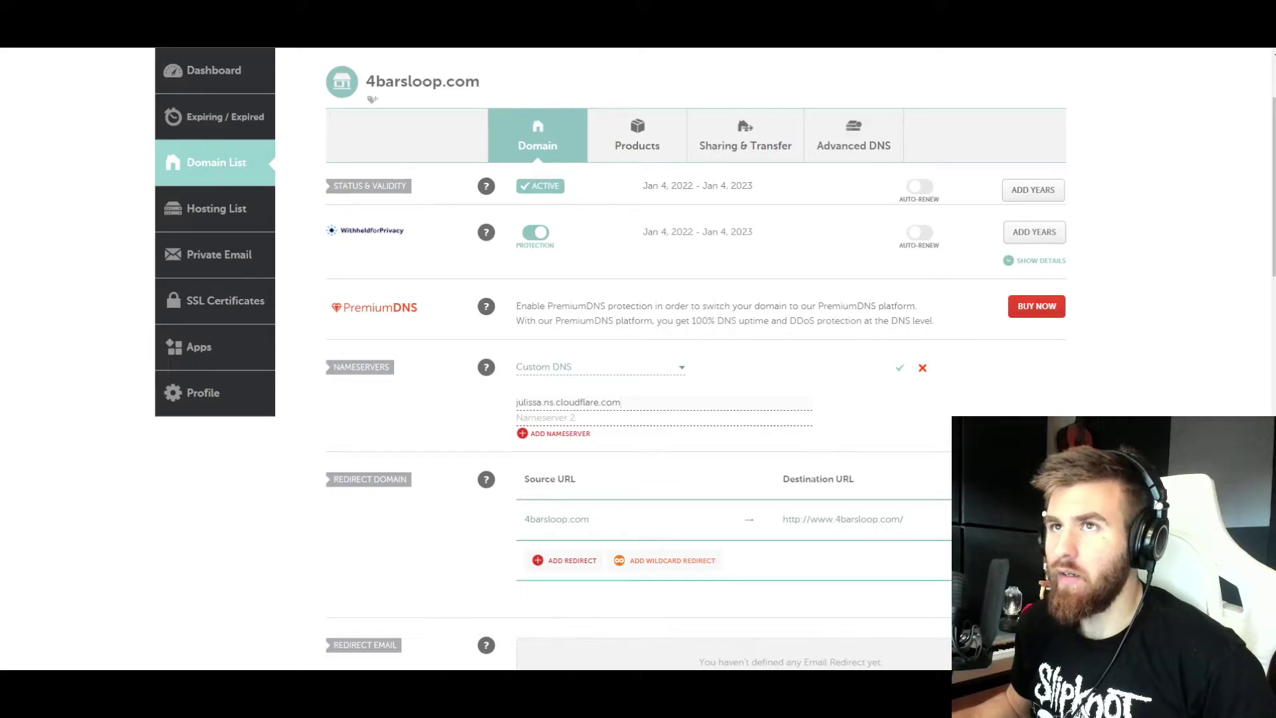
- Copy kayden.ns.cloudflare.com from Cloudflare into the second field and save the nameservers
{"action": "key", "text": "ctrl+Tab"}
{"action": "left_click", "coordinate": [648, 456]}
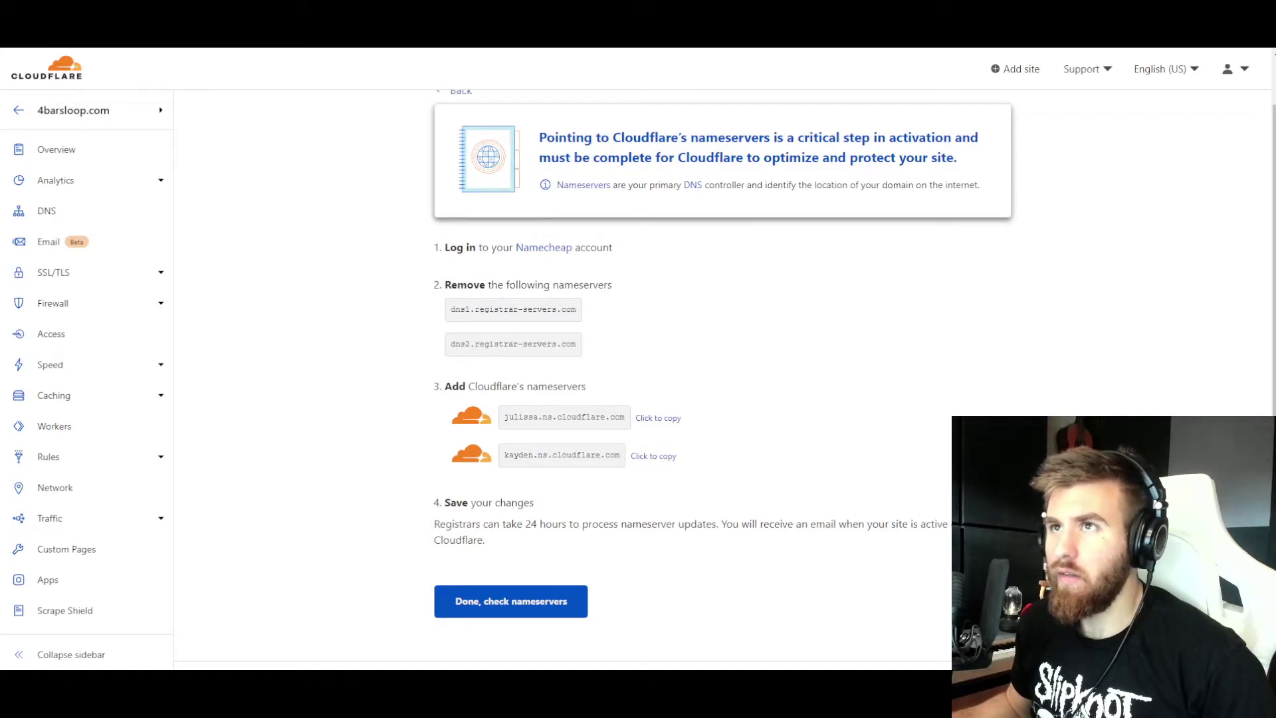
{"action": "key", "text": "ctrl+Tab"}
{"action": "key", "text": "ctrl+Tab"}
{"action": "key", "text": "ctrl+Tab"}
{"action": "key", "text": "ctrl+v"}
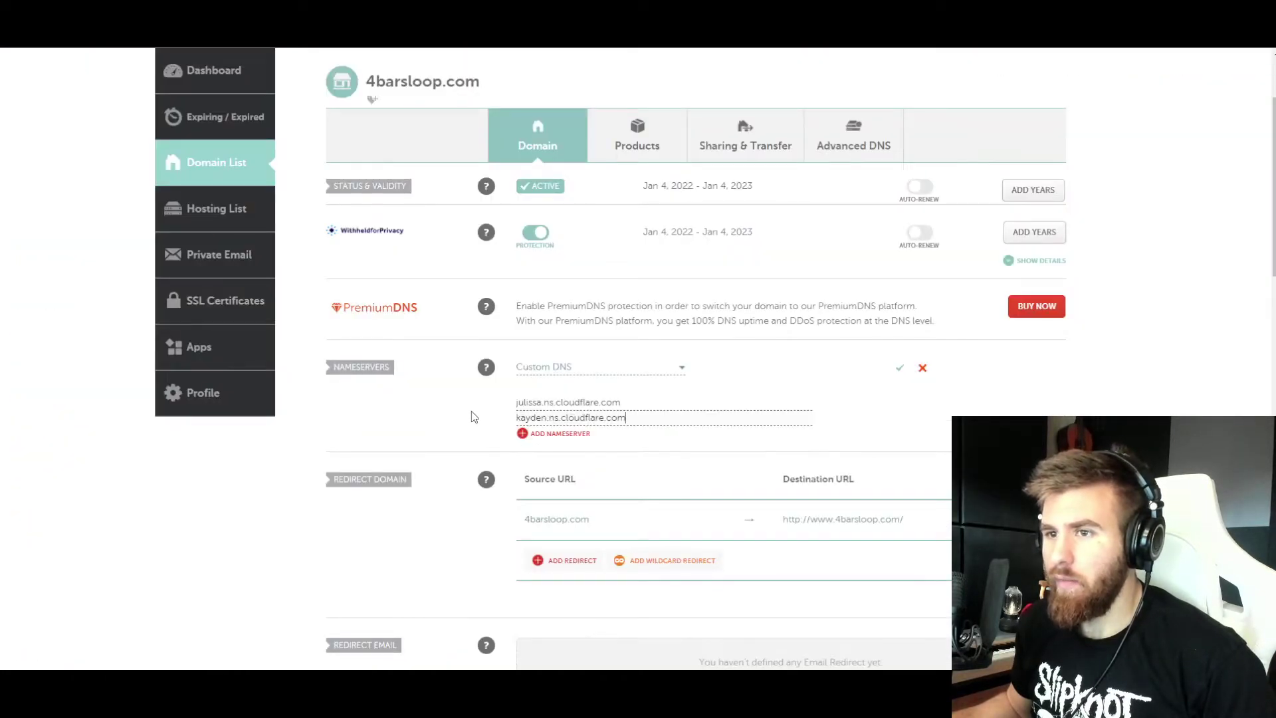
{"action": "scroll", "coordinate": [474, 417], "scroll_direction": "down", "scroll_amount": 4}
{"action": "scroll", "coordinate": [473, 417], "scroll_direction": "up", "scroll_amount": 6}
{"action": "scroll", "coordinate": [474, 417], "scroll_direction": "down", "scroll_amount": 12}
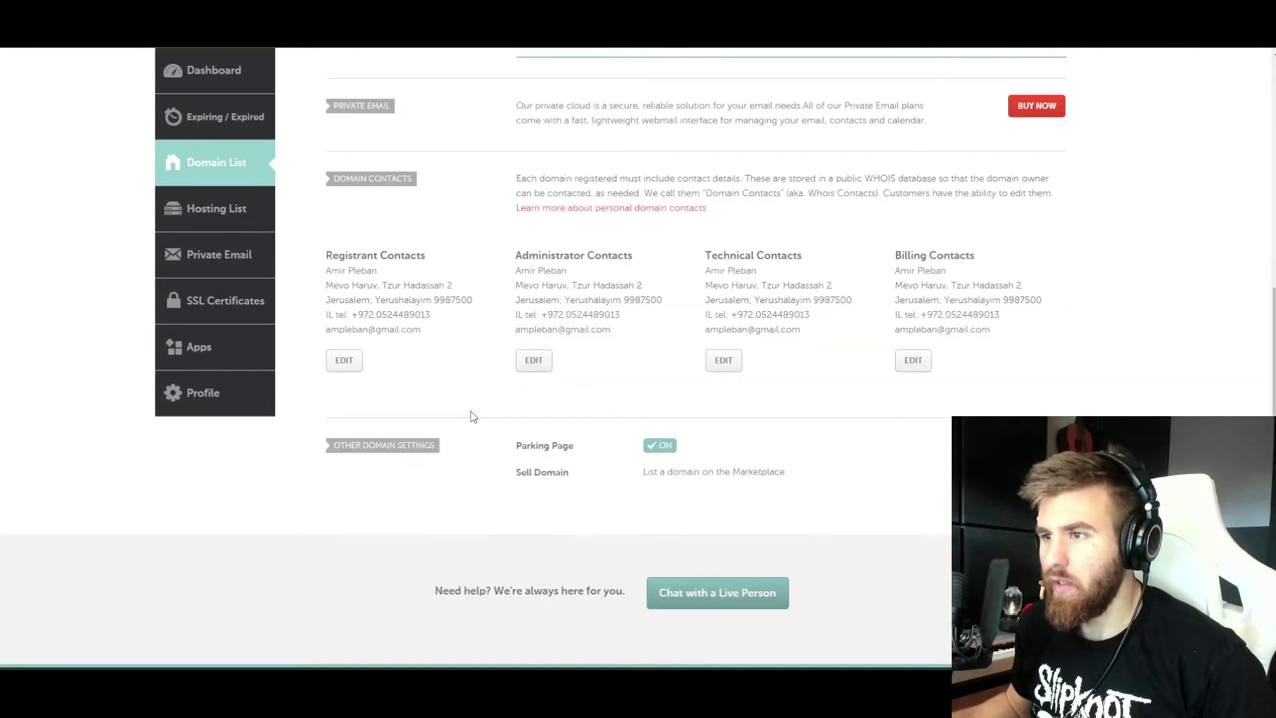
{"action": "scroll", "coordinate": [474, 417], "scroll_direction": "up", "scroll_amount": 10}
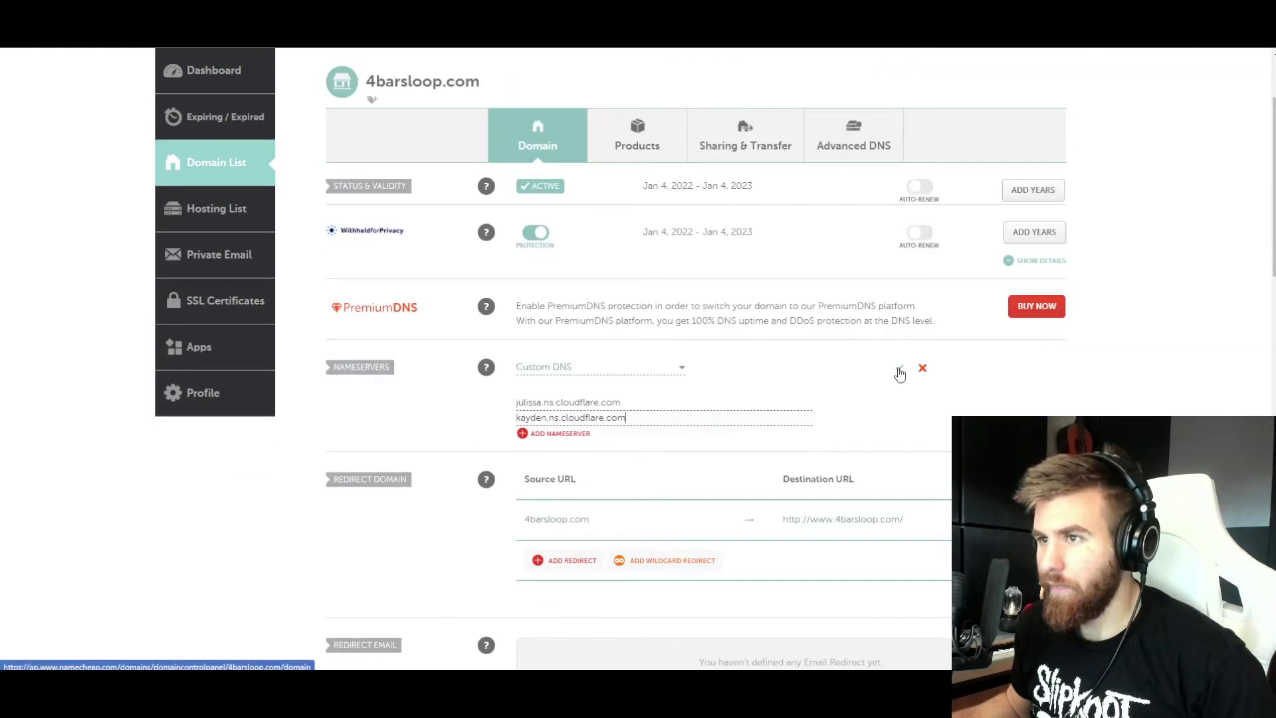
{"action": "left_click", "coordinate": [899, 369]}
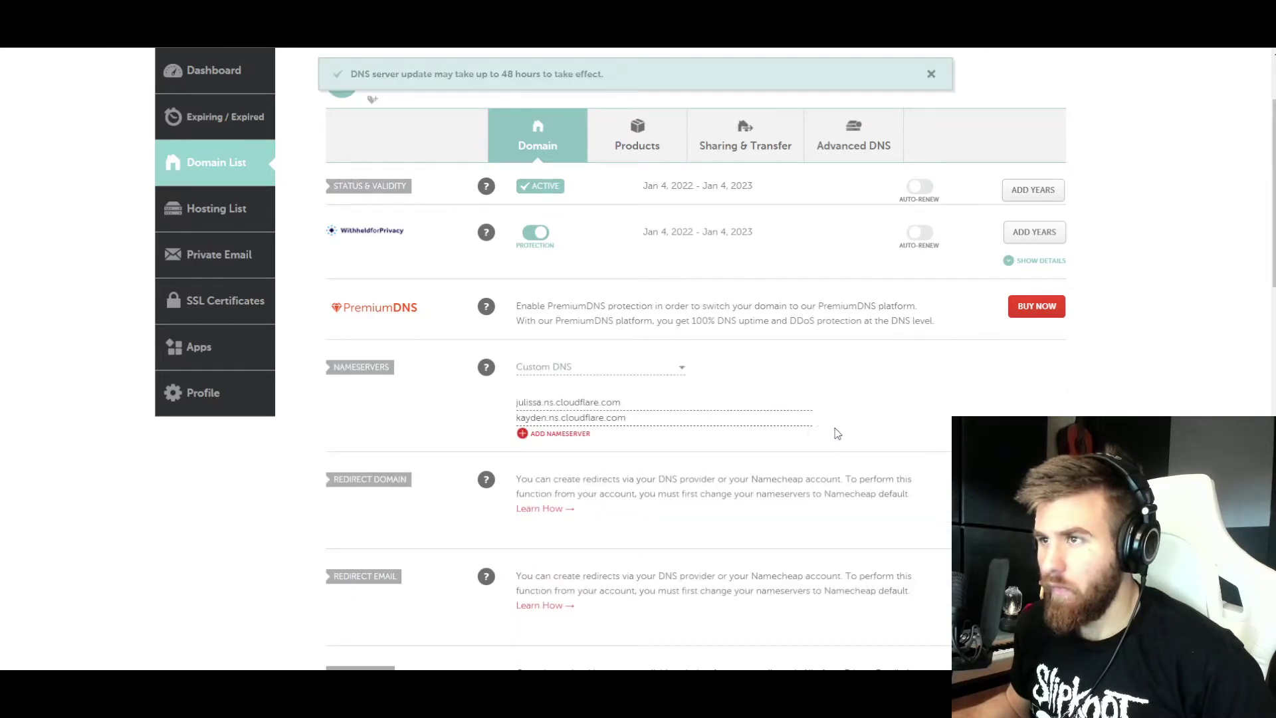
{"action": "scroll", "coordinate": [837, 433], "scroll_direction": "up", "scroll_amount": 2}
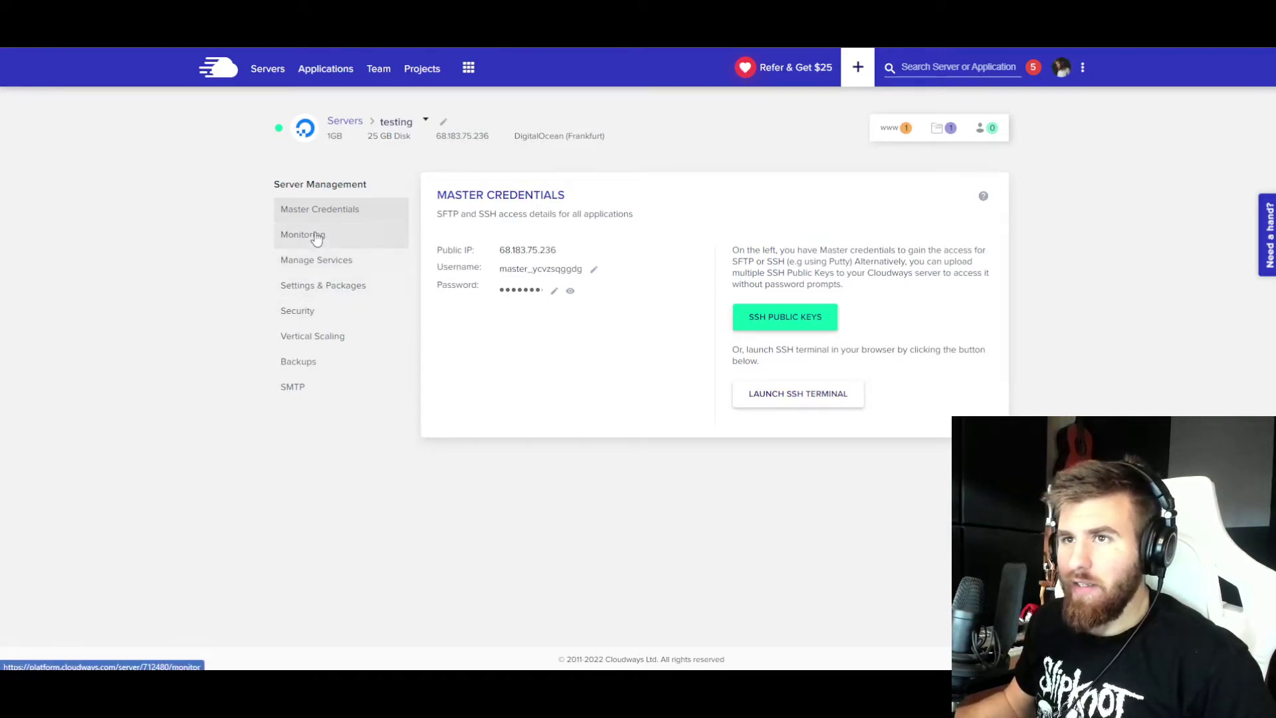
- Open the testing app on the testing server and save 4barsloop.com as its primary domain
{"action": "left_click", "coordinate": [422, 122]}
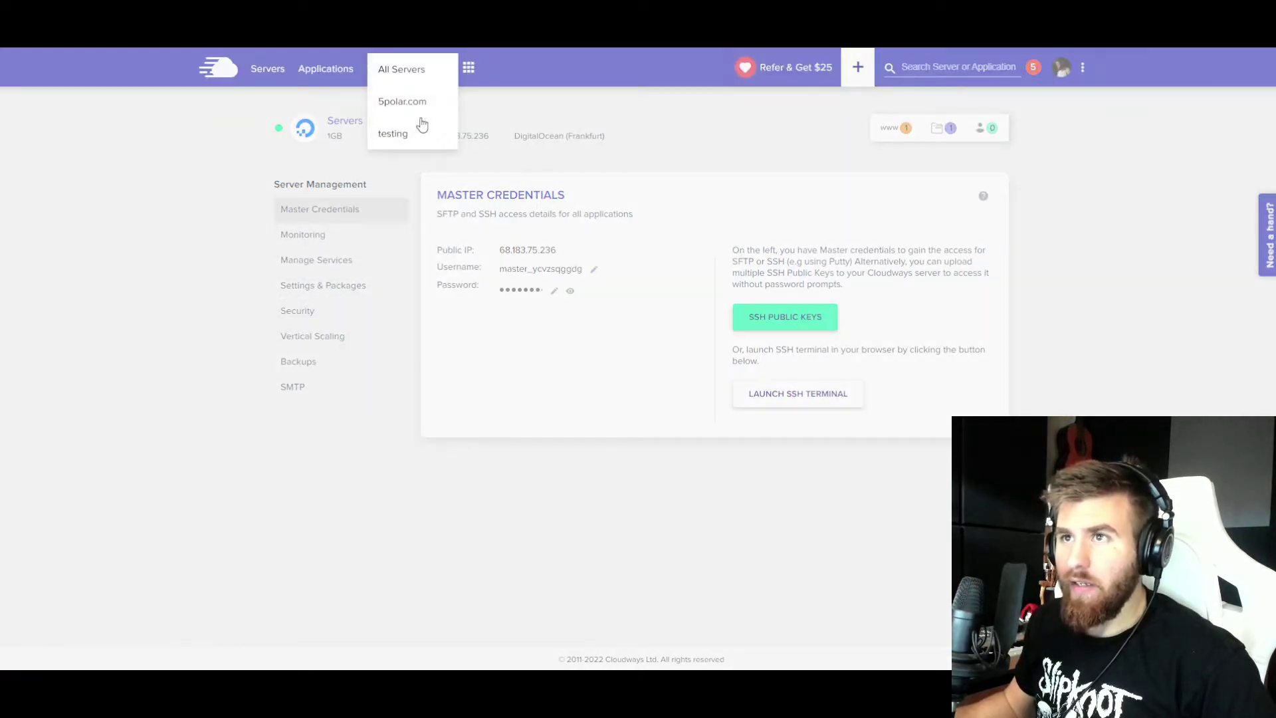
{"action": "left_click", "coordinate": [398, 128]}
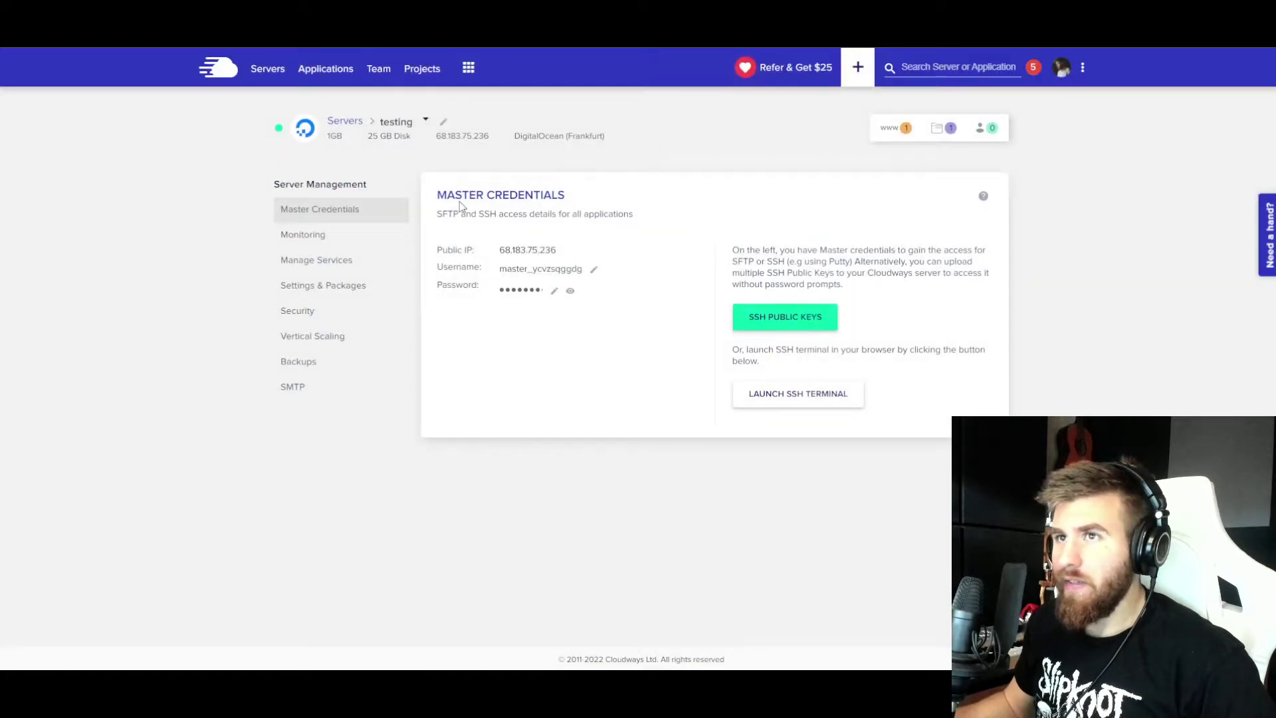
{"action": "left_click", "coordinate": [889, 128]}
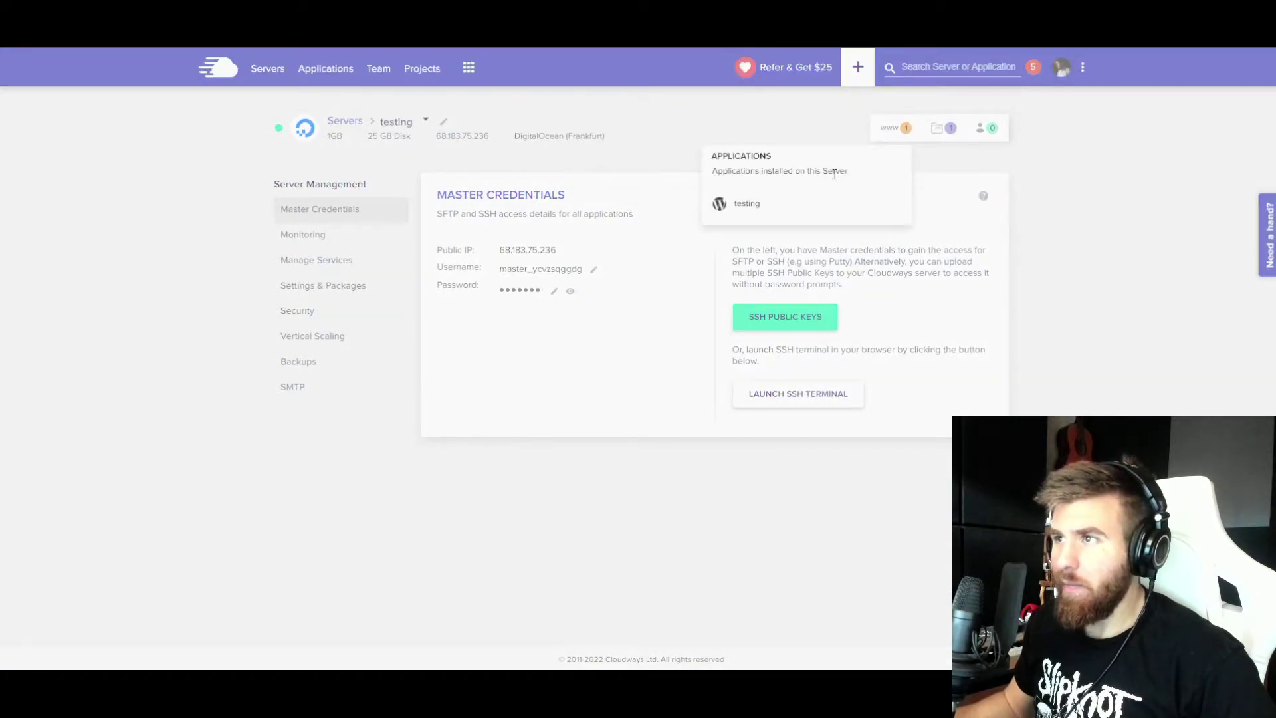
{"action": "left_click", "coordinate": [747, 204]}
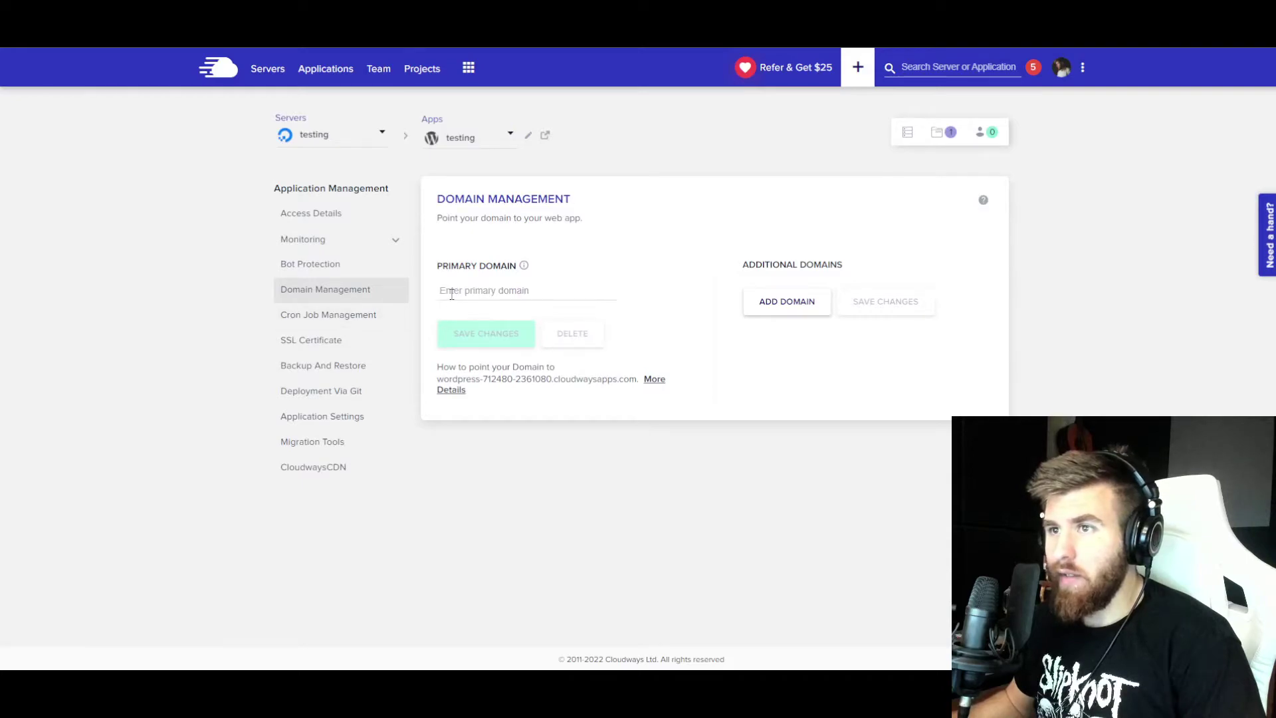
{"action": "left_click", "coordinate": [451, 295]}
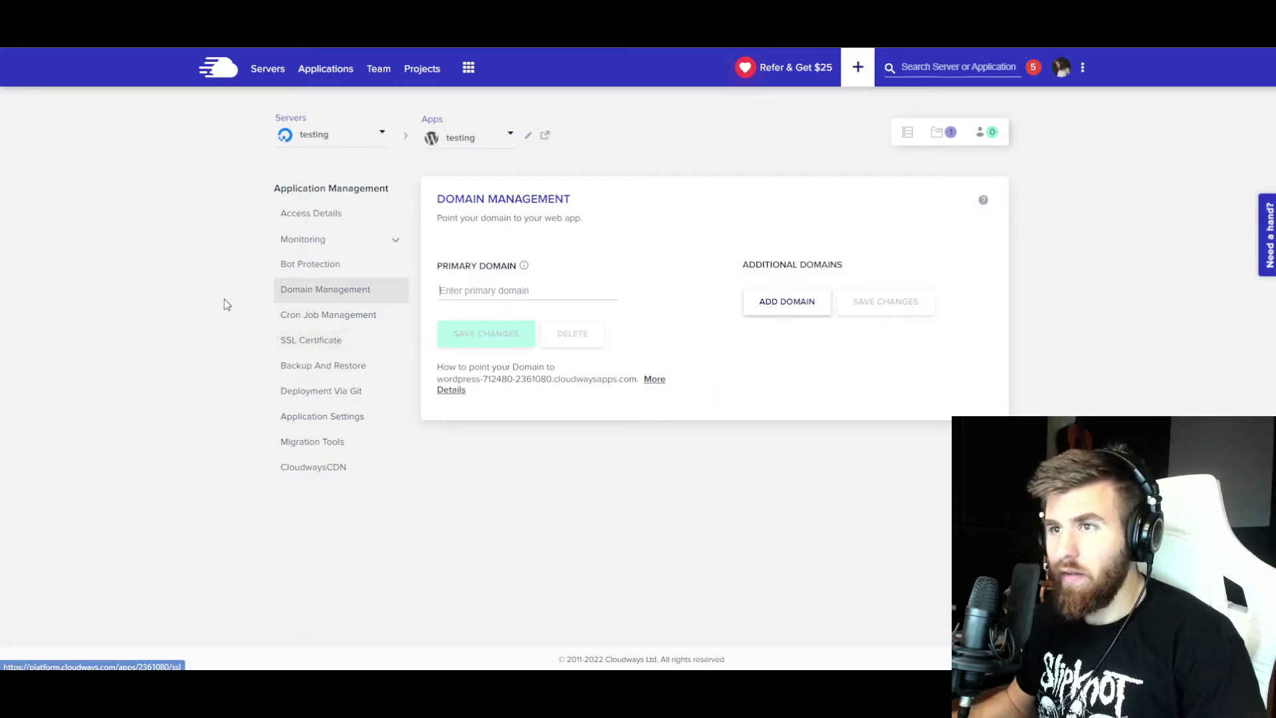
{"action": "type", "text": "4"}
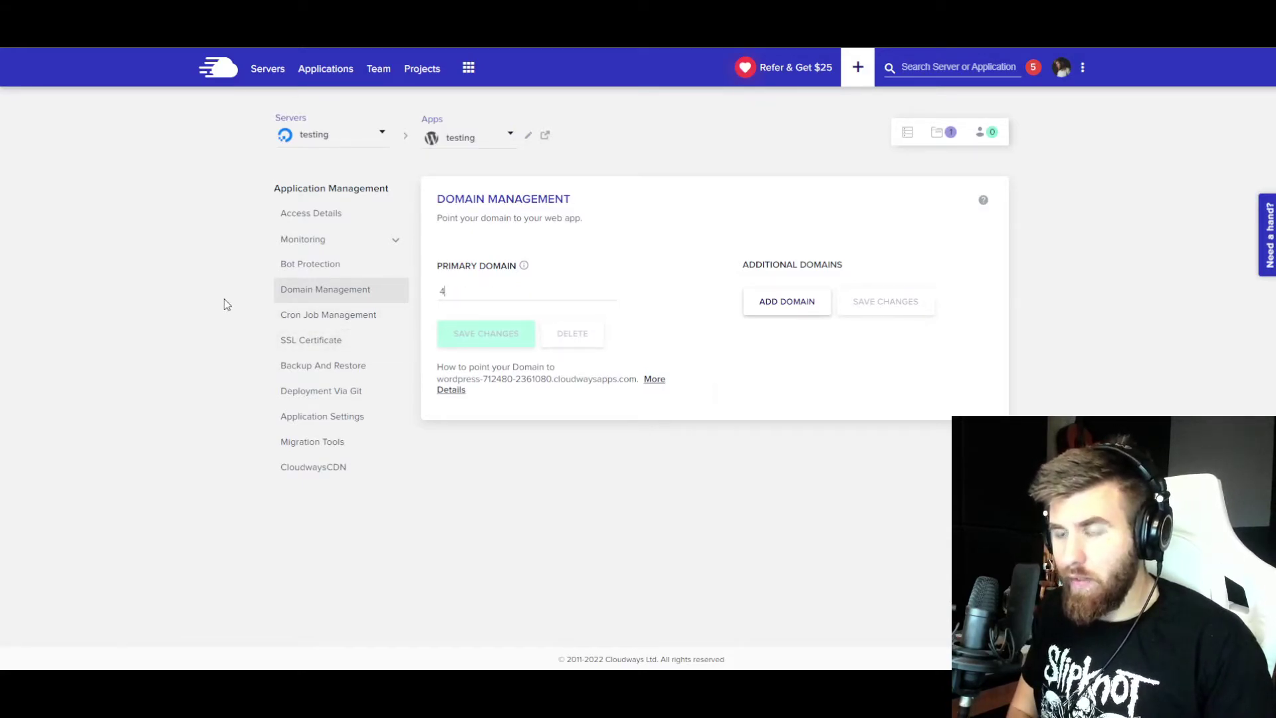
{"action": "type", "text": "barsloop"}
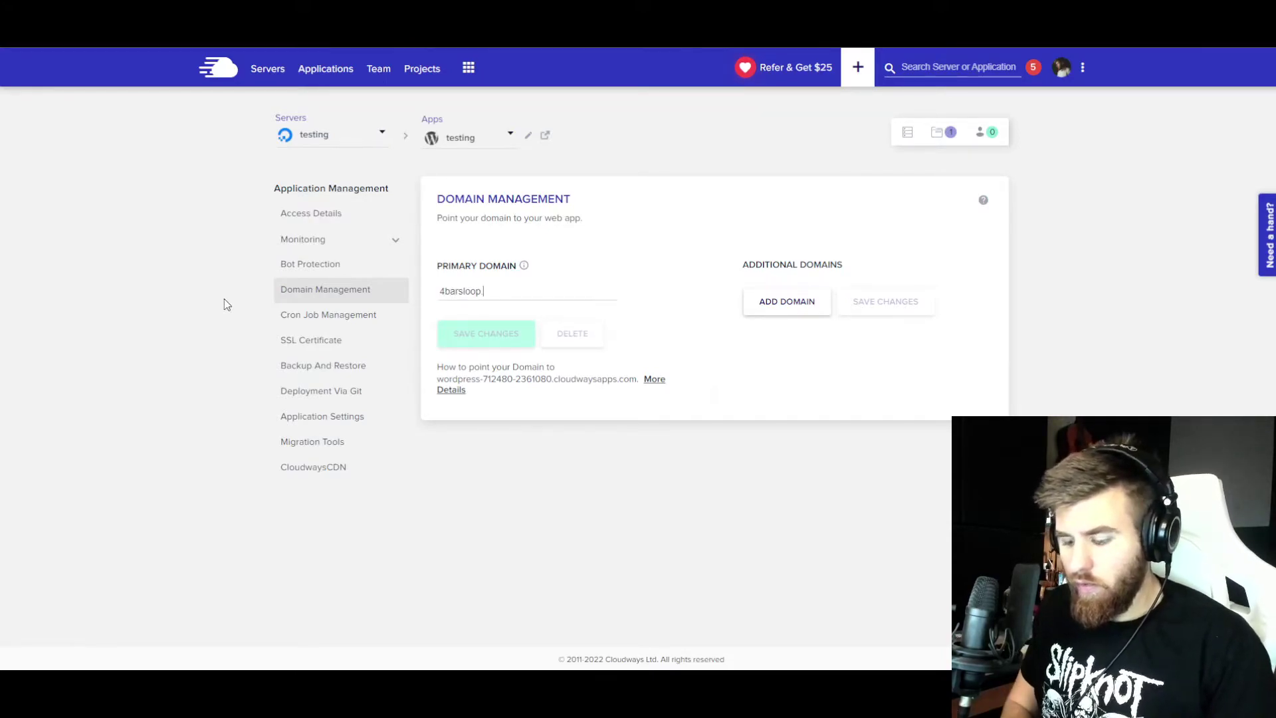
{"action": "type", "text": ".com"}
{"action": "left_click", "coordinate": [469, 341]}
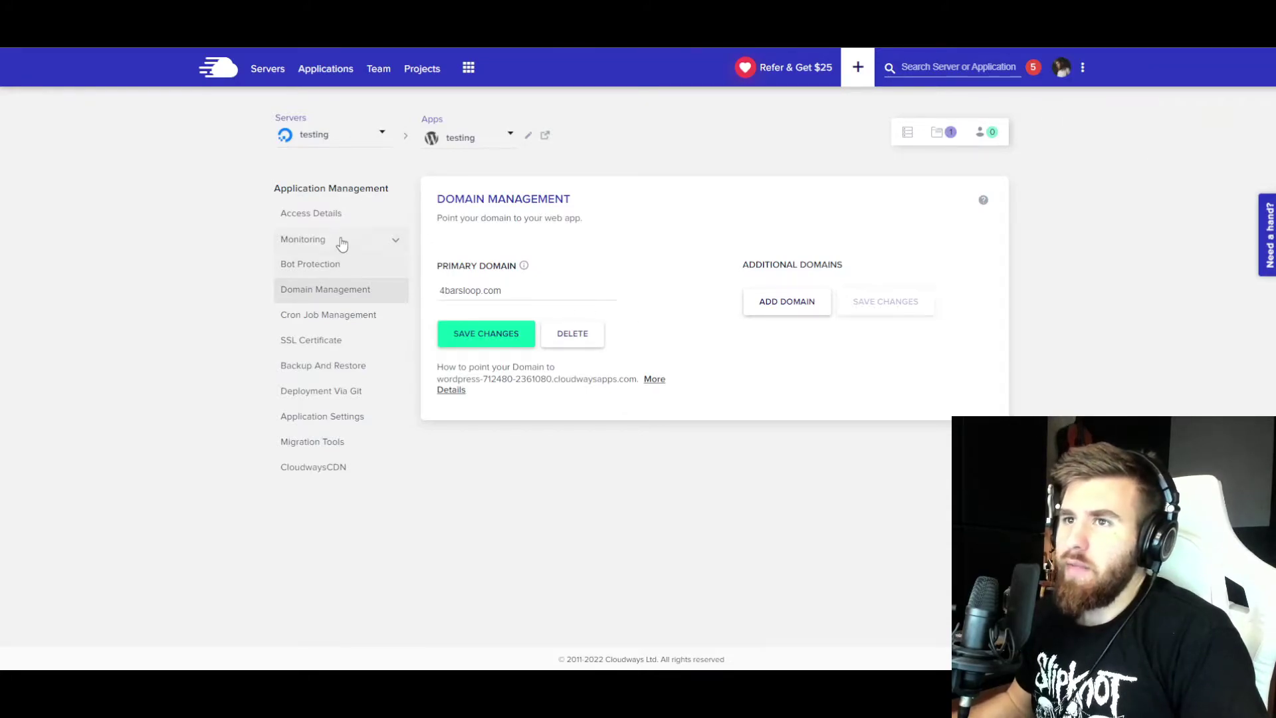
{"action": "left_click", "coordinate": [312, 214]}
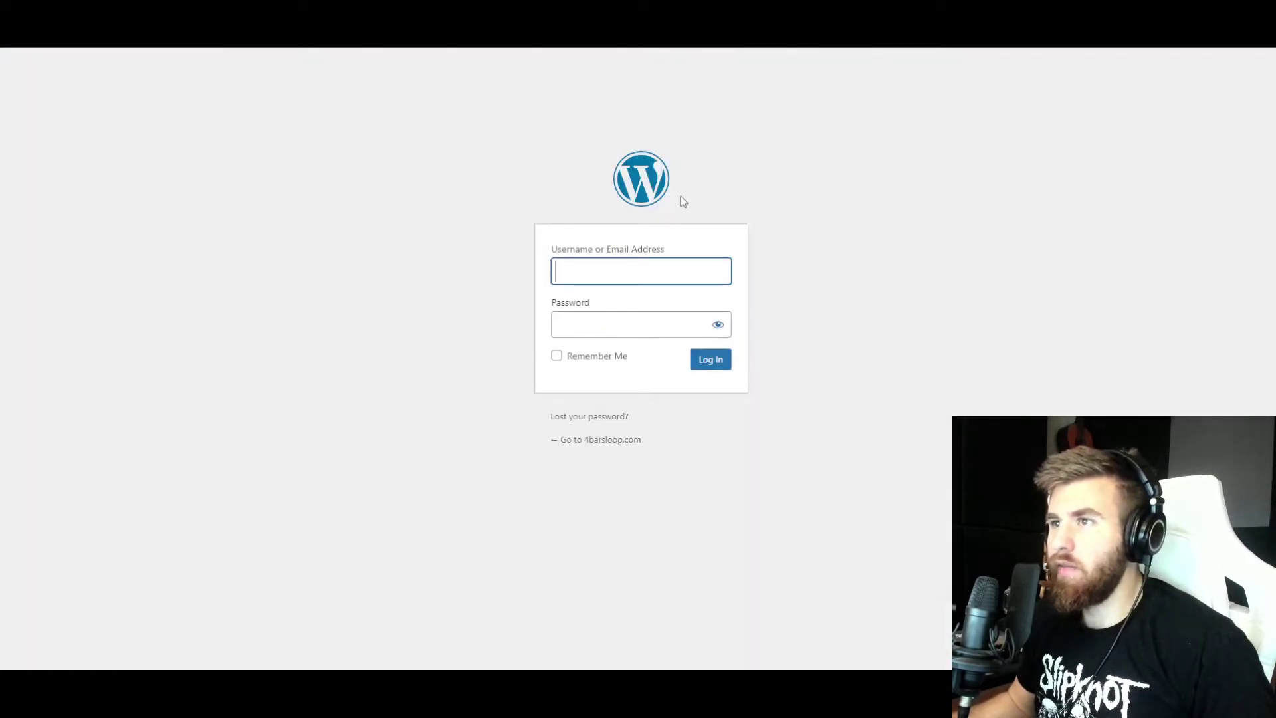
- Copy the admin credentials from Access Details and paste the username into the 4barsloop.com login page
{"action": "left_click", "coordinate": [637, 265]}
{"action": "left_click", "coordinate": [598, 350]}
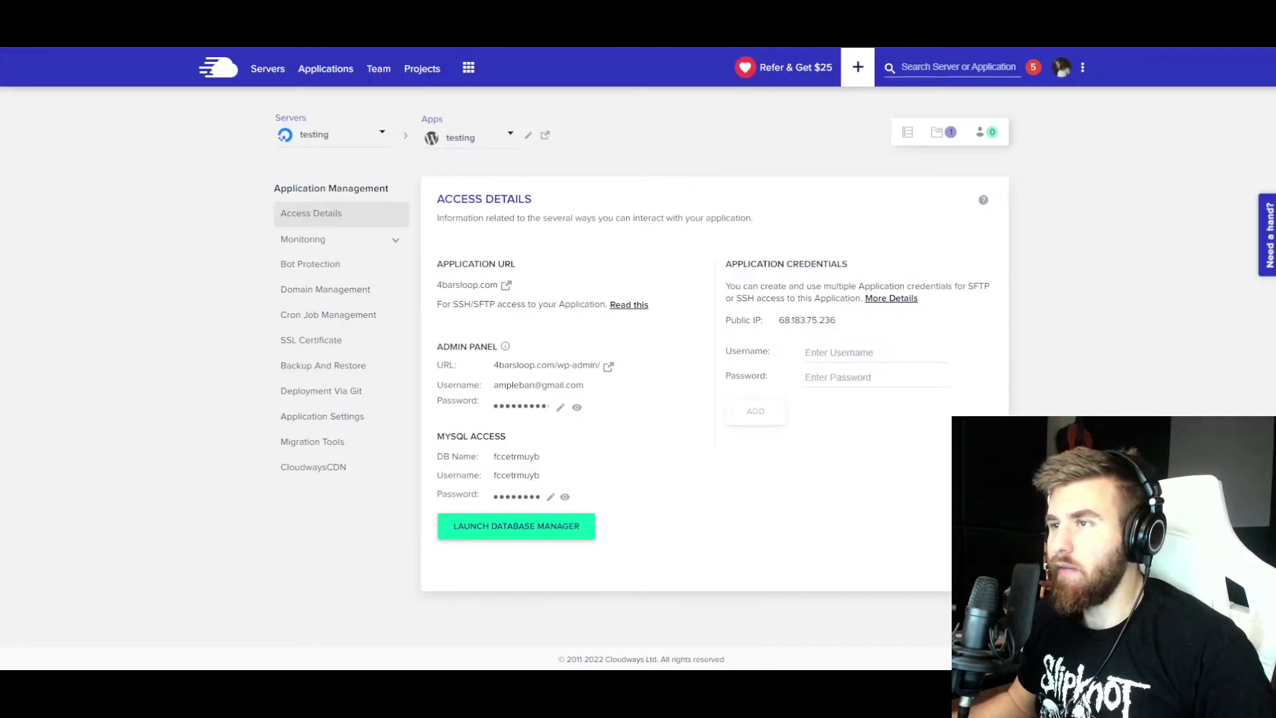
{"action": "left_click", "coordinate": [535, 407]}
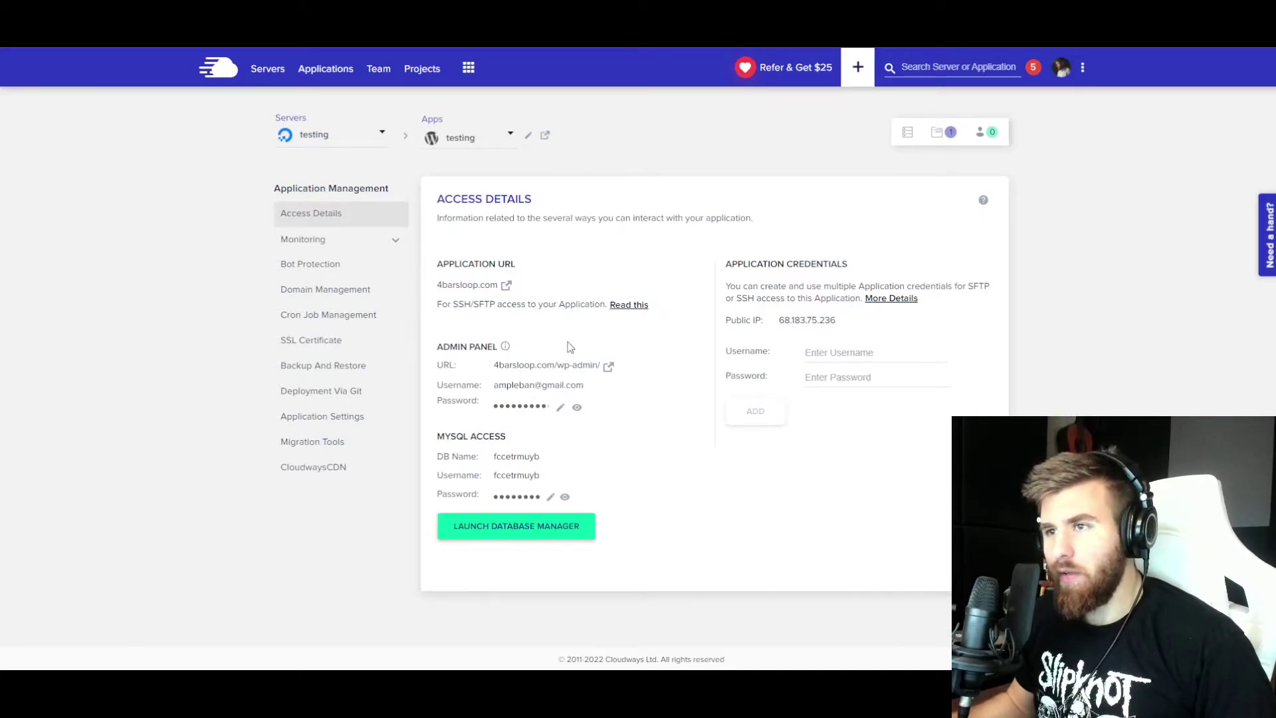
{"action": "left_click_drag", "start_coordinate": [495, 368], "coordinate": [556, 367]}
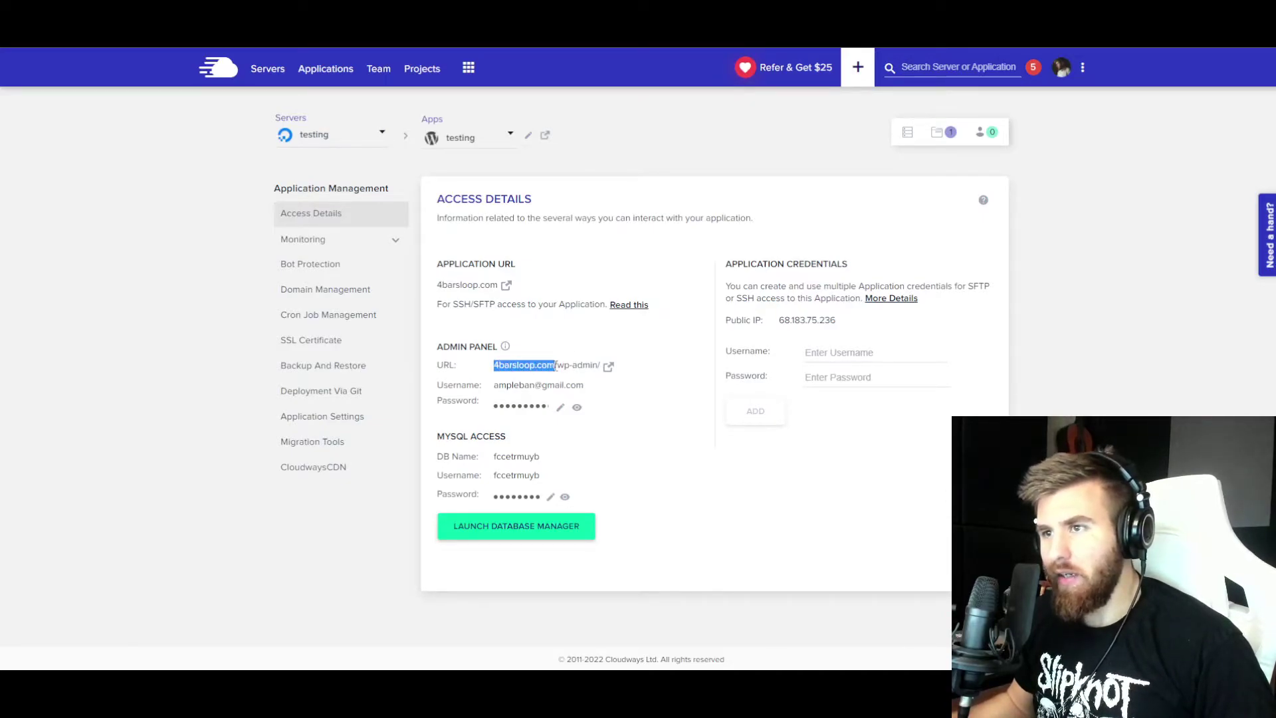
{"action": "left_click", "coordinate": [555, 365]}
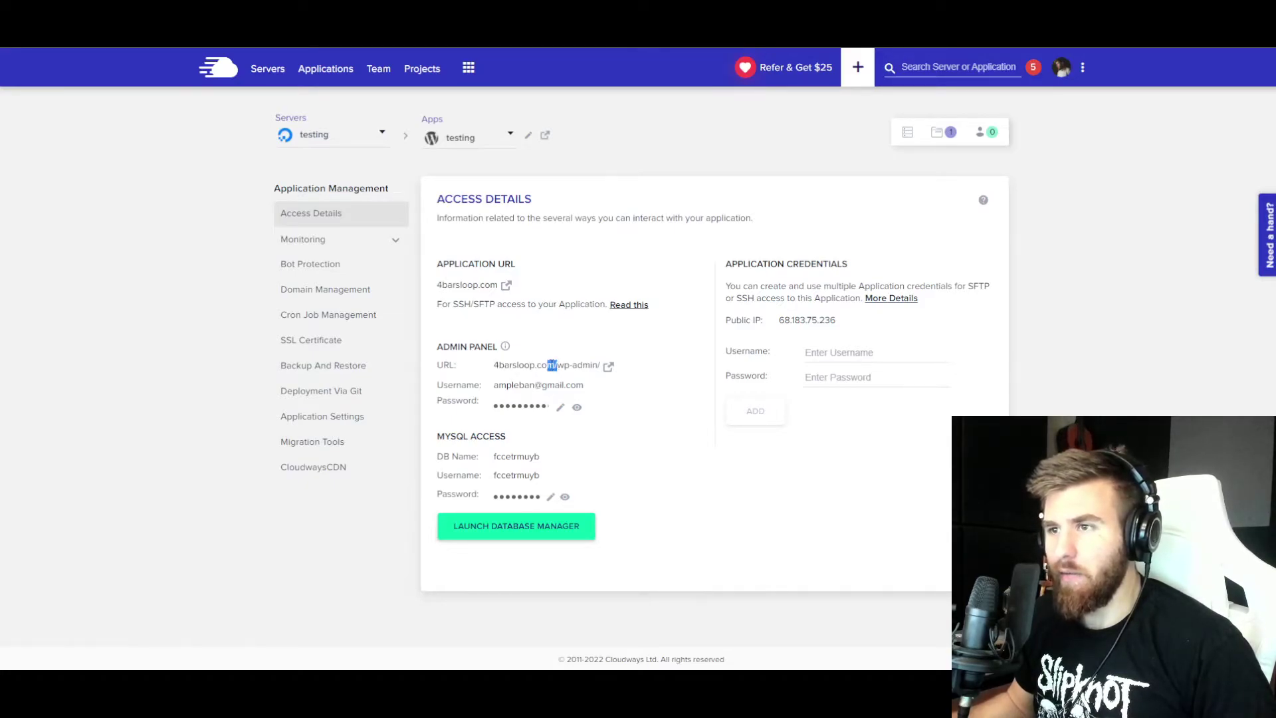
{"action": "left_click_drag", "start_coordinate": [560, 366], "coordinate": [595, 365]}
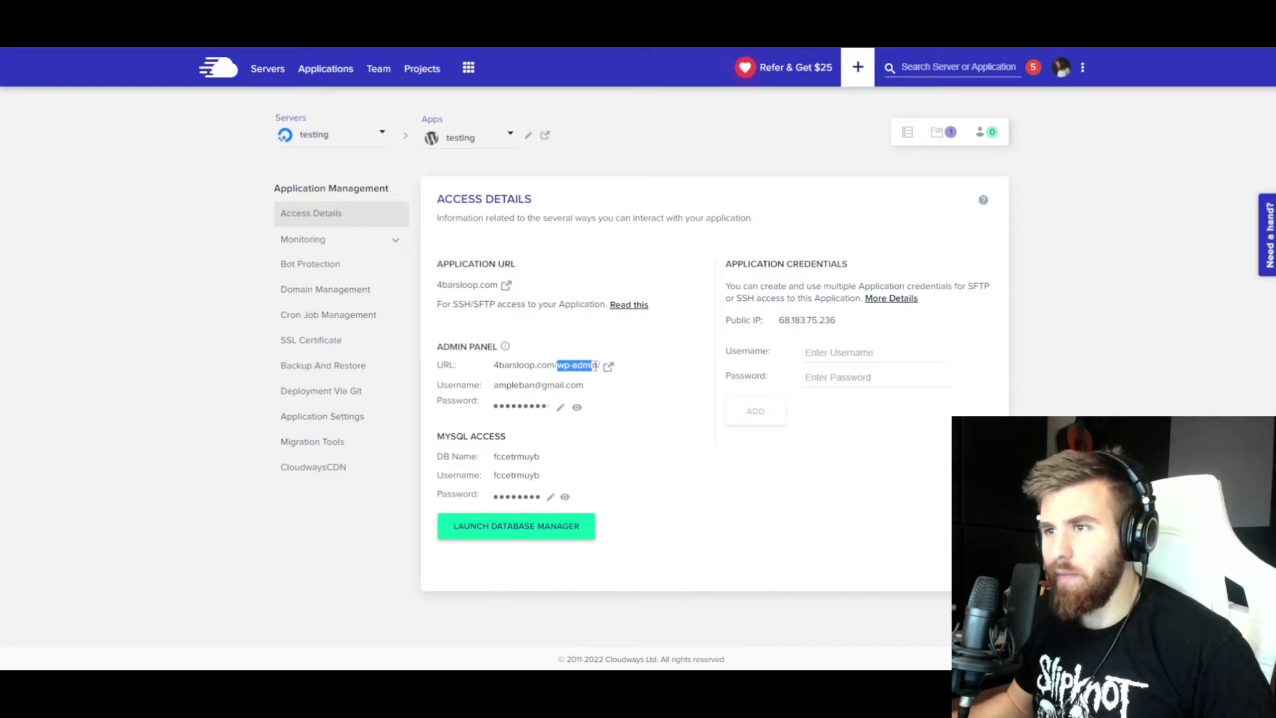
{"action": "left_click", "coordinate": [579, 368]}
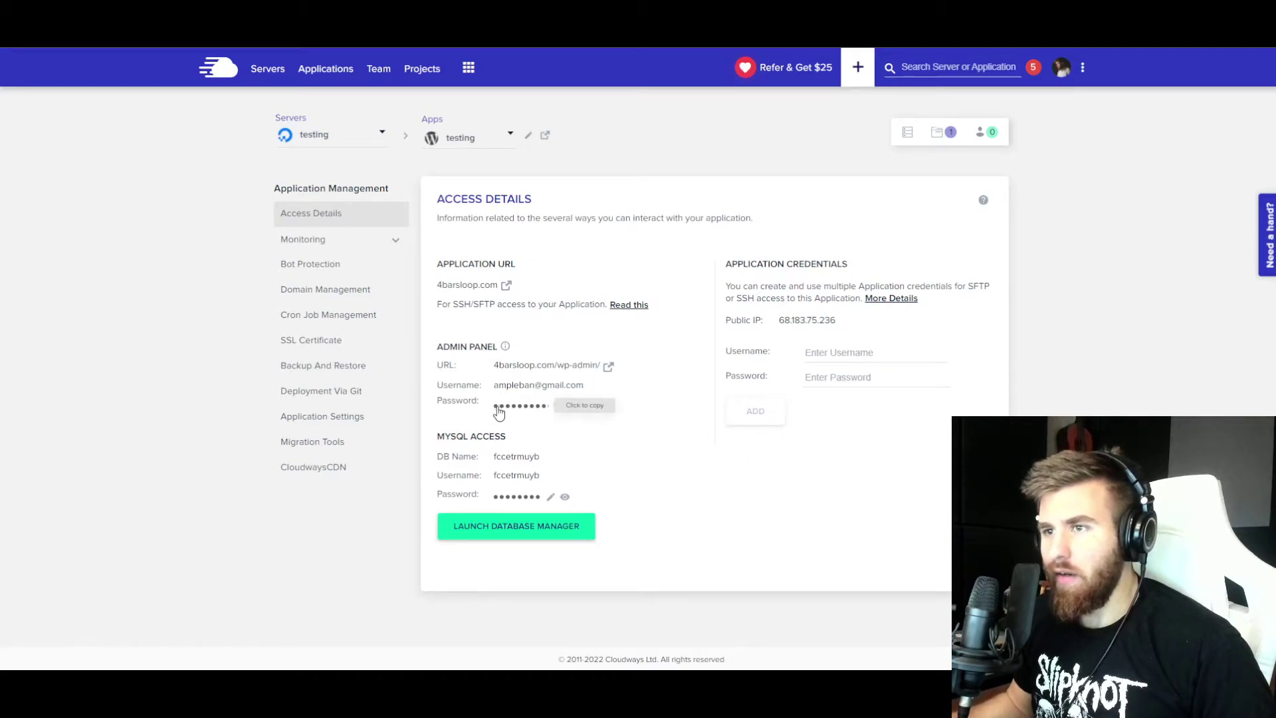
{"action": "left_click", "coordinate": [560, 392]}
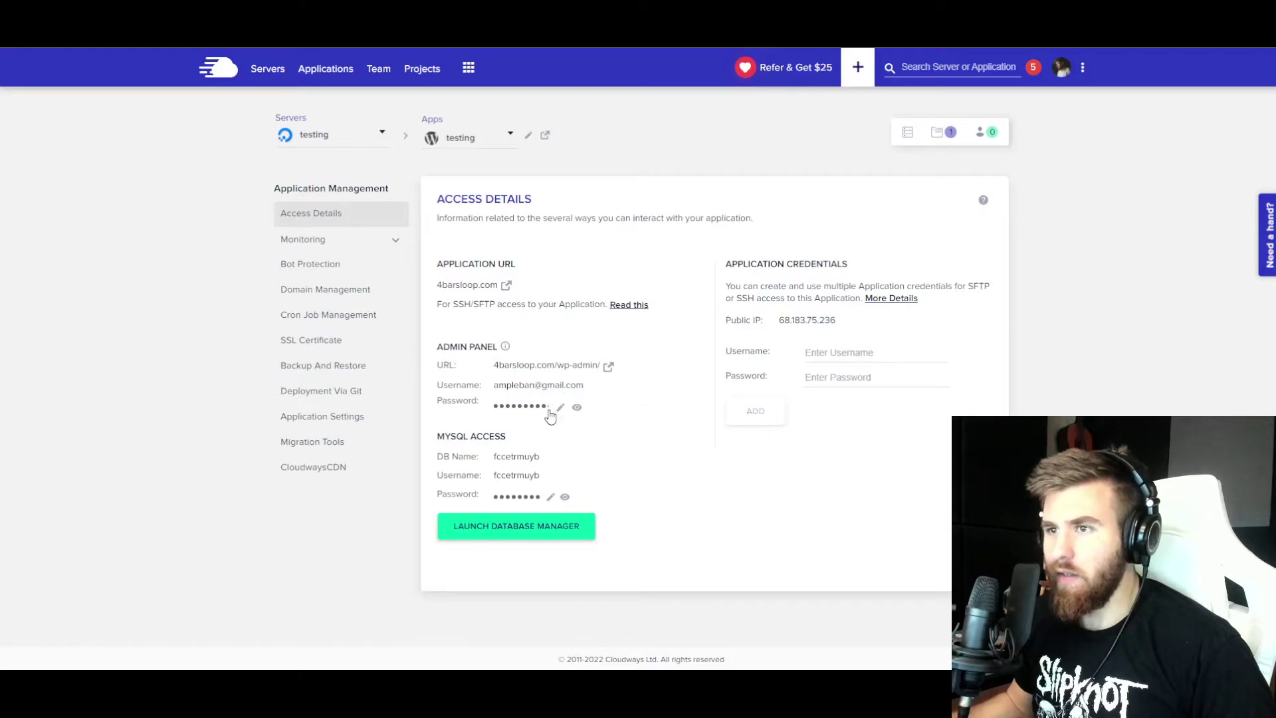
{"action": "key", "text": "ctrl+Tab"}
{"action": "key", "text": "ctrl+v"}
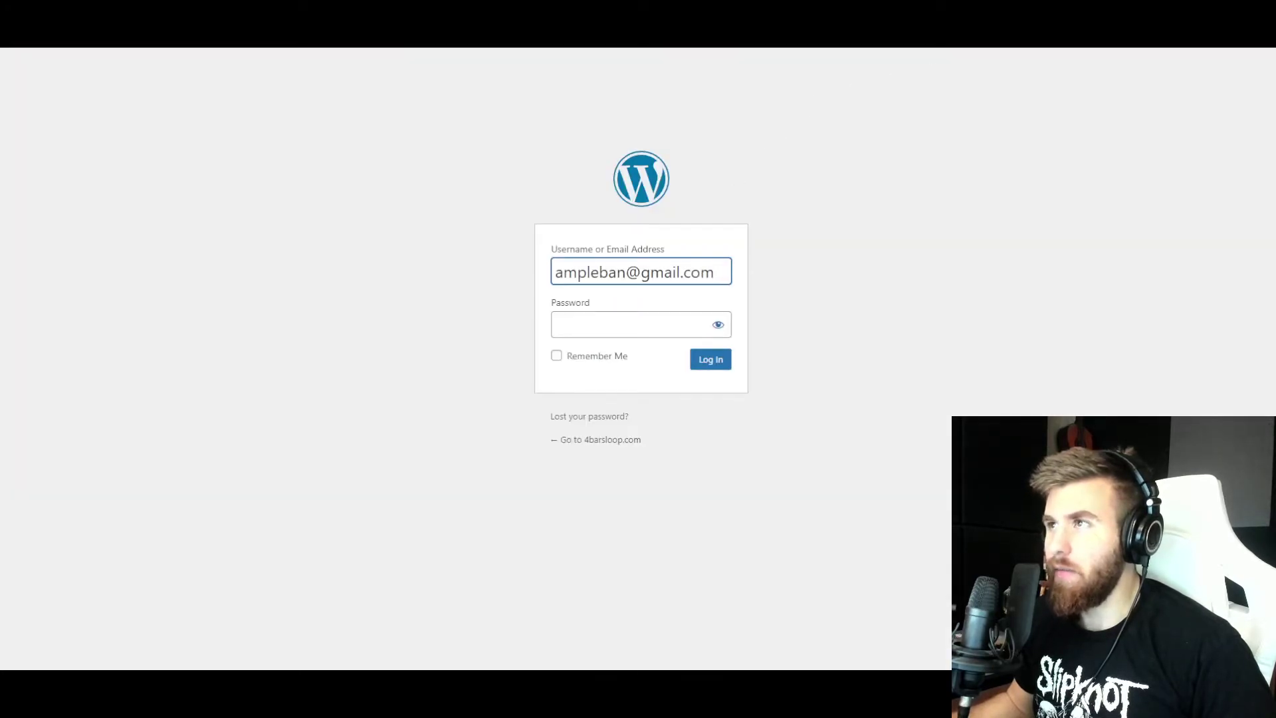
- Paste the admin password, tick Remember Me, log in, and let the browser save the password
{"action": "key", "text": "ctrl+shift+Tab"}
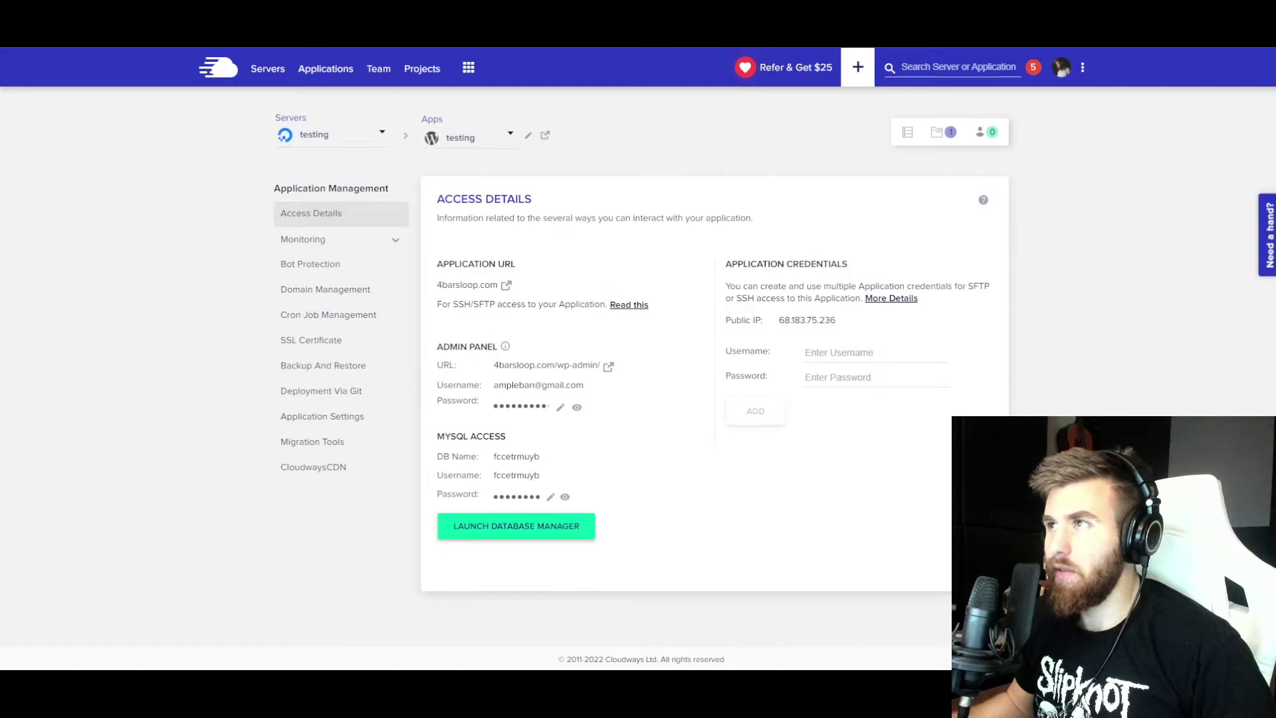
{"action": "key", "text": "ctrl+Tab"}
{"action": "key", "text": "ctrl+v"}
{"action": "left_click", "coordinate": [556, 356]}
{"action": "left_click", "coordinate": [710, 359]}
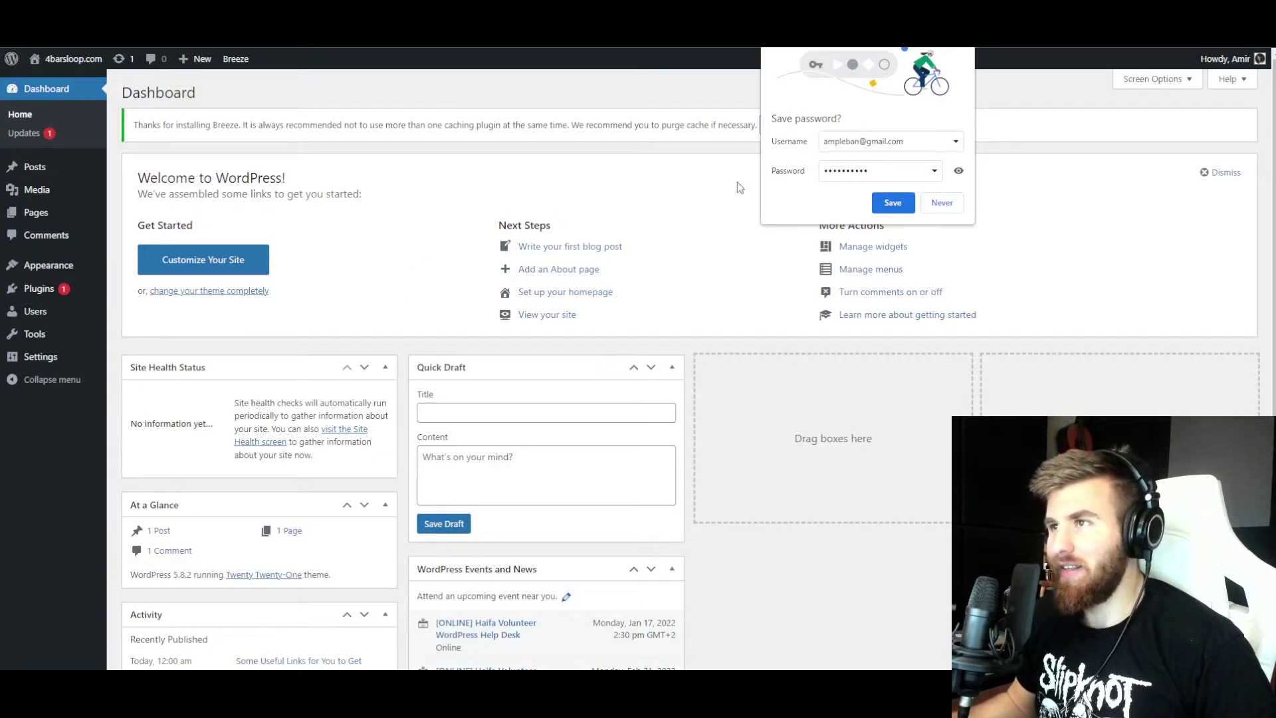
{"action": "left_click", "coordinate": [893, 203]}
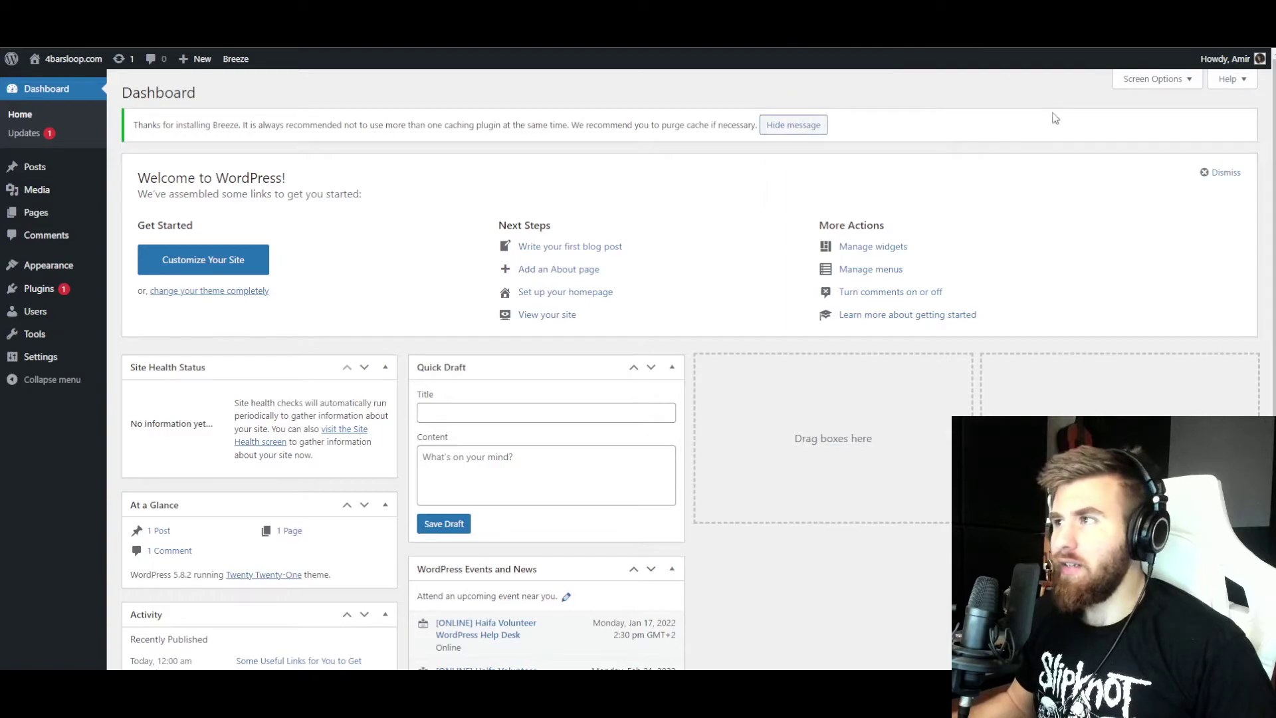
- Uncheck Site Health Status, At a Glance, Activity, Quick Draft, Events and News, and Welcome in Screen Options
{"action": "left_click", "coordinate": [1127, 81]}
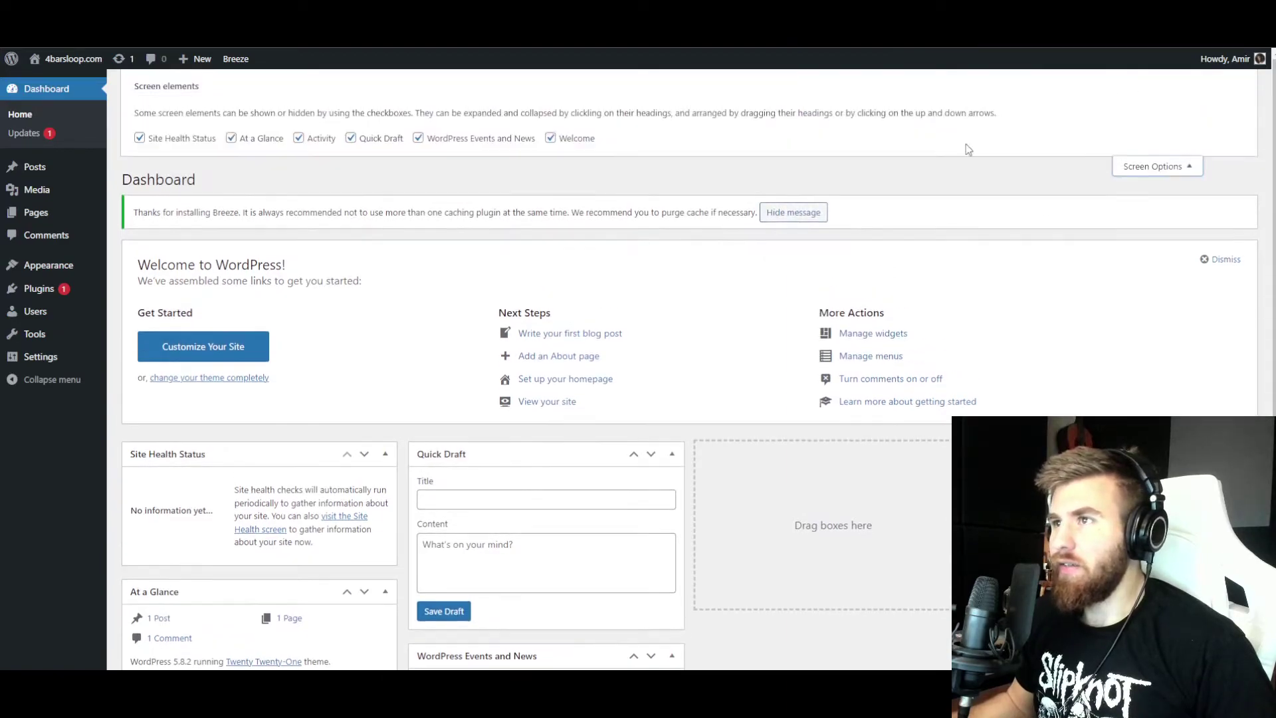
{"action": "left_click", "coordinate": [173, 141]}
{"action": "left_click", "coordinate": [233, 137]}
{"action": "left_click", "coordinate": [232, 138]}
{"action": "left_click", "coordinate": [231, 138]}
{"action": "left_click", "coordinate": [298, 138]}
{"action": "left_click", "coordinate": [350, 138]}
{"action": "left_click", "coordinate": [418, 138]}
{"action": "left_click", "coordinate": [538, 138]}
{"action": "left_click", "coordinate": [523, 139]}
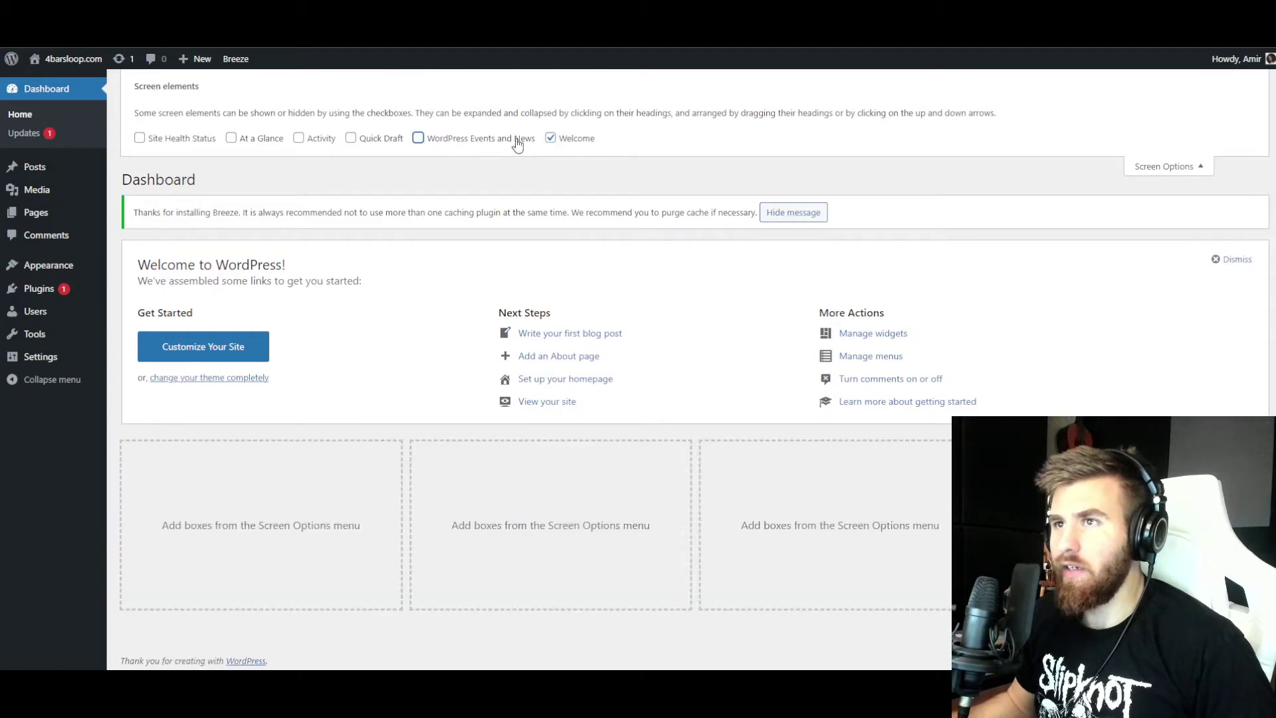
{"action": "left_click", "coordinate": [551, 138]}
{"action": "left_click", "coordinate": [1167, 166]}
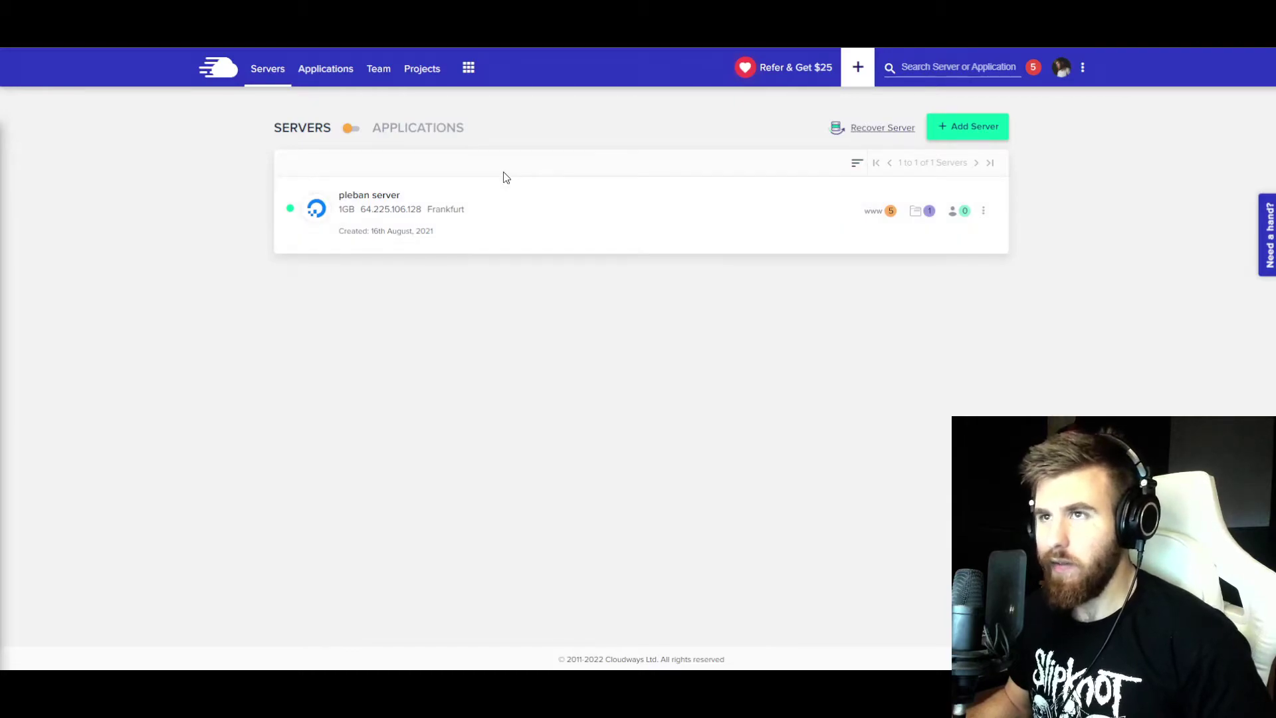
{"action": "left_click", "coordinate": [467, 69]}
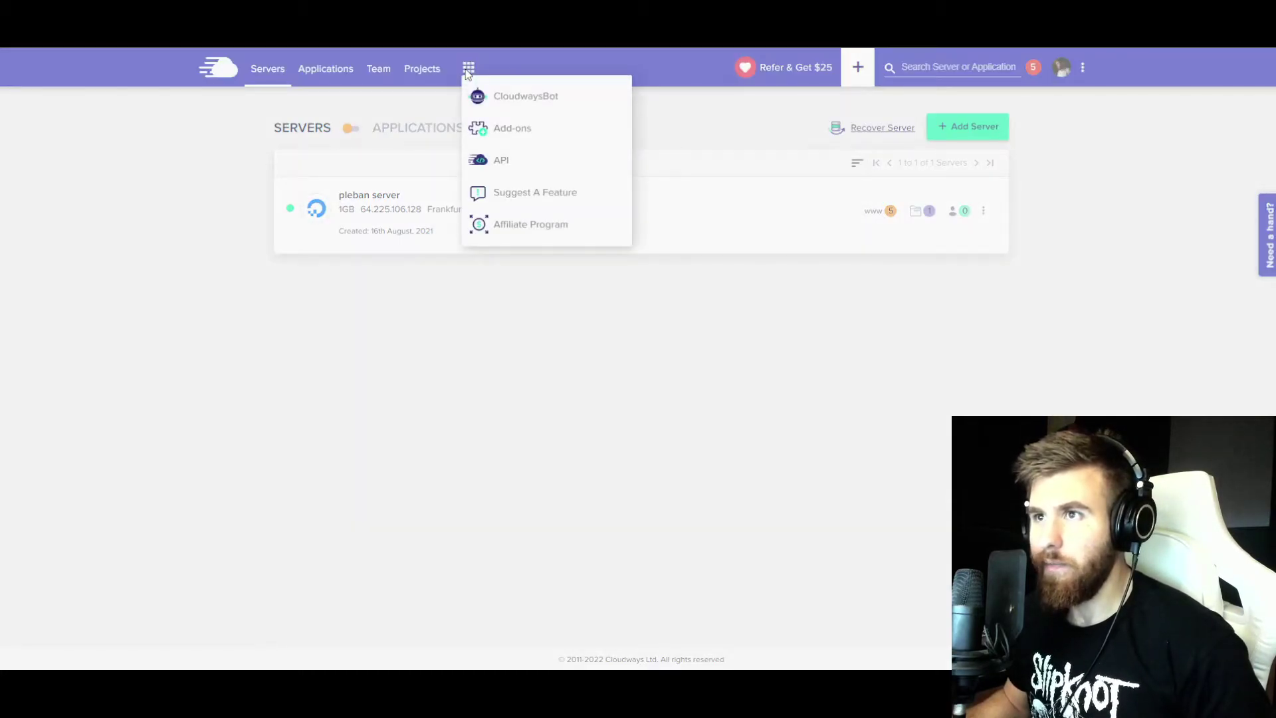
{"action": "left_click", "coordinate": [507, 130]}
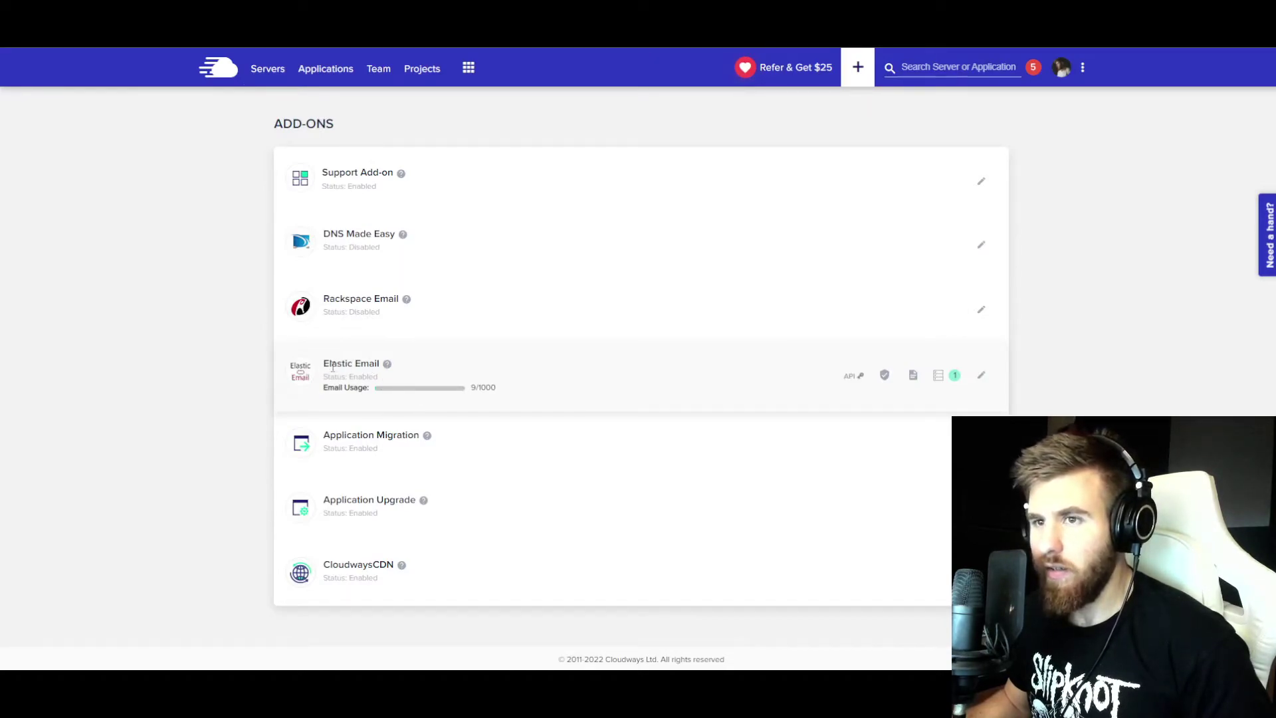
{"action": "left_click", "coordinate": [580, 380]}
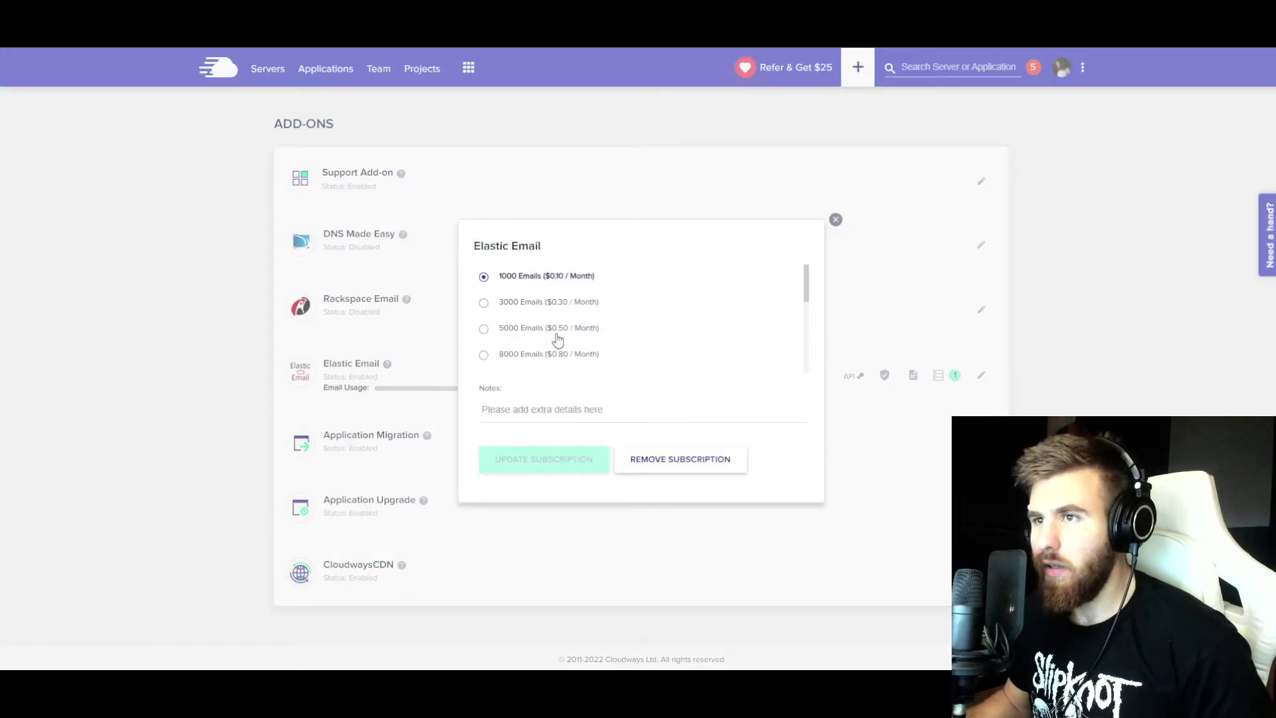
{"action": "scroll", "coordinate": [557, 339], "scroll_direction": "down", "scroll_amount": 2}
{"action": "scroll", "coordinate": [558, 336], "scroll_direction": "up", "scroll_amount": 2}
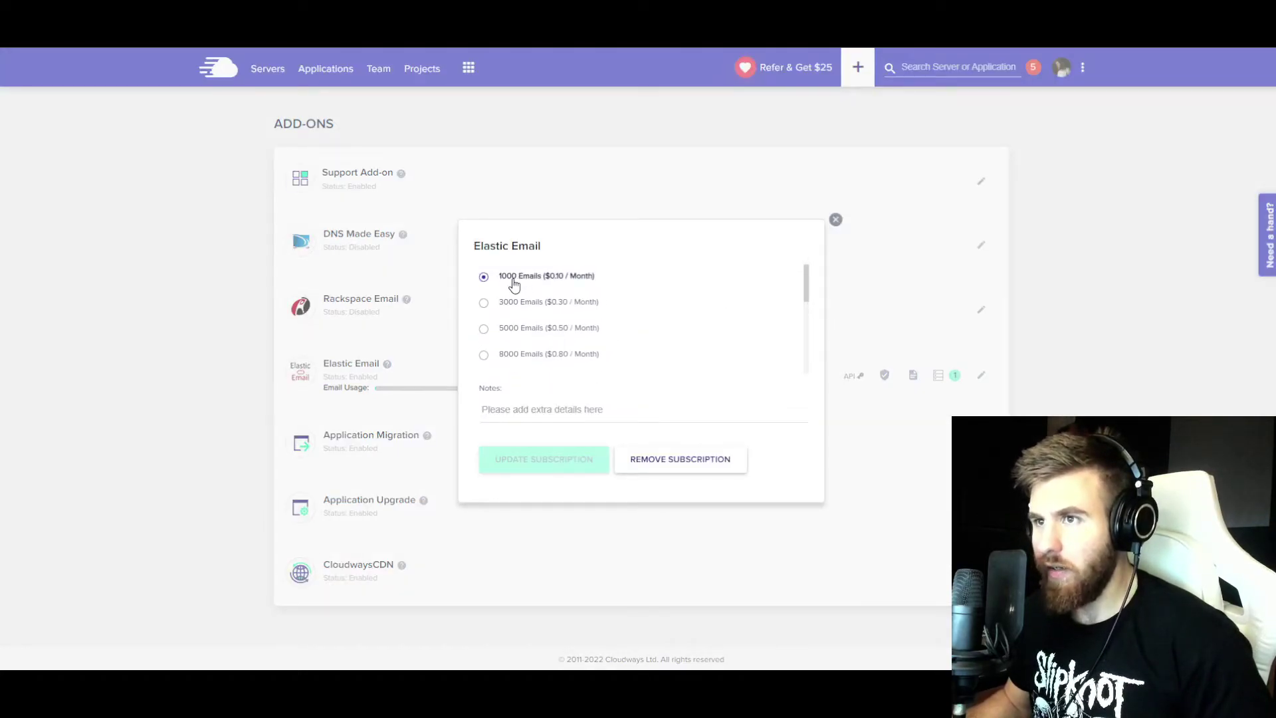
{"action": "mouse_move", "coordinate": [805, 284]}
{"action": "left_mouse_down"}
{"action": "mouse_move", "coordinate": [808, 365]}
{"action": "mouse_move", "coordinate": [806, 280]}
{"action": "left_mouse_up"}
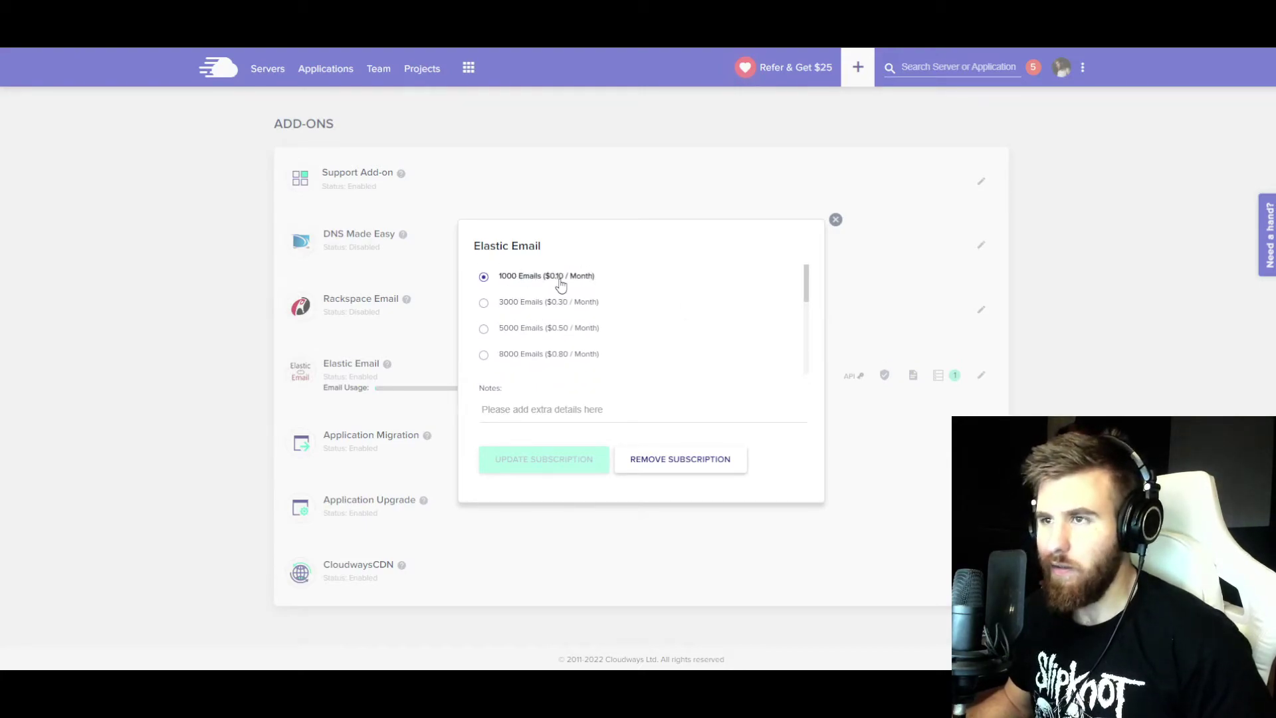
{"action": "mouse_move", "coordinate": [806, 289]}
{"action": "left_mouse_down"}
{"action": "mouse_move", "coordinate": [808, 362]}
{"action": "mouse_move", "coordinate": [810, 292]}
{"action": "left_mouse_up"}
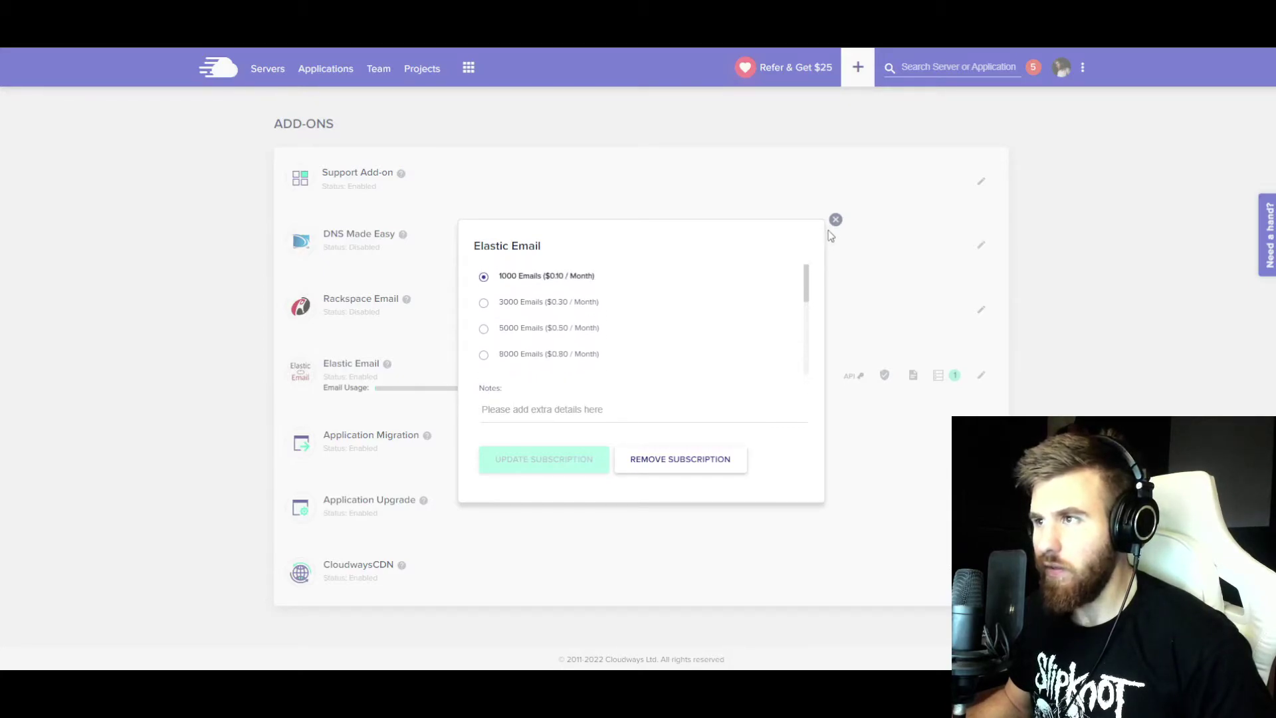
{"action": "left_click", "coordinate": [836, 219]}
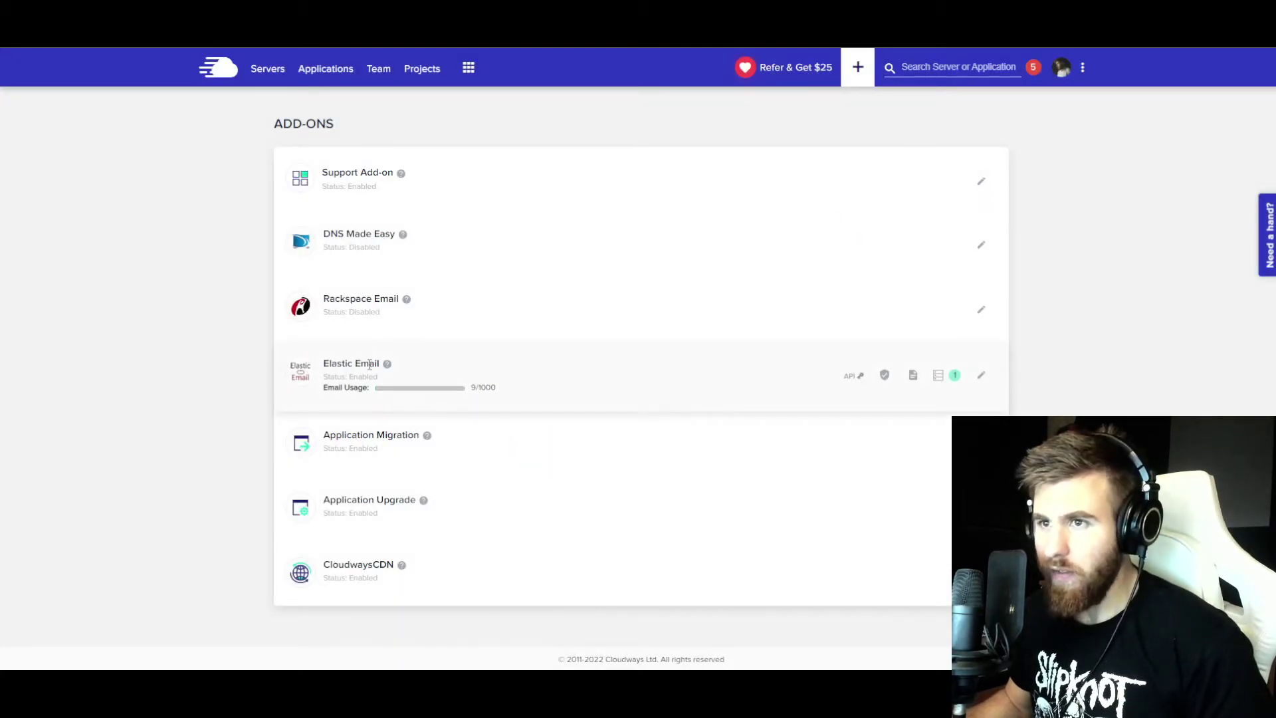
{"action": "left_click", "coordinate": [268, 68]}
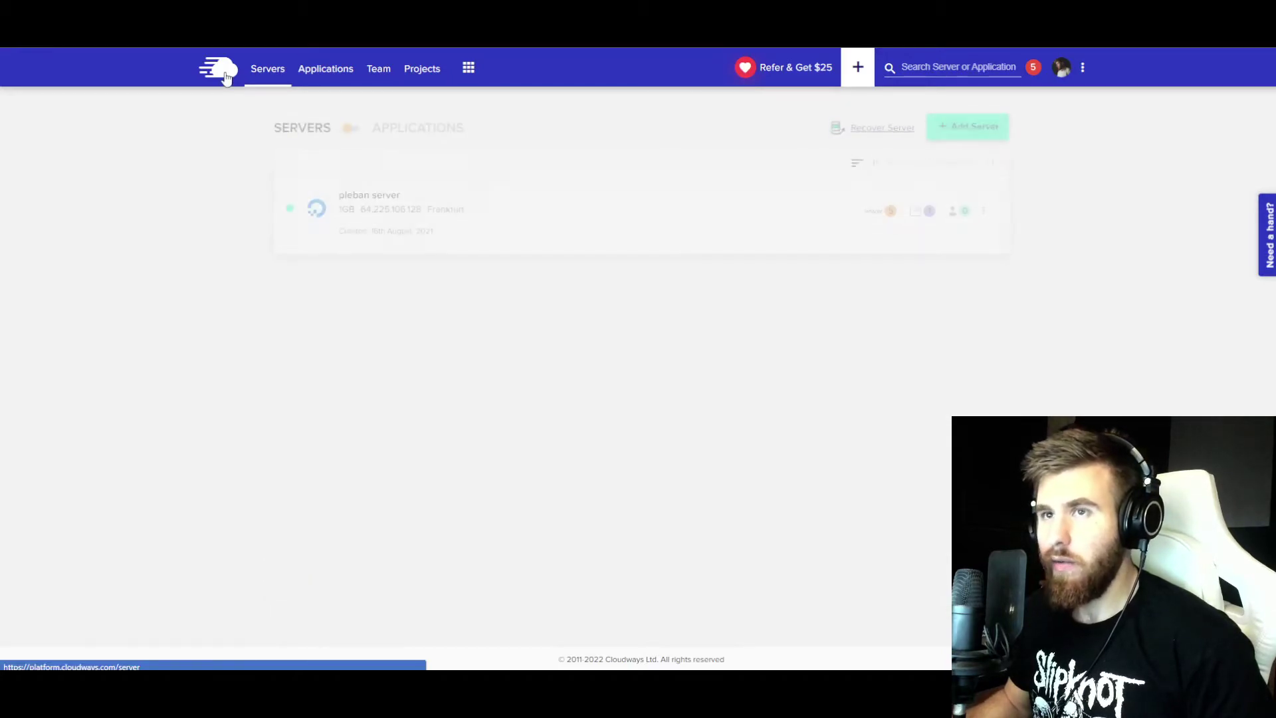
- Choose Elastic Email as the server's SMTP service and send a test email
{"action": "left_click", "coordinate": [368, 194]}
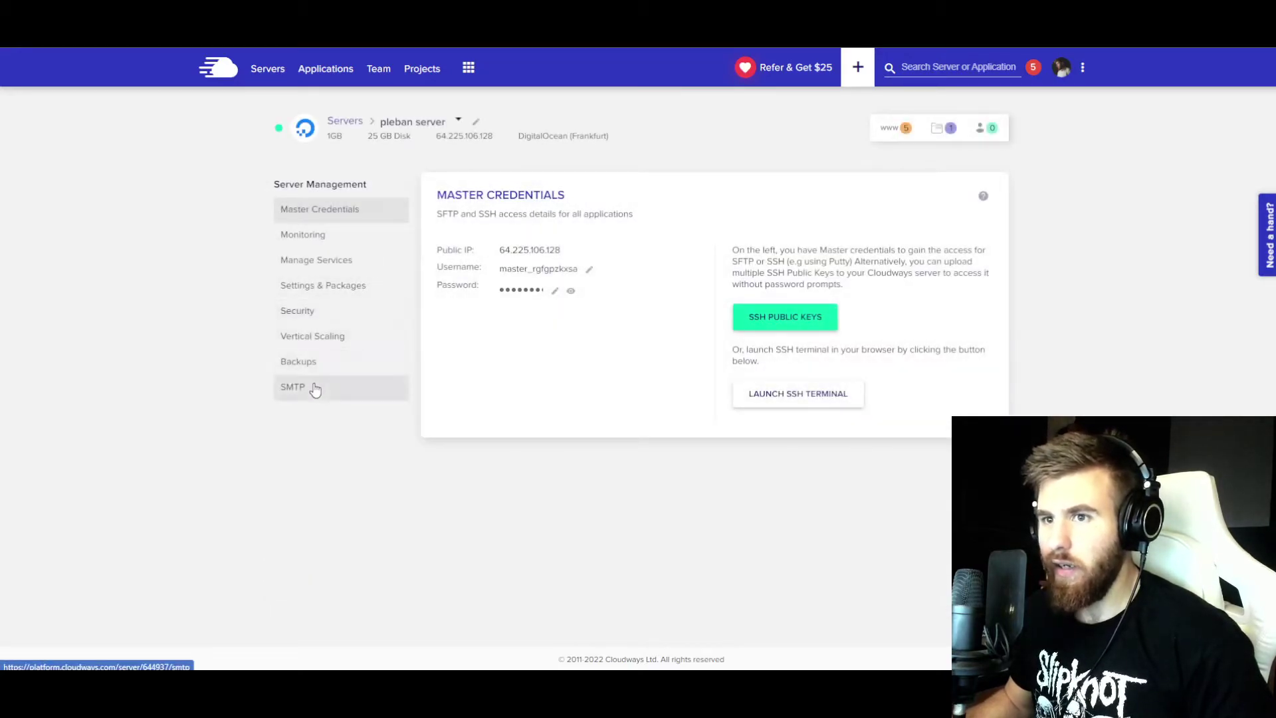
{"action": "left_click", "coordinate": [315, 389]}
{"action": "left_click", "coordinate": [490, 279]}
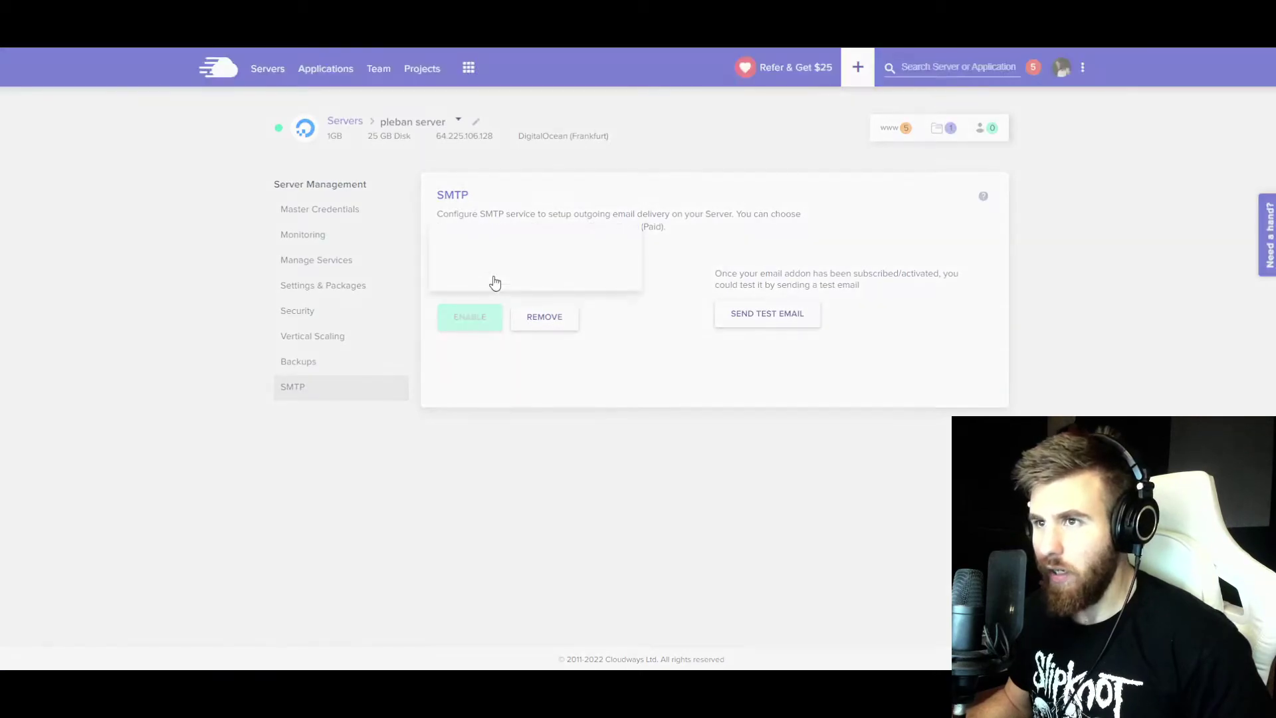
{"action": "left_click", "coordinate": [481, 281]}
{"action": "left_click", "coordinate": [747, 313]}
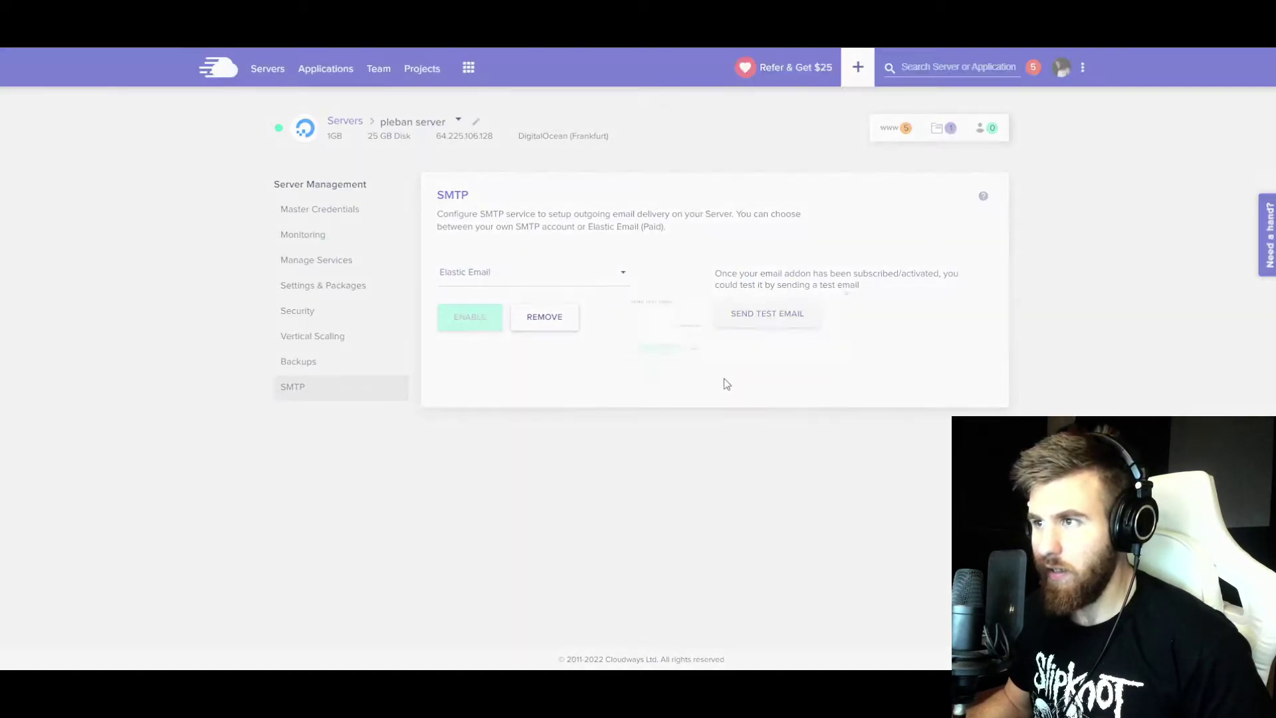
{"action": "left_click", "coordinate": [453, 424]}
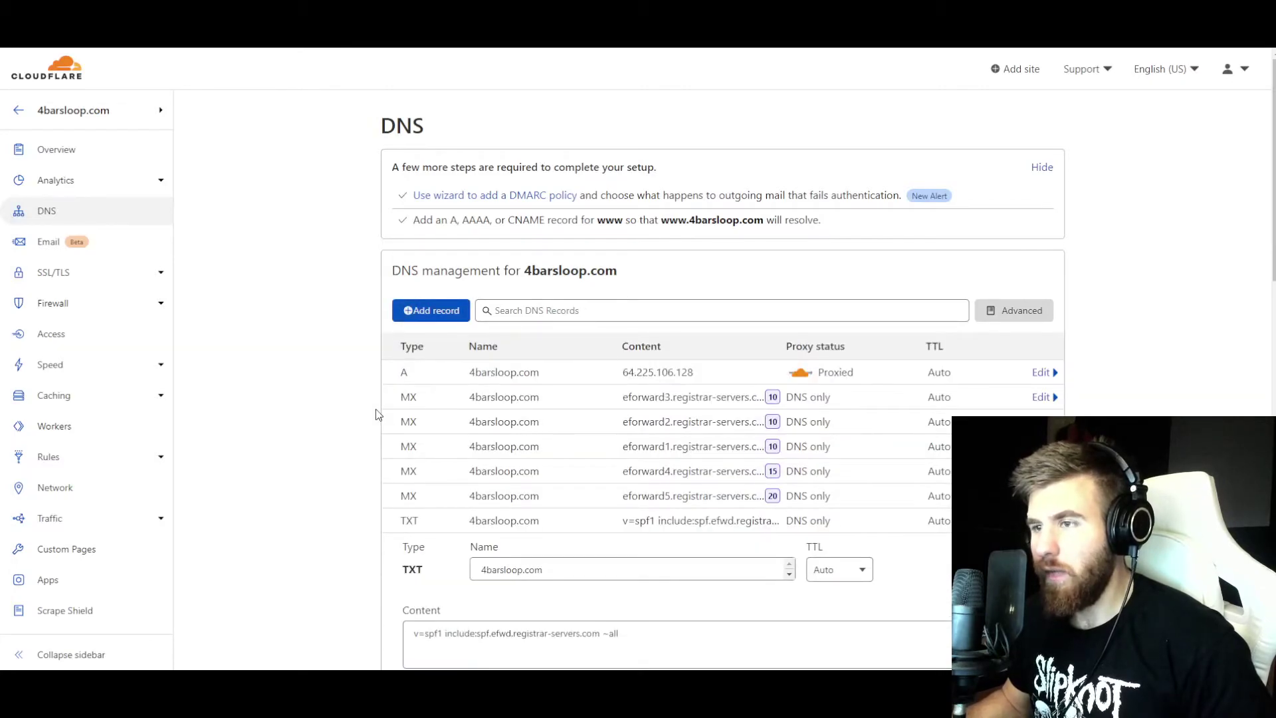
- Add a TXT record named @ containing v=spf1 a mx include:_spf.elasticemail.com ~all
{"action": "scroll", "coordinate": [398, 439], "scroll_direction": "down", "scroll_amount": 1}
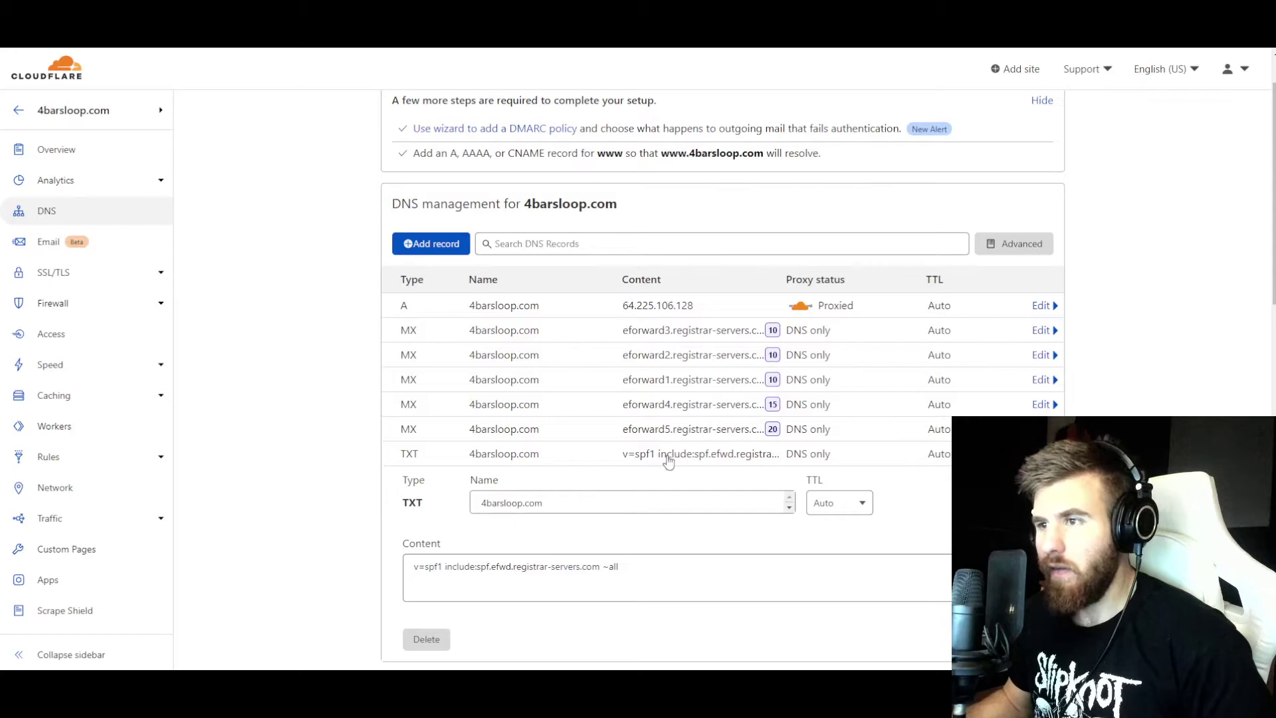
{"action": "scroll", "coordinate": [561, 478], "scroll_direction": "up", "scroll_amount": 1}
{"action": "left_click", "coordinate": [541, 521]}
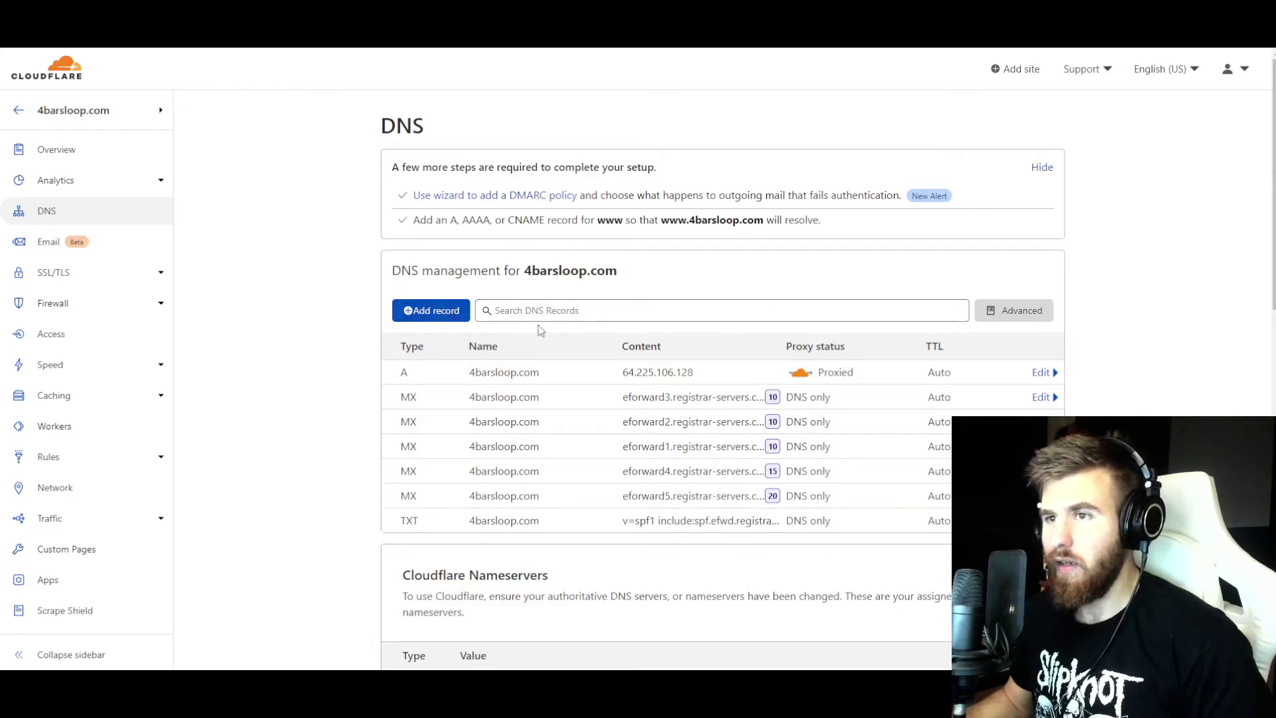
{"action": "left_click", "coordinate": [456, 317]}
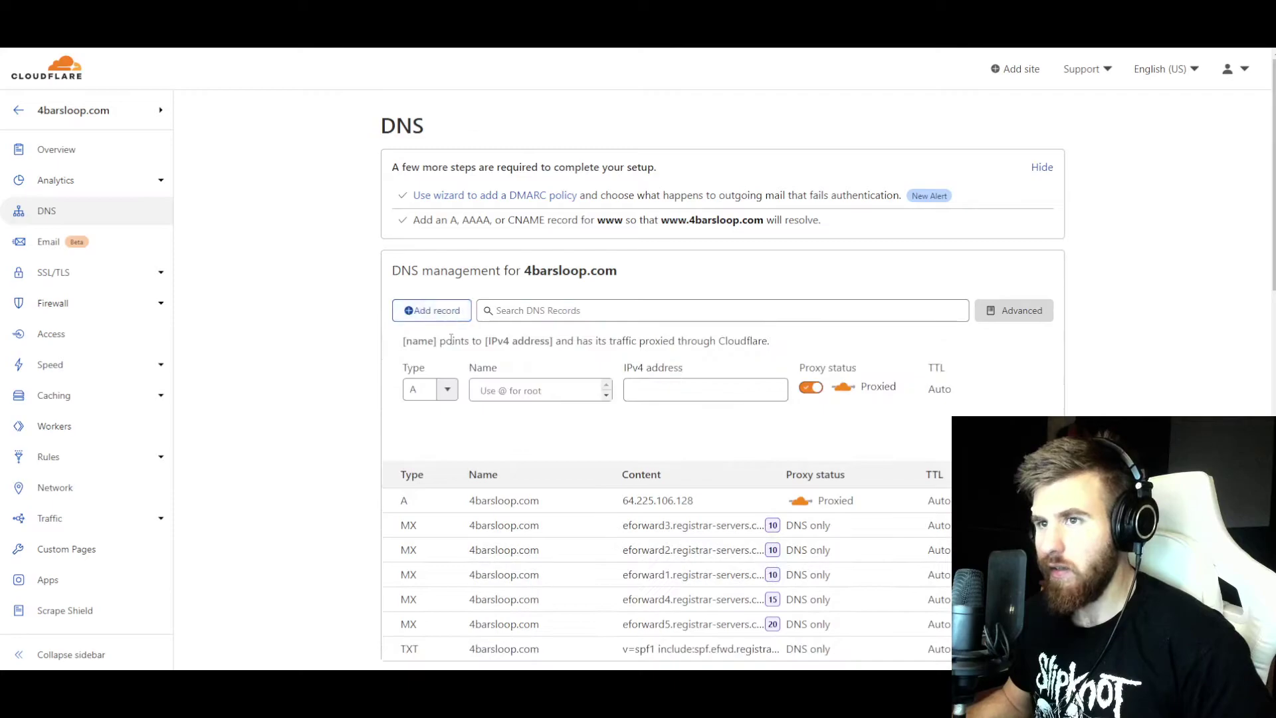
{"action": "left_click", "coordinate": [448, 389]}
{"action": "scroll", "coordinate": [442, 469], "scroll_direction": "down", "scroll_amount": 5}
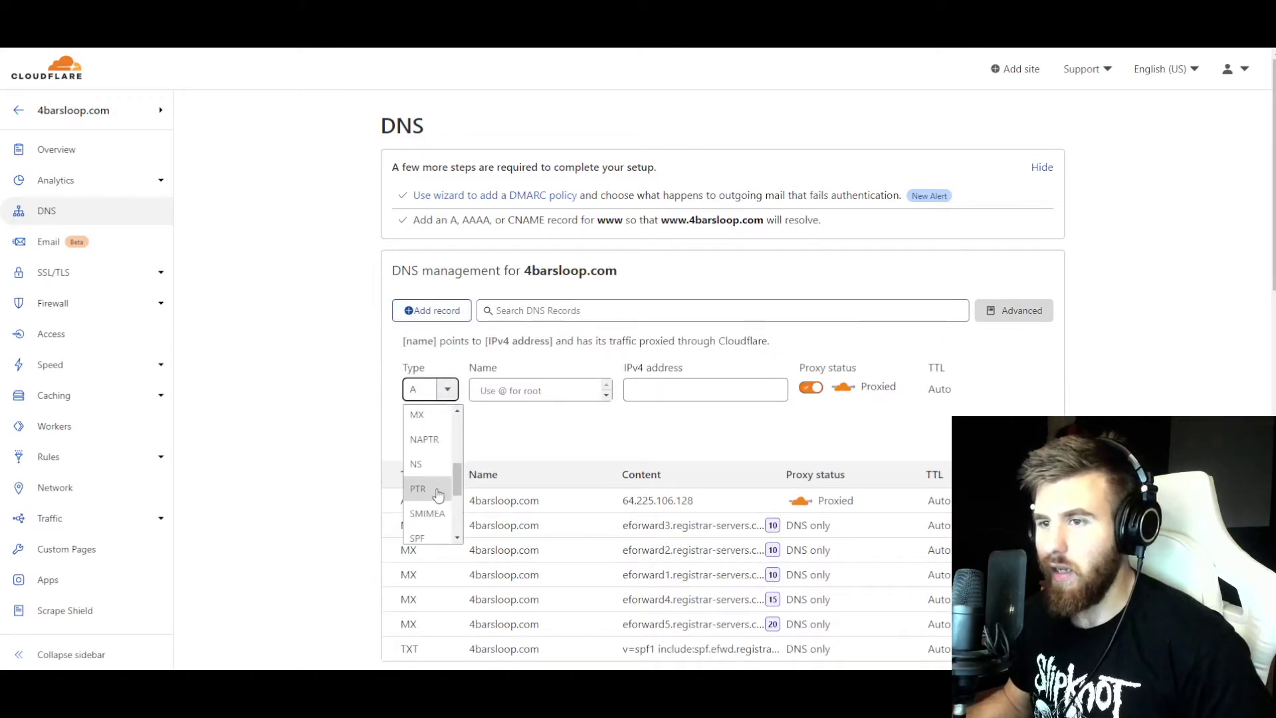
{"action": "left_click", "coordinate": [431, 513]}
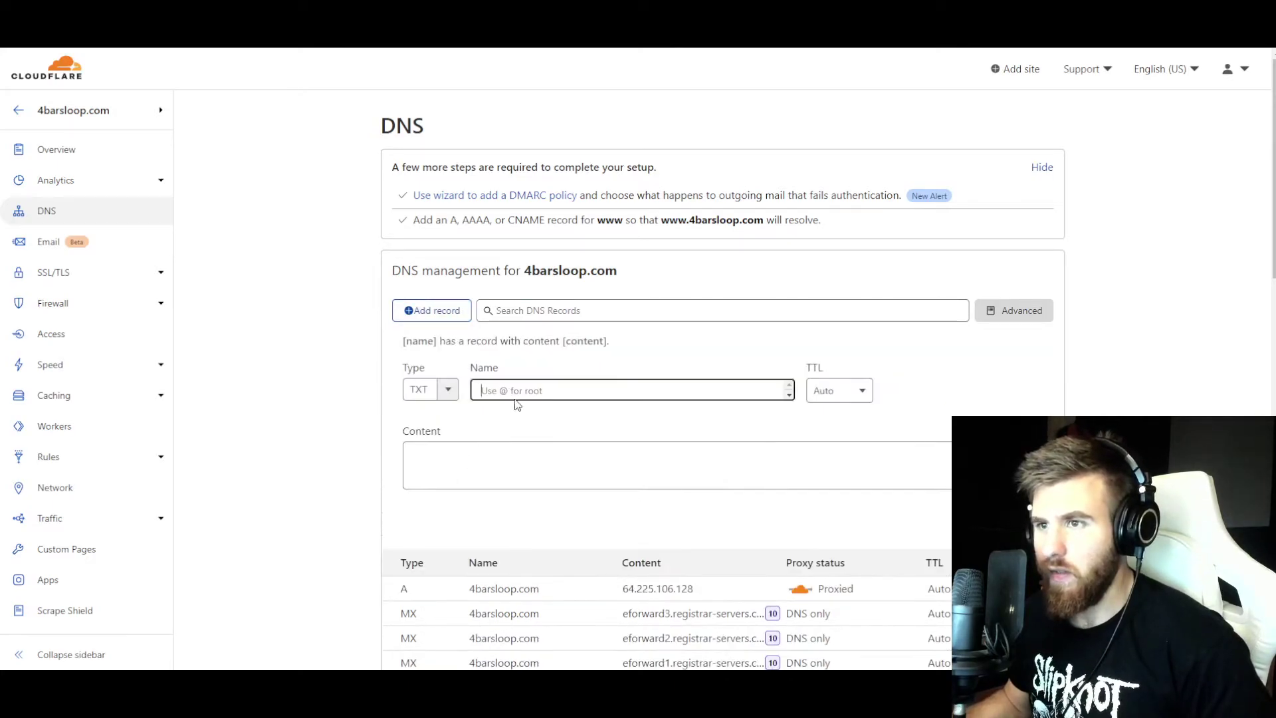
{"action": "type", "text": "@"}
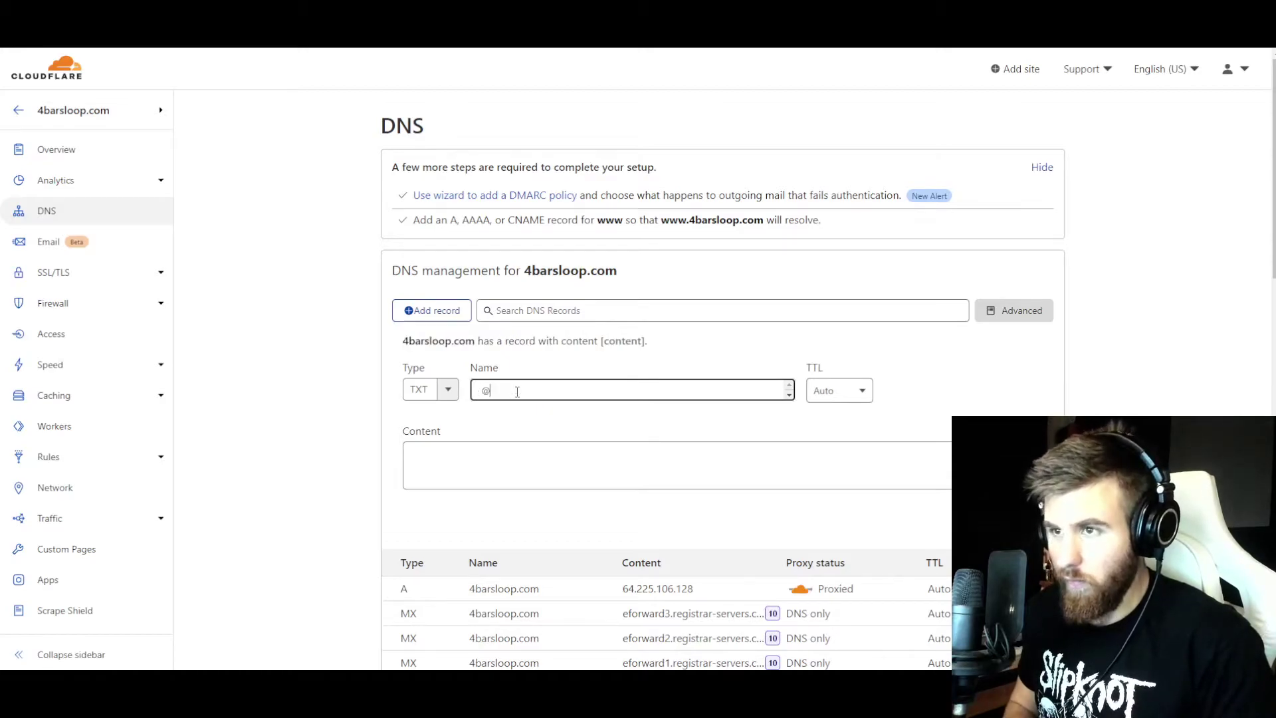
{"action": "left_click", "coordinate": [494, 453]}
{"action": "type", "text": "v=spf1 a mx include:_spf.elasticemail.com ~all"}
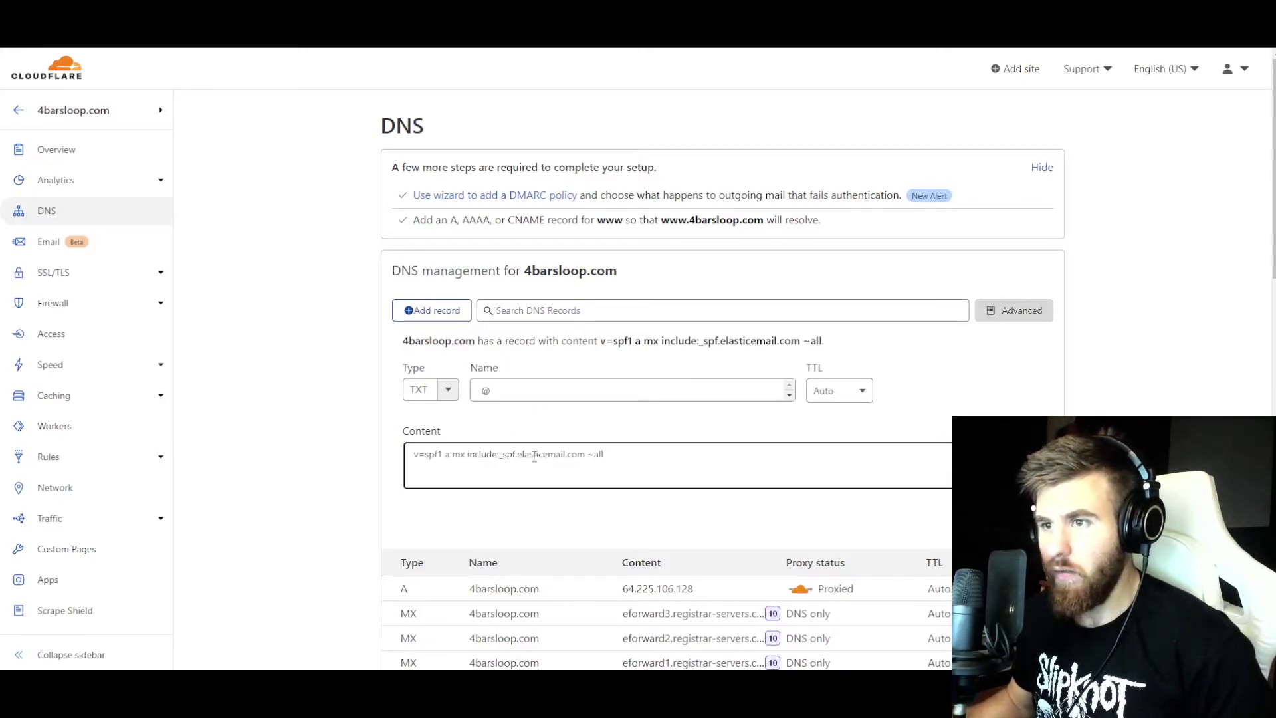
{"action": "left_click", "coordinate": [1027, 515]}
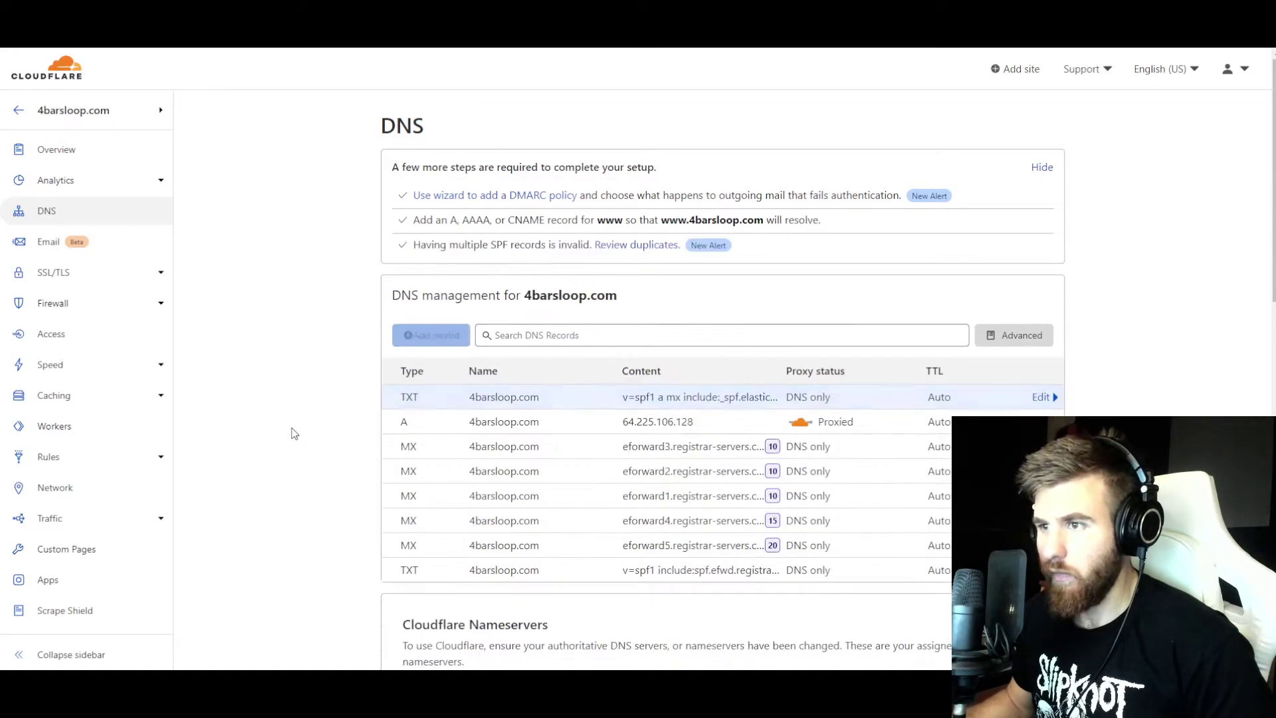
{"action": "left_click", "coordinate": [423, 340]}
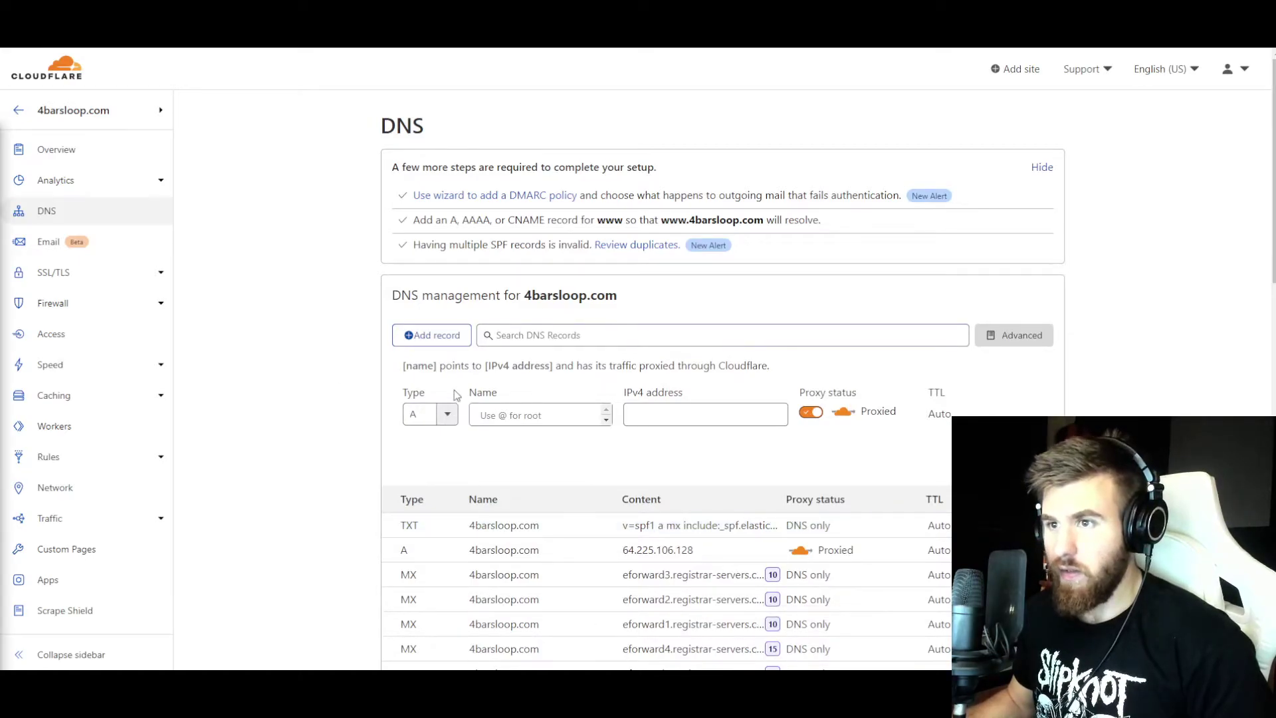
- Add an api._domainkey TXT record holding the Elastic Email DKIM key
{"action": "left_click", "coordinate": [428, 414]}
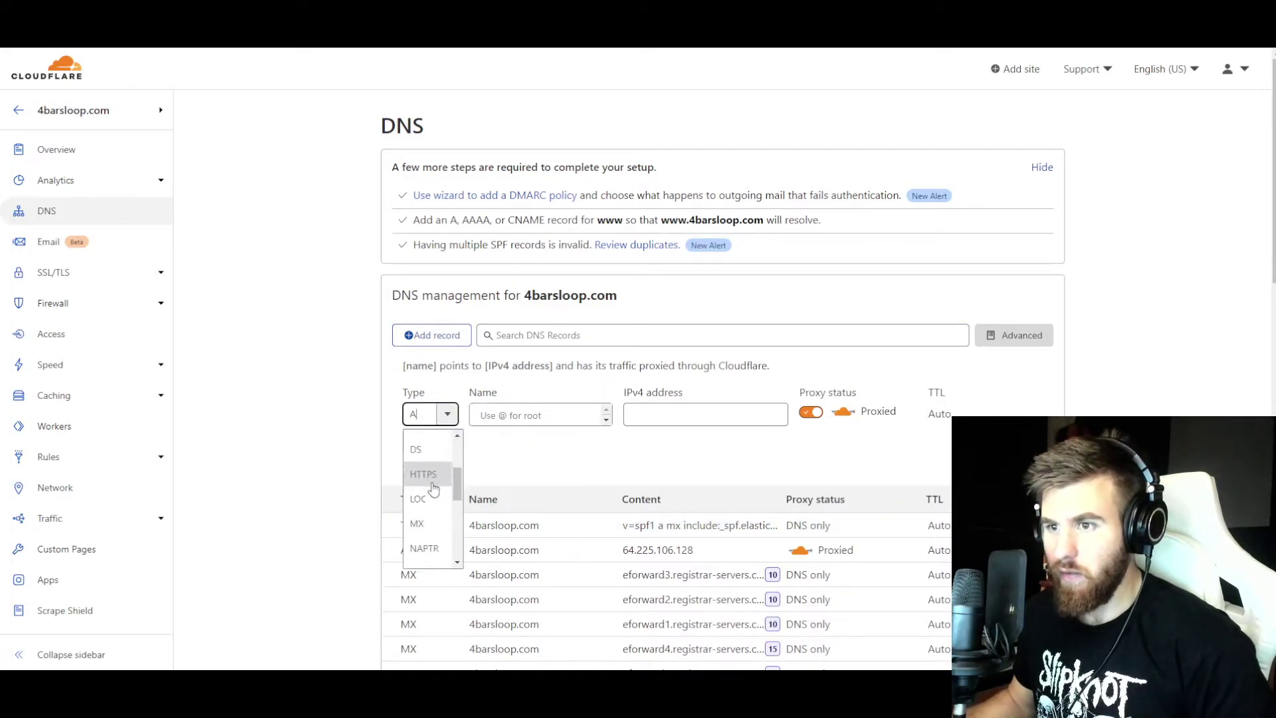
{"action": "scroll", "coordinate": [433, 488], "scroll_direction": "down", "scroll_amount": 5}
{"action": "left_click", "coordinate": [425, 547]}
{"action": "type", "text": "api._domainkey"}
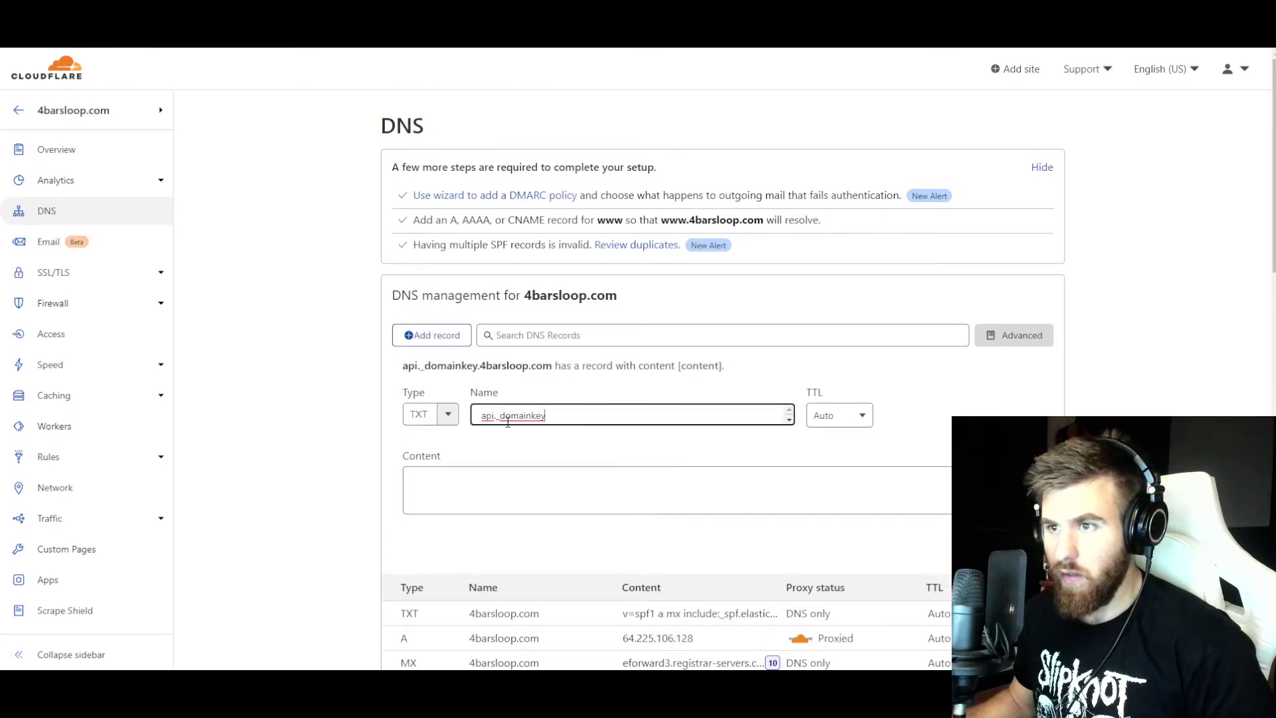
{"action": "left_click", "coordinate": [441, 492]}
{"action": "type", "text": "k=rsa;t=s;p=MIGfMA0GCSqGSIb3DQEBAQUAA4GNADCBiQKBgQCbmGbQMzYeMvxwtNQoXN0waGYaciuKx8mtMh5czguT4EZlJXuCt6V+l56mmt3t68FEX5JJ0q4ijG71BGoFRkl87uJi7LrQt1ZZmZCvrEll0YO4mp8sDLXC8g1aUAoi8TJgxq2MJqCaMyj5kAm3Fdy2tzftPCV/lbdiJqmBnWKjtwIDAQAB"}
{"action": "left_click", "coordinate": [1029, 576]}
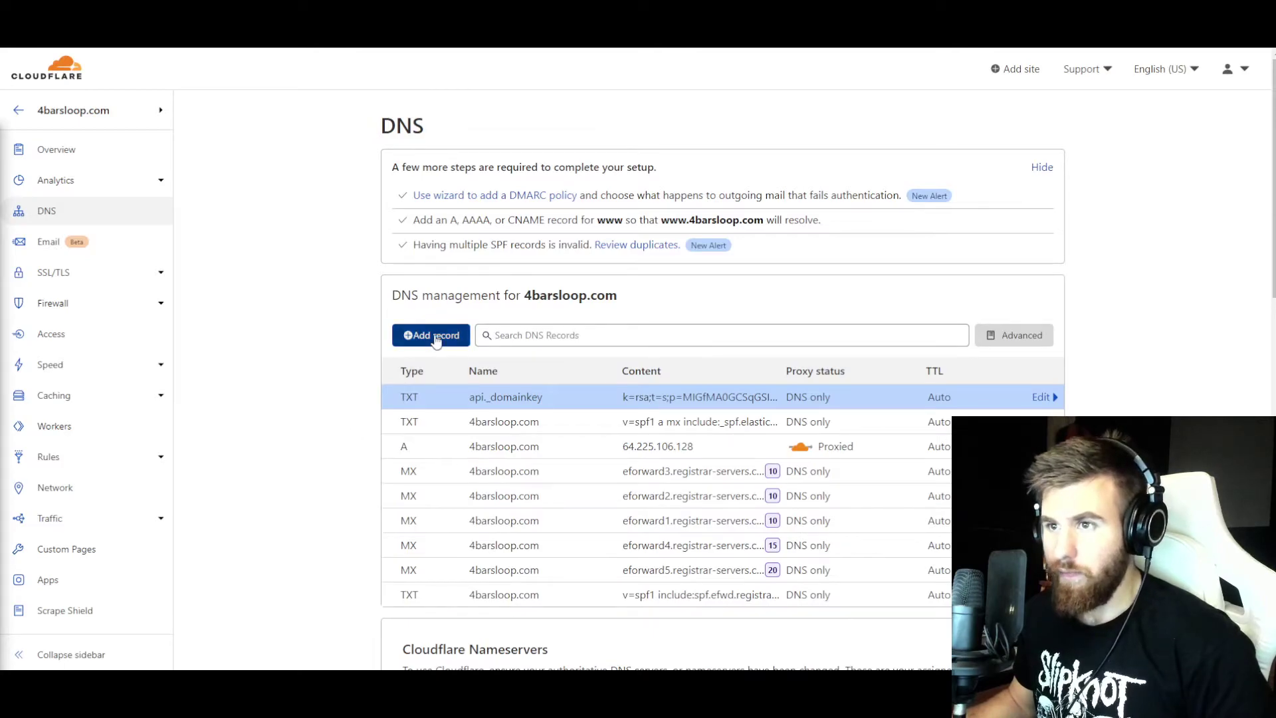
- Add a _dmarc TXT record holding the DMARC policy value
{"action": "left_click", "coordinate": [433, 335]}
{"action": "left_click", "coordinate": [430, 414]}
{"action": "scroll", "coordinate": [430, 498], "scroll_direction": "down", "scroll_amount": 3}
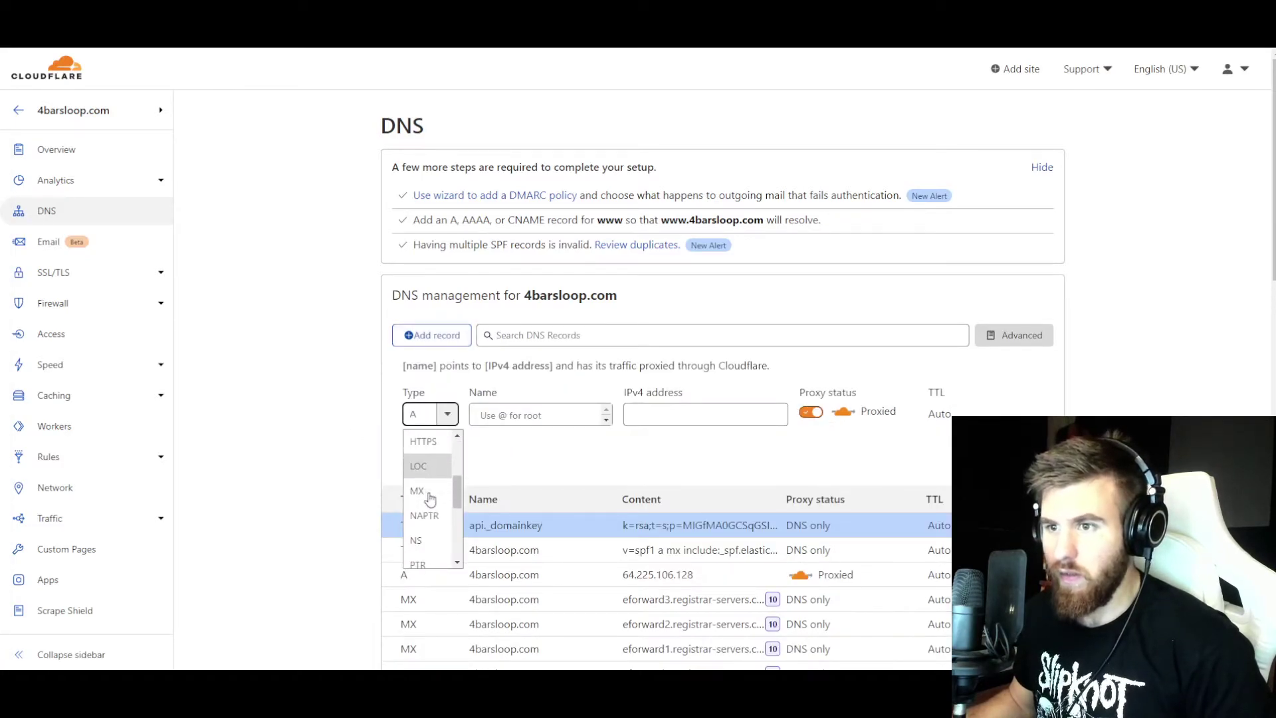
{"action": "scroll", "coordinate": [430, 499], "scroll_direction": "down", "scroll_amount": 3}
{"action": "left_click", "coordinate": [429, 531]}
{"action": "left_click", "coordinate": [513, 417]}
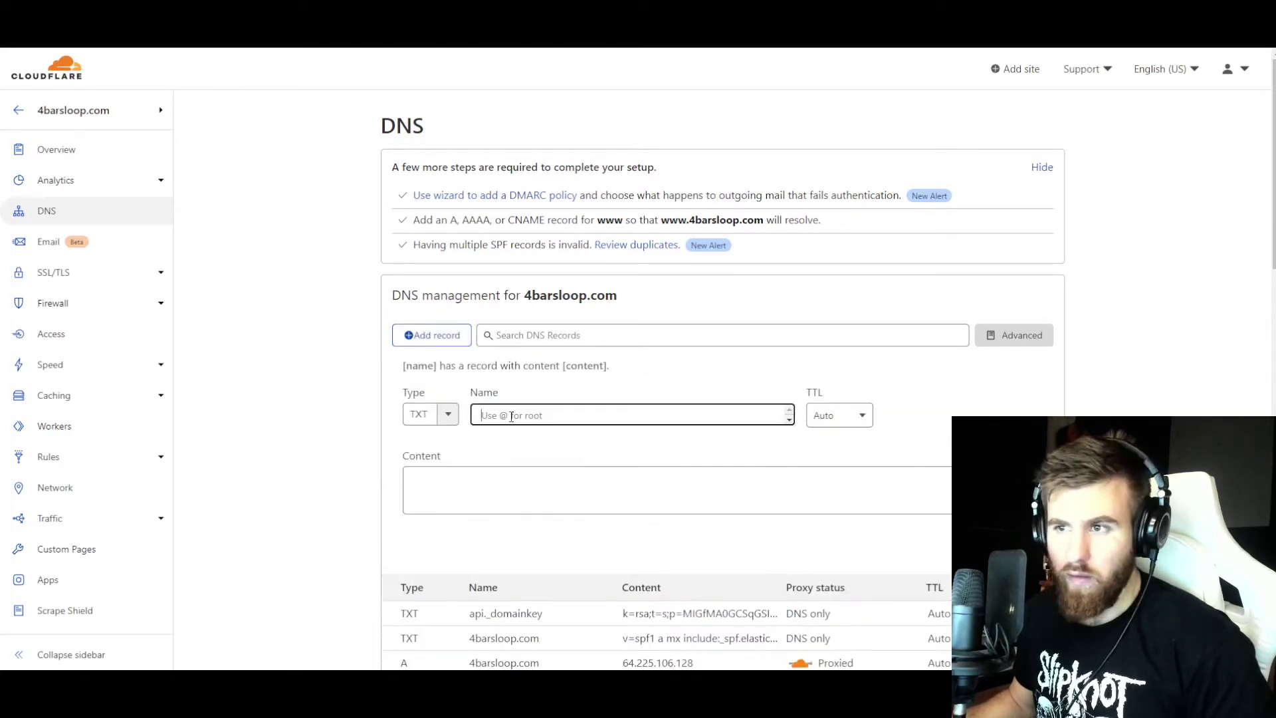
{"action": "type", "text": "_dmarc"}
{"action": "left_click", "coordinate": [452, 491]}
{"action": "type", "text": "v=DMARC1;p=none;pct=100;aspf=r;adkim=r"}
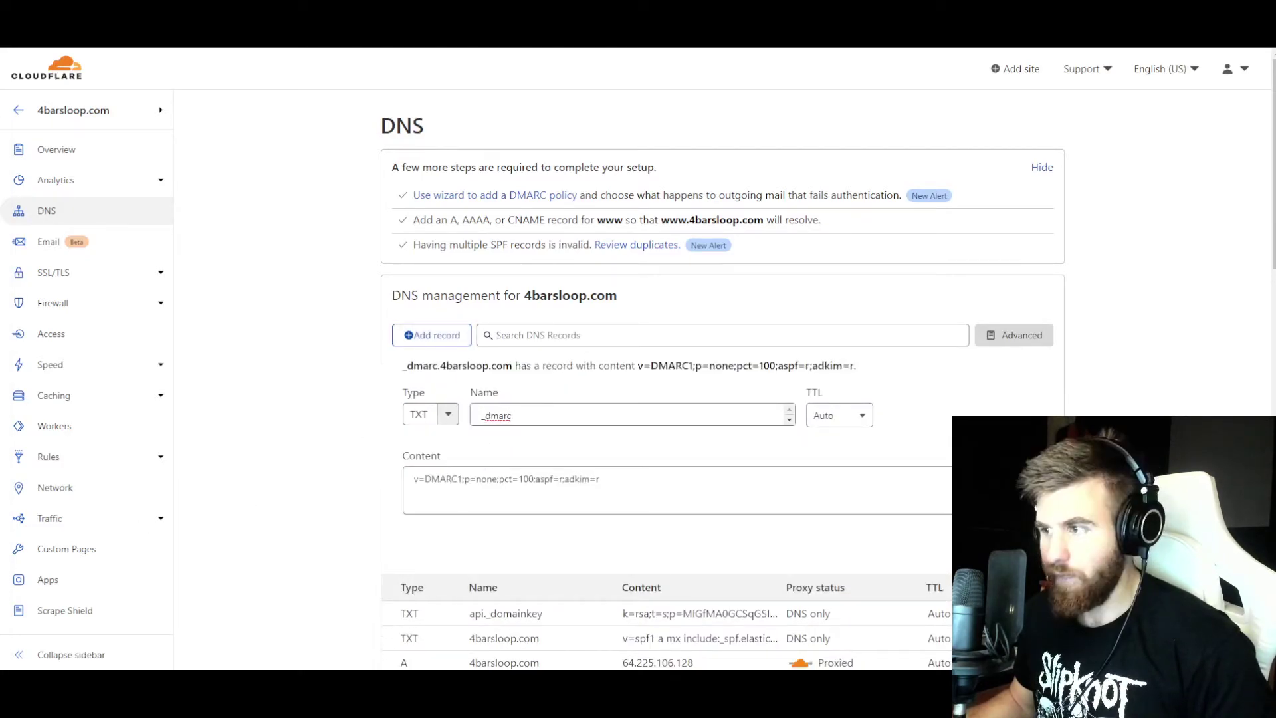
{"action": "left_click", "coordinate": [435, 334]}
- Add a proxied tracking CNAME pointing to api.elasticemail.com
{"action": "left_click", "coordinate": [447, 387]}
{"action": "scroll", "coordinate": [427, 472], "scroll_direction": "down", "scroll_amount": 2}
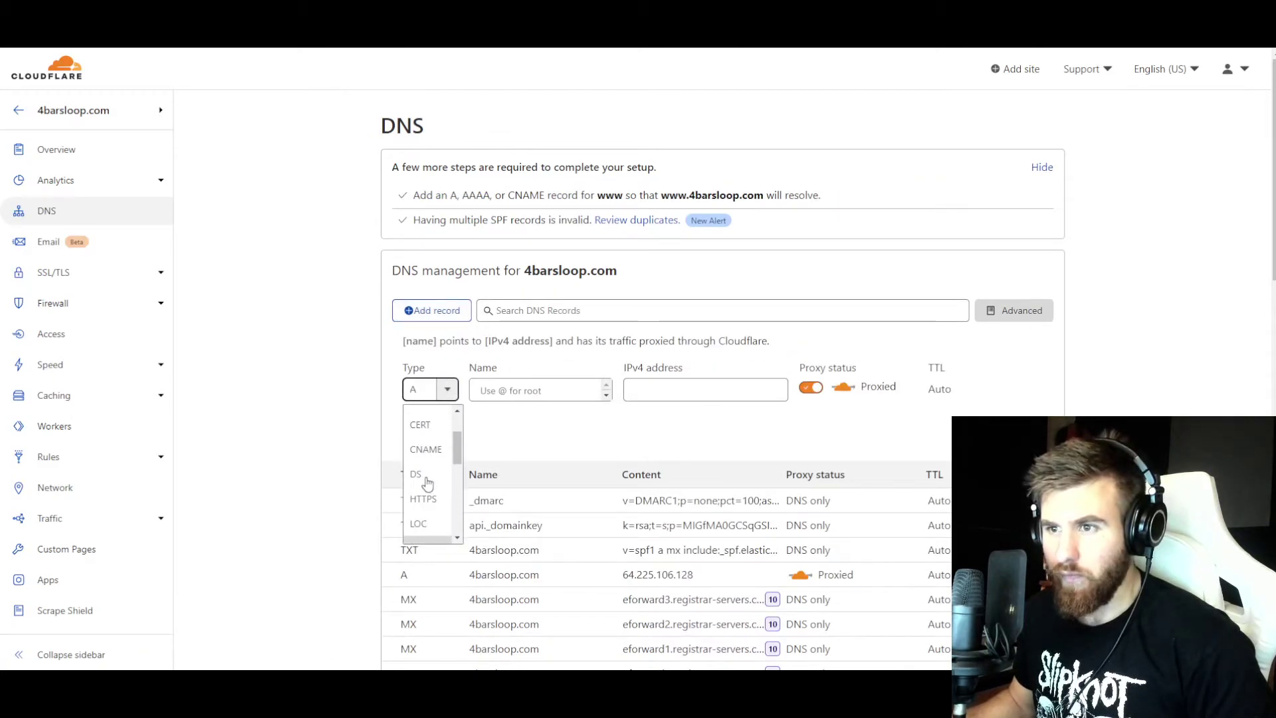
{"action": "left_click", "coordinate": [425, 449]}
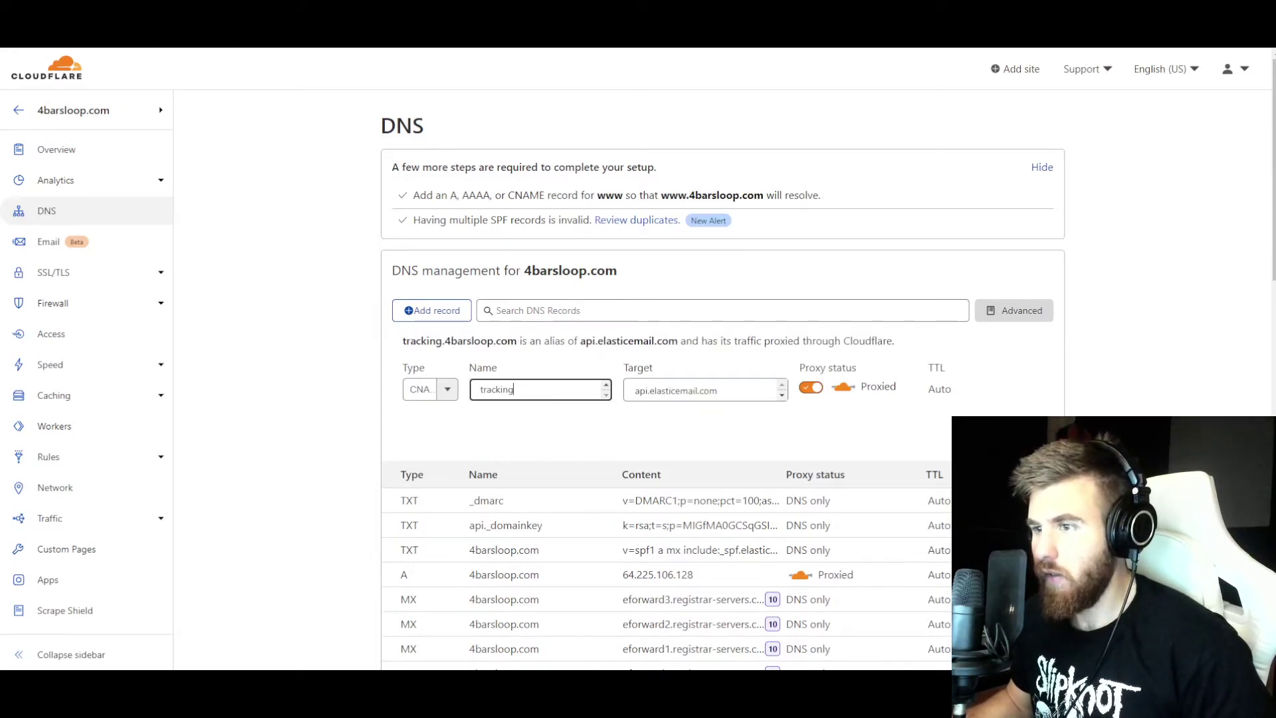
{"action": "key", "text": "Return"}
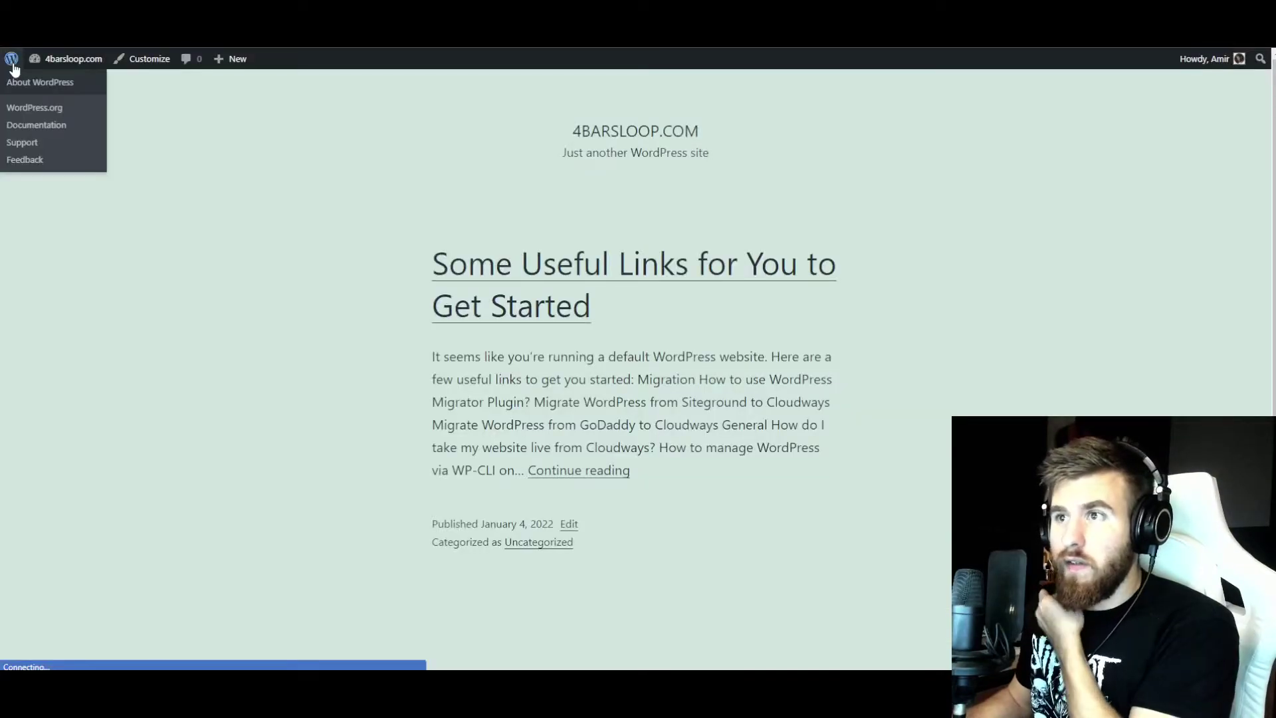
{"action": "left_click", "coordinate": [16, 80]}
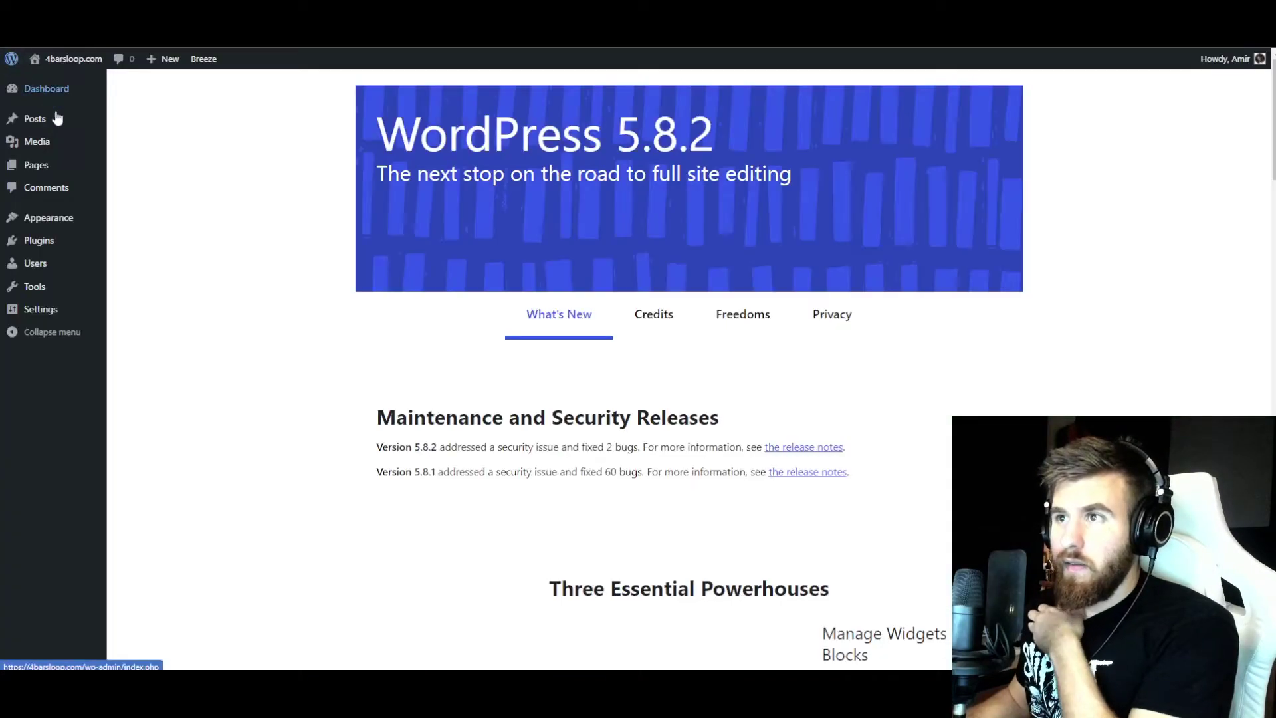
- Find WP Mail SMTP with the plugin search 'smt', then install and activate it
{"action": "mouse_move", "coordinate": [51, 252]}
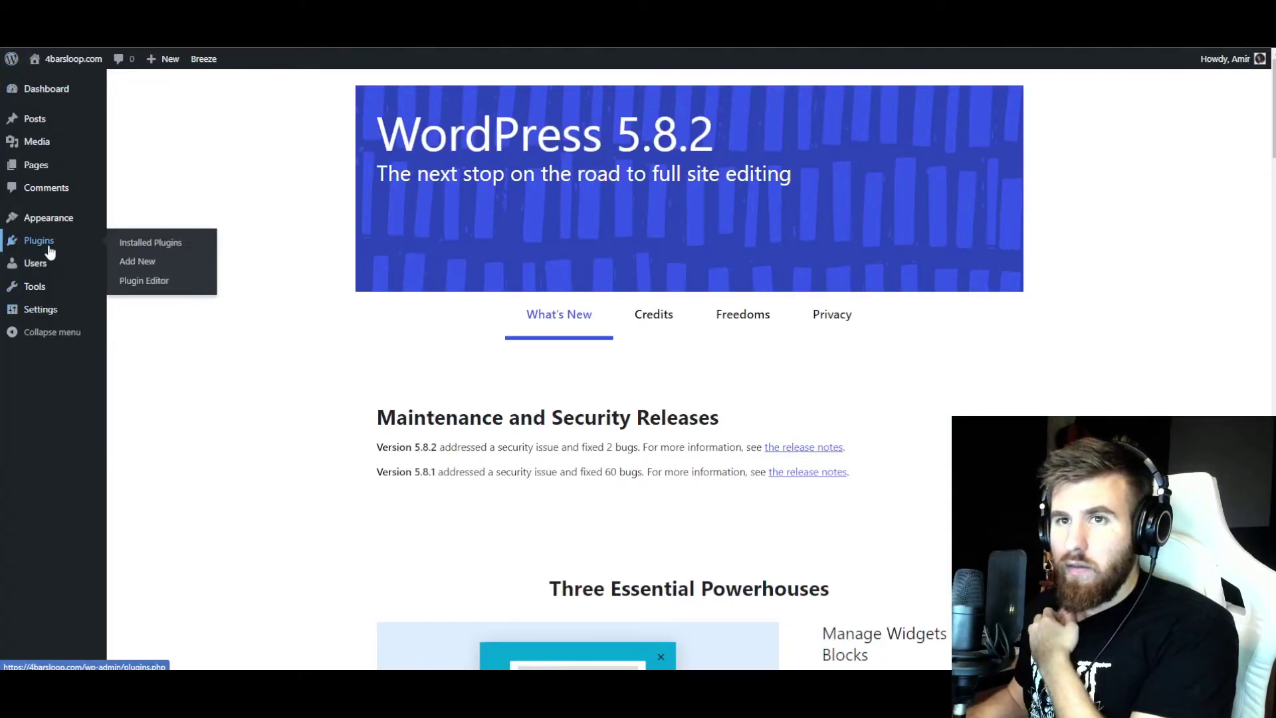
{"action": "left_click", "coordinate": [49, 251]}
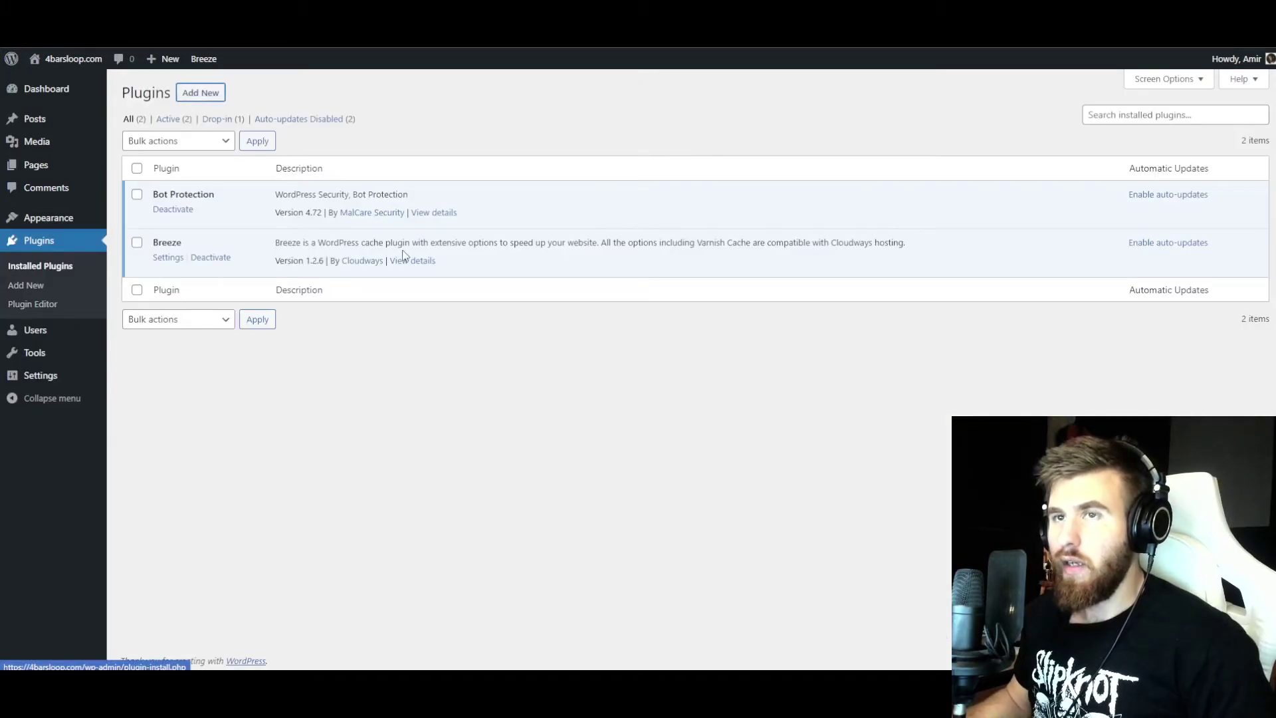
{"action": "left_click", "coordinate": [1093, 126]}
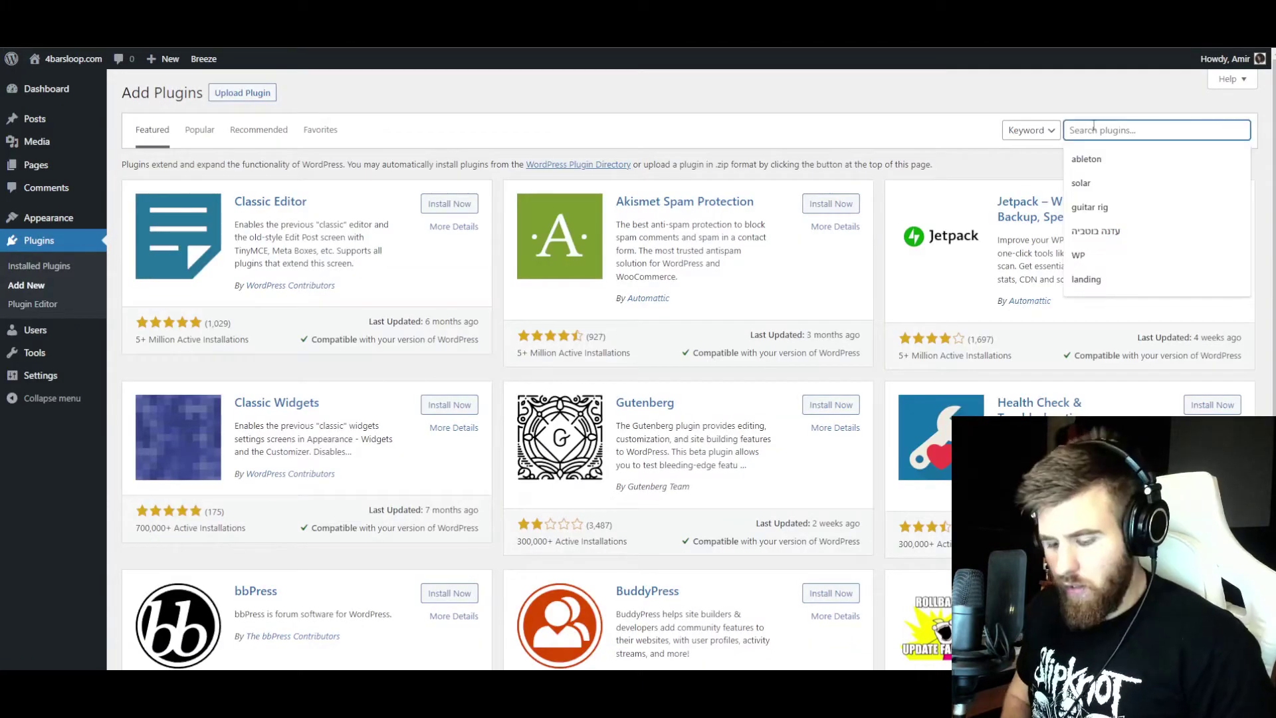
{"action": "type", "text": "smtp"}
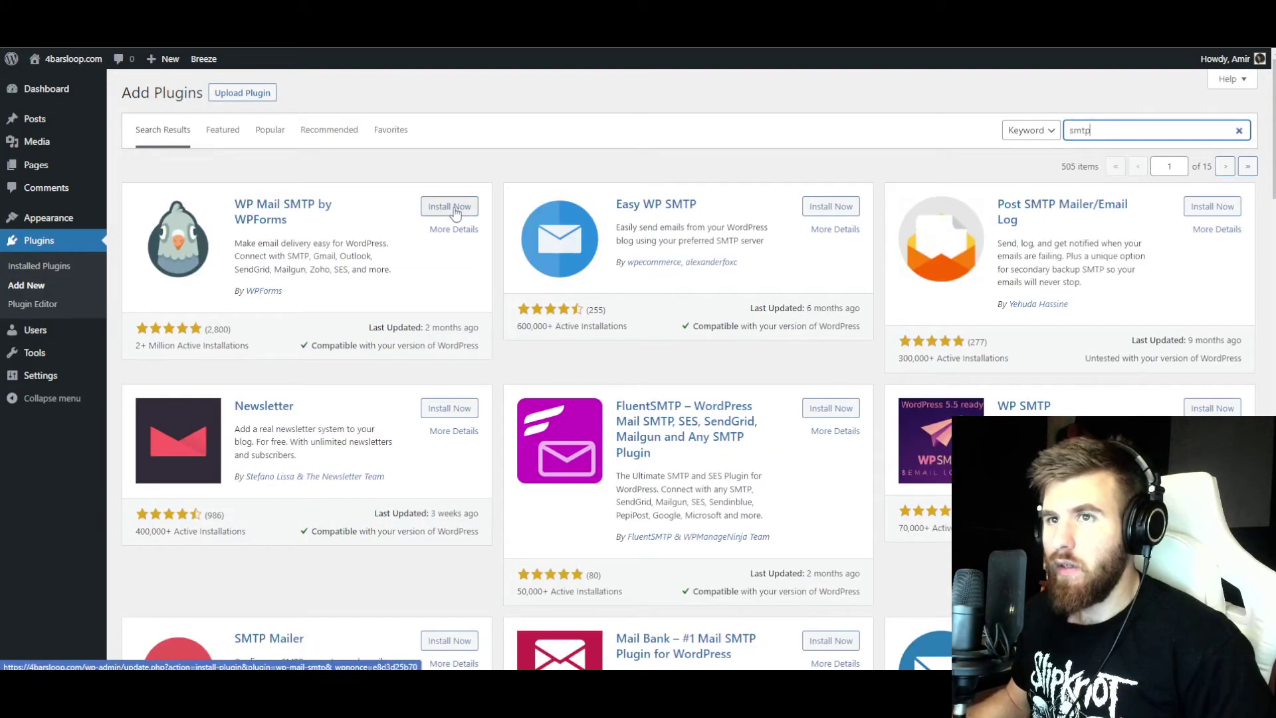
{"action": "left_click", "coordinate": [448, 206]}
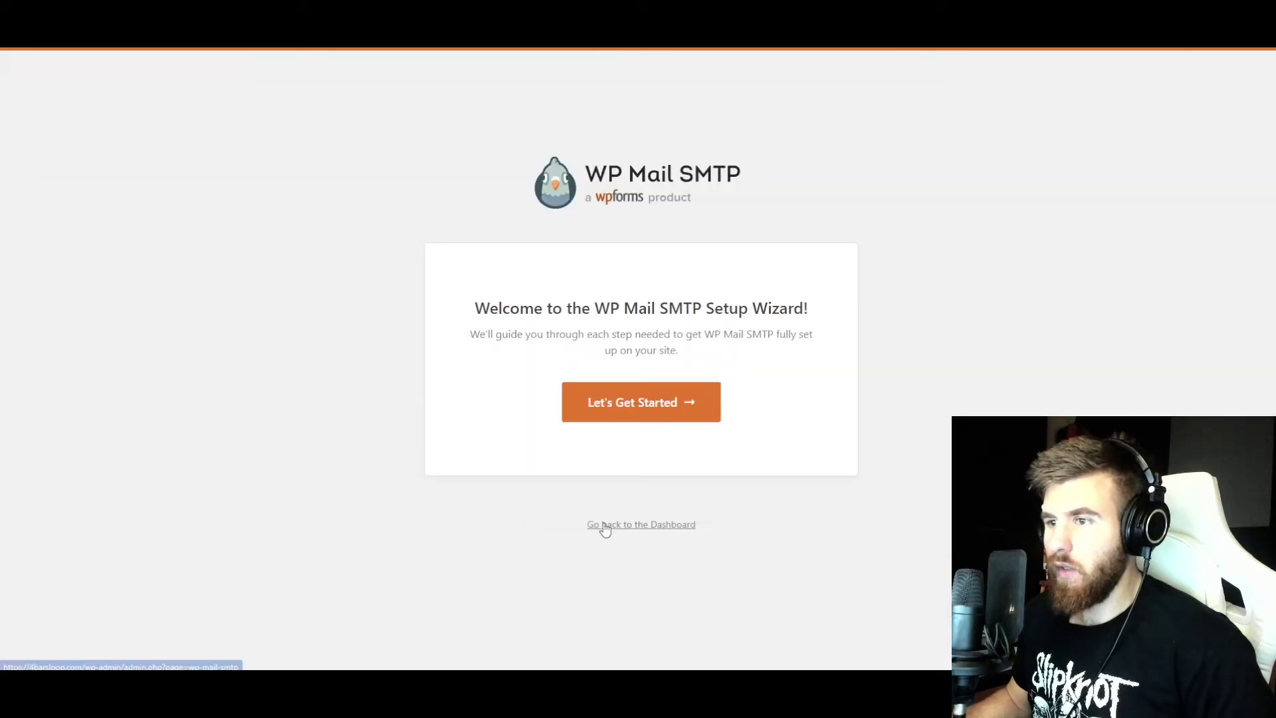
{"action": "left_click", "coordinate": [601, 524]}
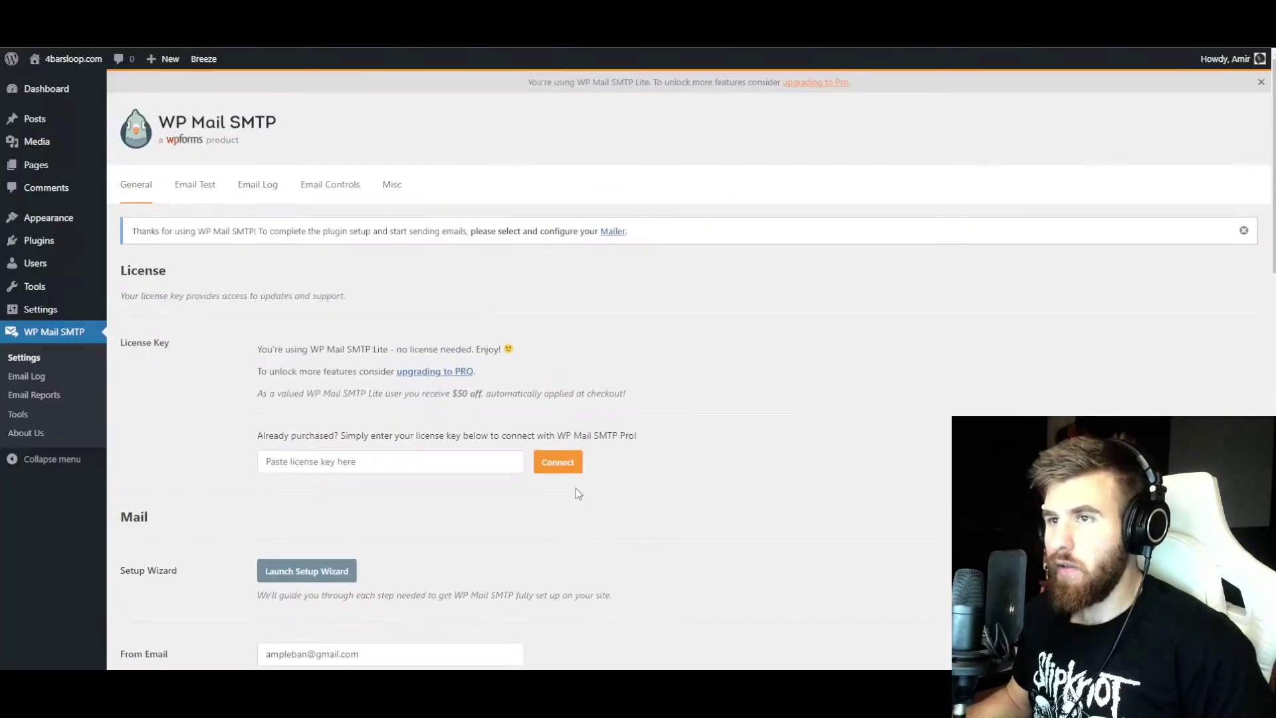
- Choose the Other SMTP mailer with host smtp.elasticemail.com and TLS encryption
{"action": "scroll", "coordinate": [405, 394], "scroll_direction": "down", "scroll_amount": 6}
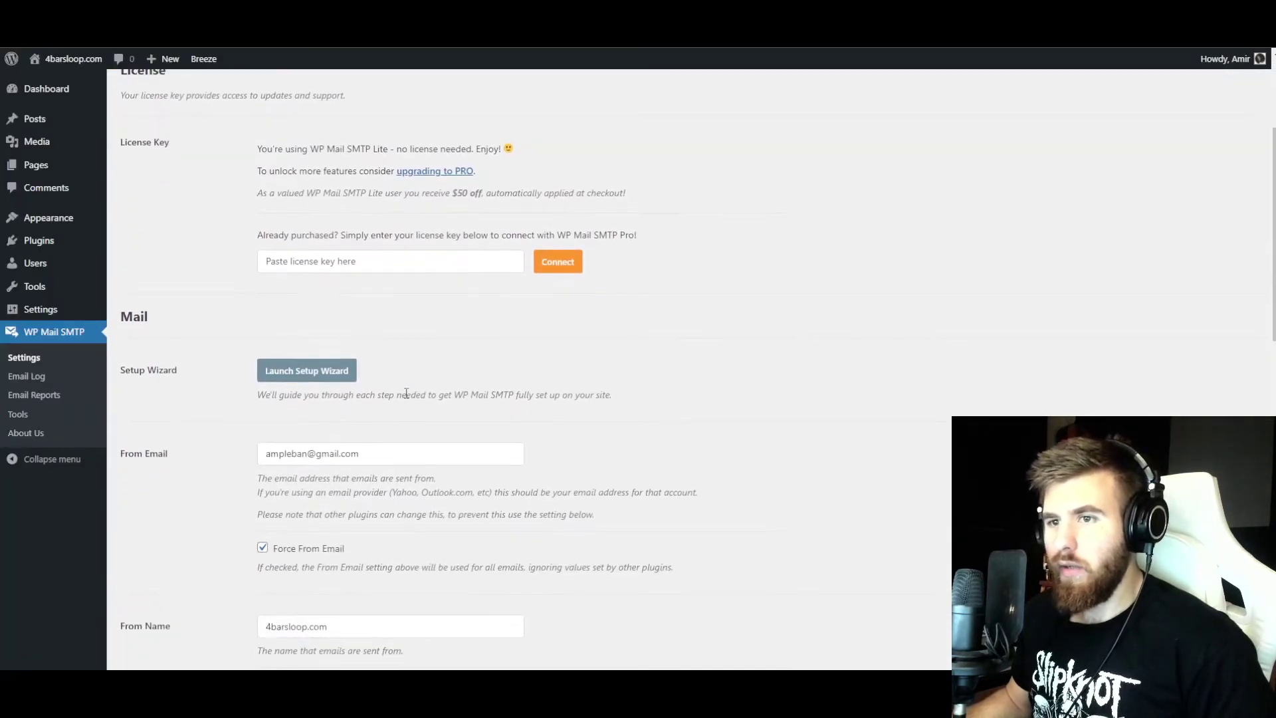
{"action": "scroll", "coordinate": [405, 397], "scroll_direction": "down", "scroll_amount": 7}
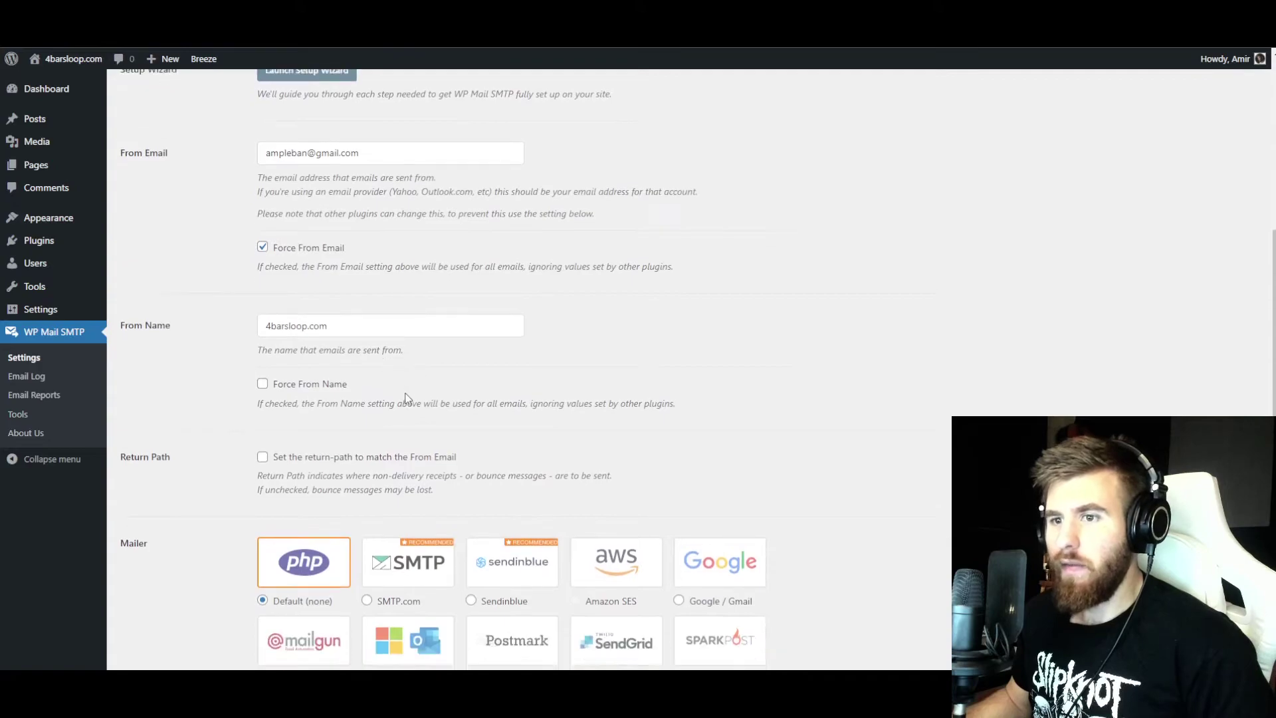
{"action": "left_click", "coordinate": [369, 392]}
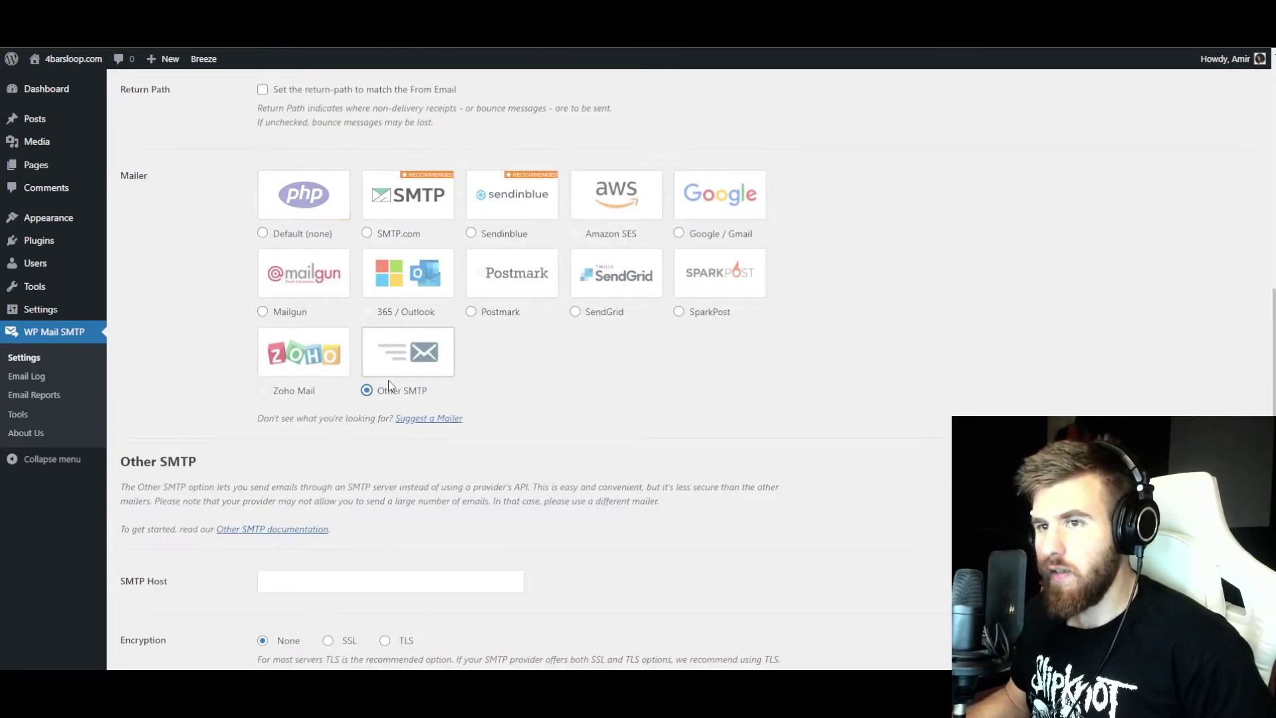
{"action": "scroll", "coordinate": [386, 436], "scroll_direction": "down", "scroll_amount": 2}
{"action": "scroll", "coordinate": [385, 436], "scroll_direction": "down", "scroll_amount": 2}
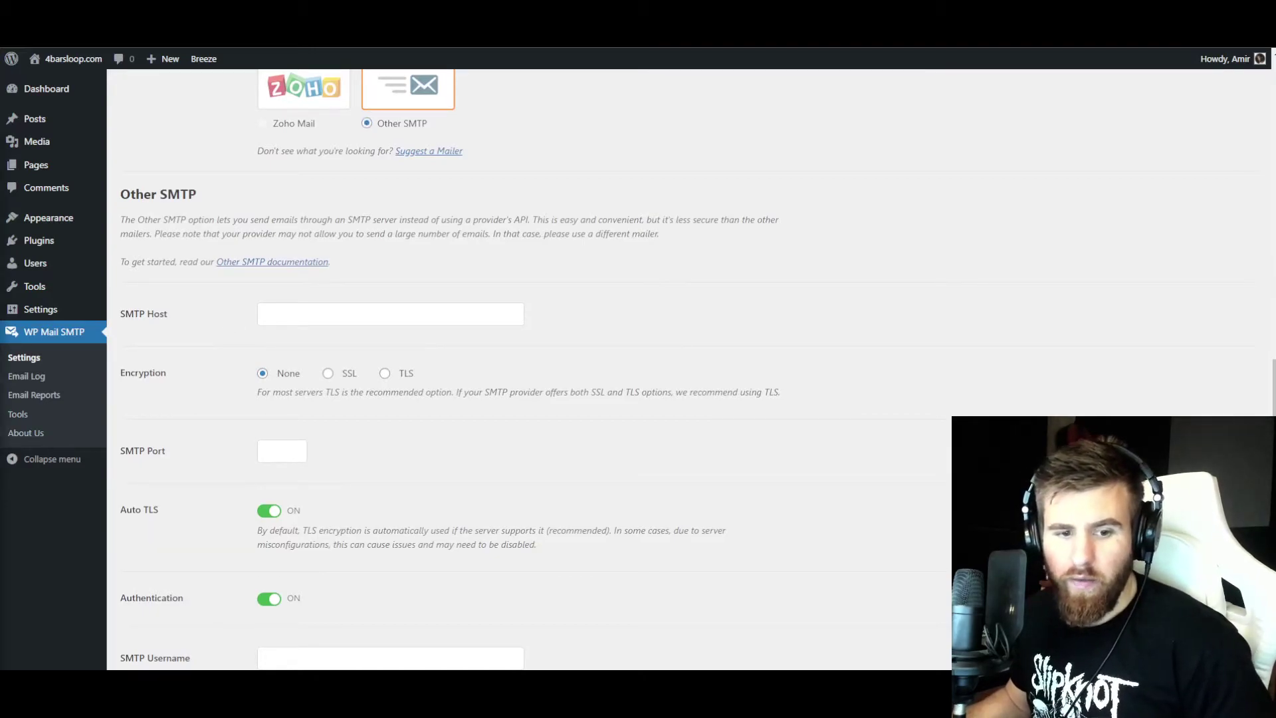
{"action": "left_click", "coordinate": [308, 315]}
{"action": "type", "text": "smtp.elasticemail.com"}
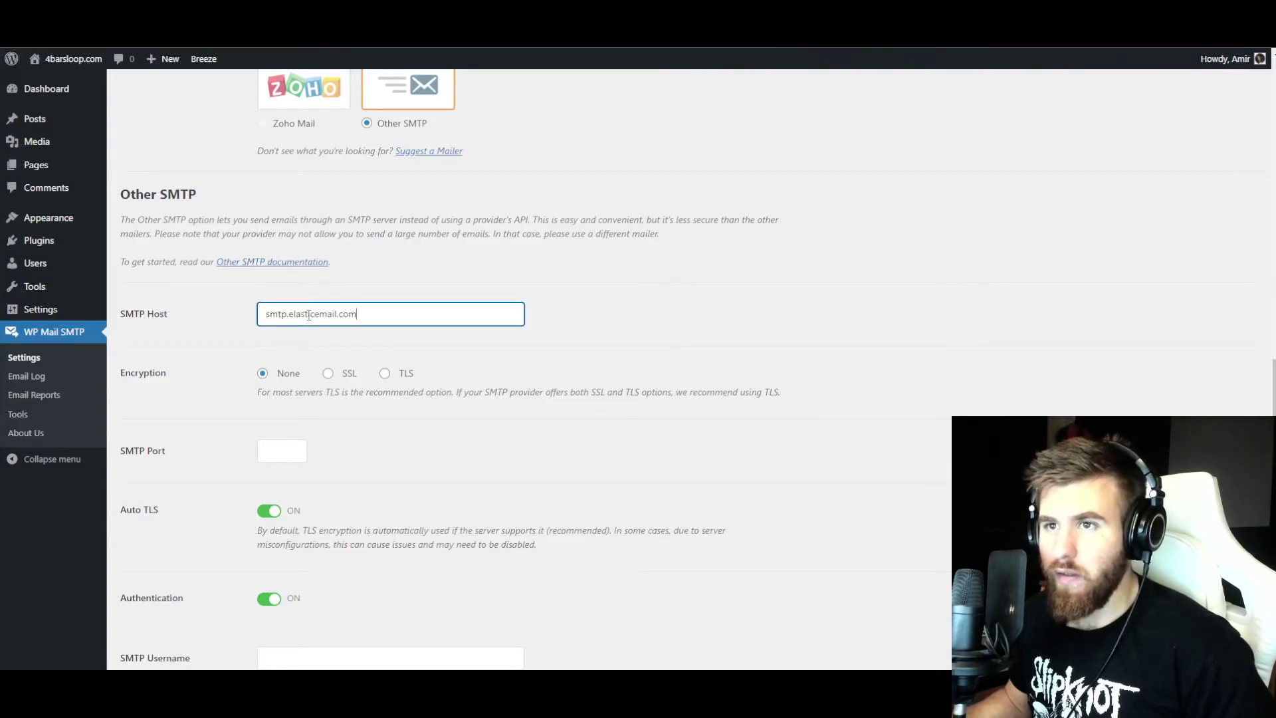
{"action": "left_click", "coordinate": [384, 374]}
- Return to Cloudways' Add-ons list to see the Elastic Email SMTP details
{"action": "scroll", "coordinate": [269, 395], "scroll_direction": "down", "scroll_amount": 1}
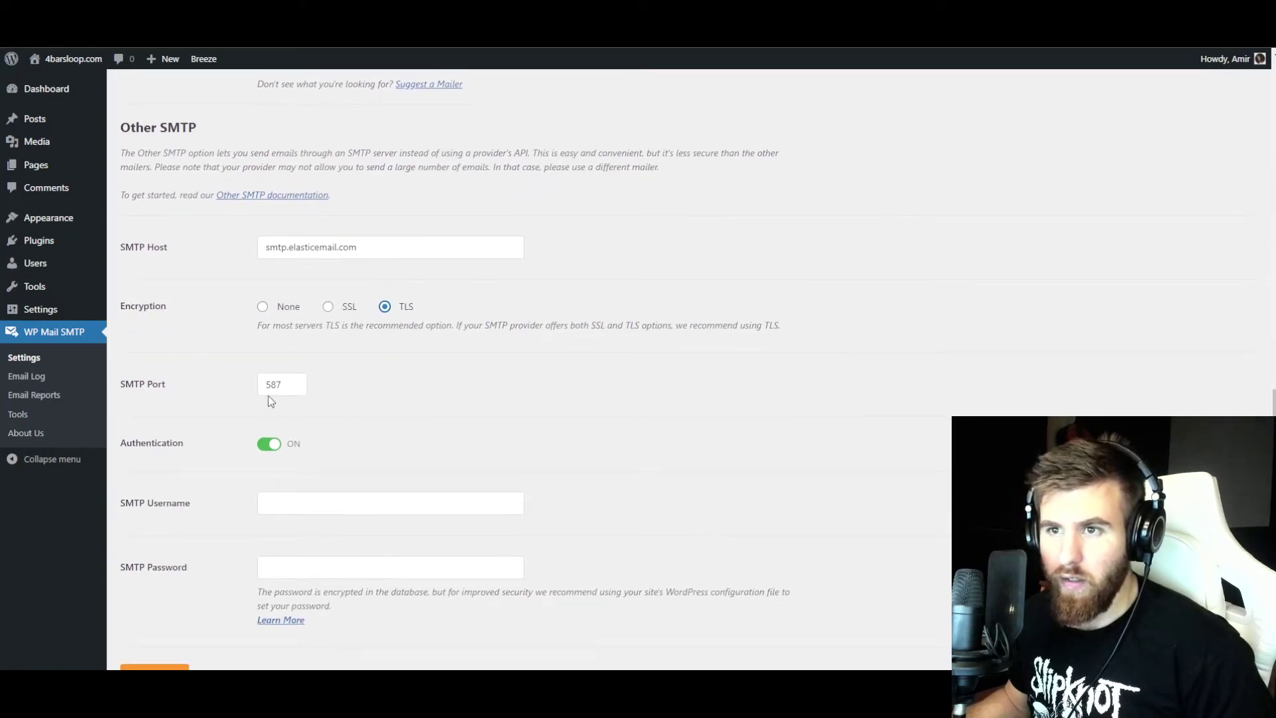
{"action": "scroll", "coordinate": [461, 408], "scroll_direction": "down", "scroll_amount": 2}
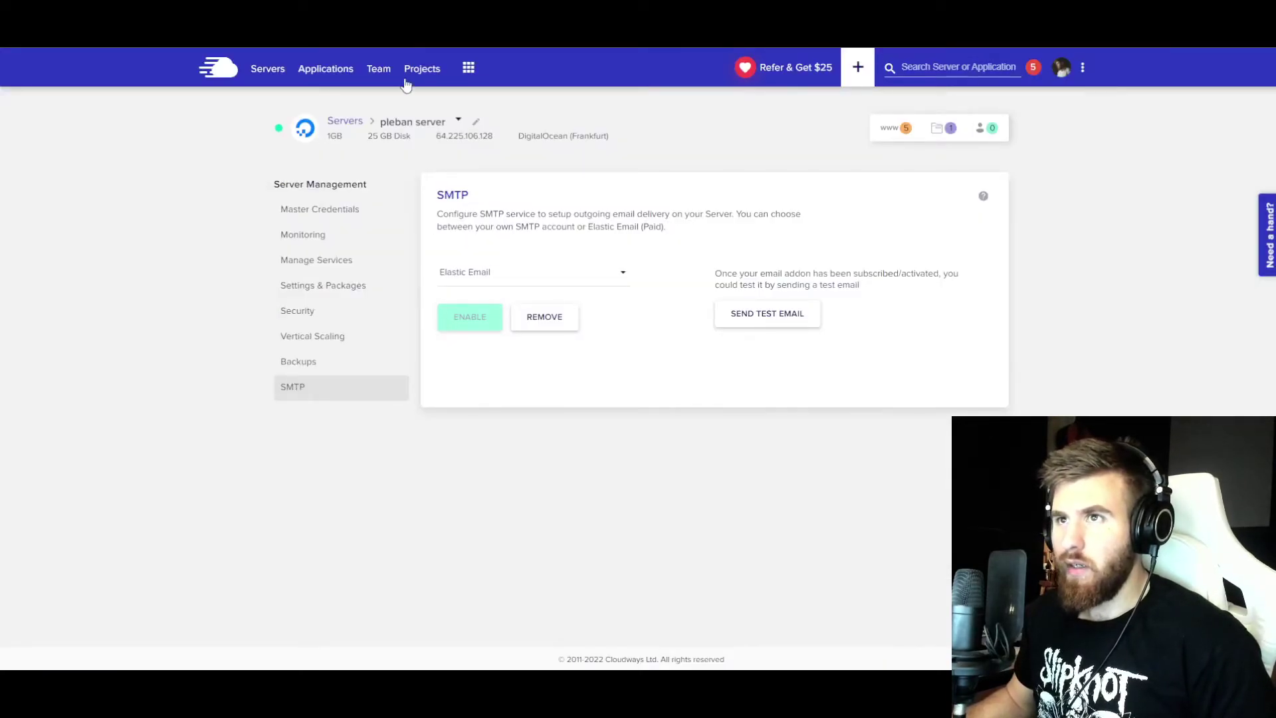
{"action": "left_click", "coordinate": [468, 68]}
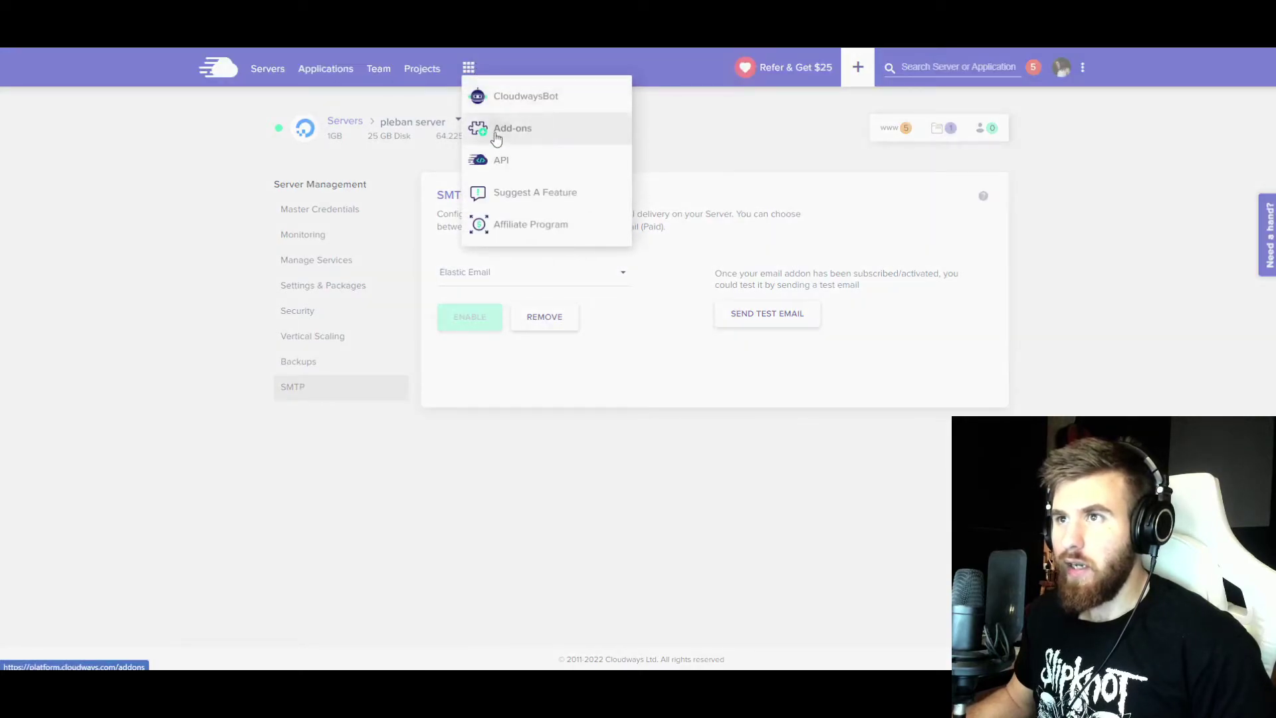
{"action": "left_click", "coordinate": [496, 133]}
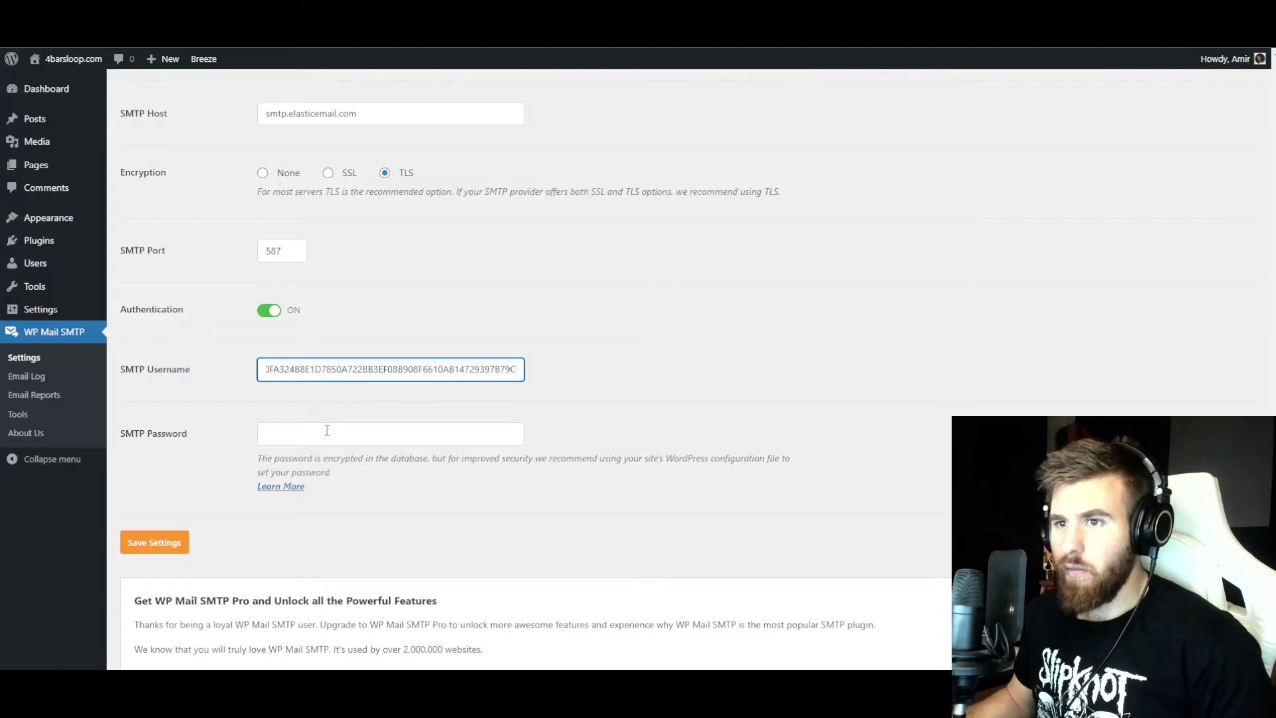
- Add the SMTP account password and save the WP Mail SMTP settings
{"action": "left_click", "coordinate": [322, 433]}
{"action": "key", "text": "ctrl+v"}
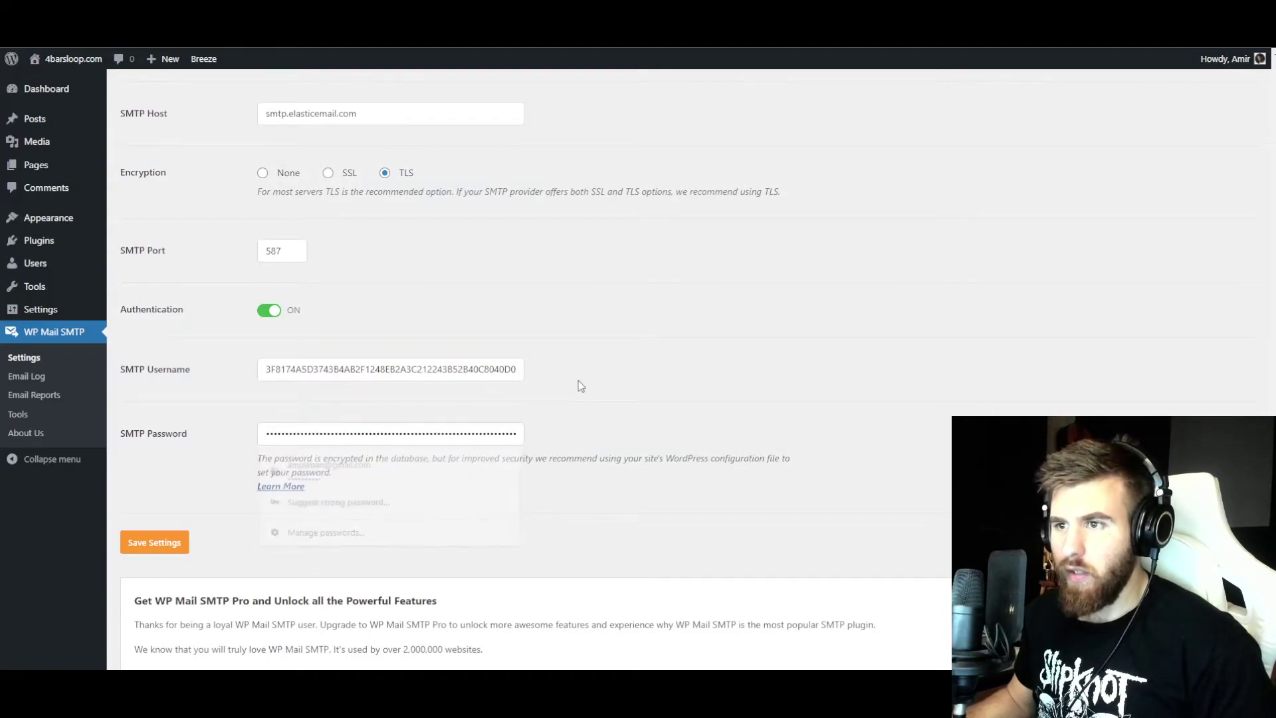
{"action": "scroll", "coordinate": [580, 384], "scroll_direction": "down", "scroll_amount": 3}
{"action": "left_click", "coordinate": [170, 347]}
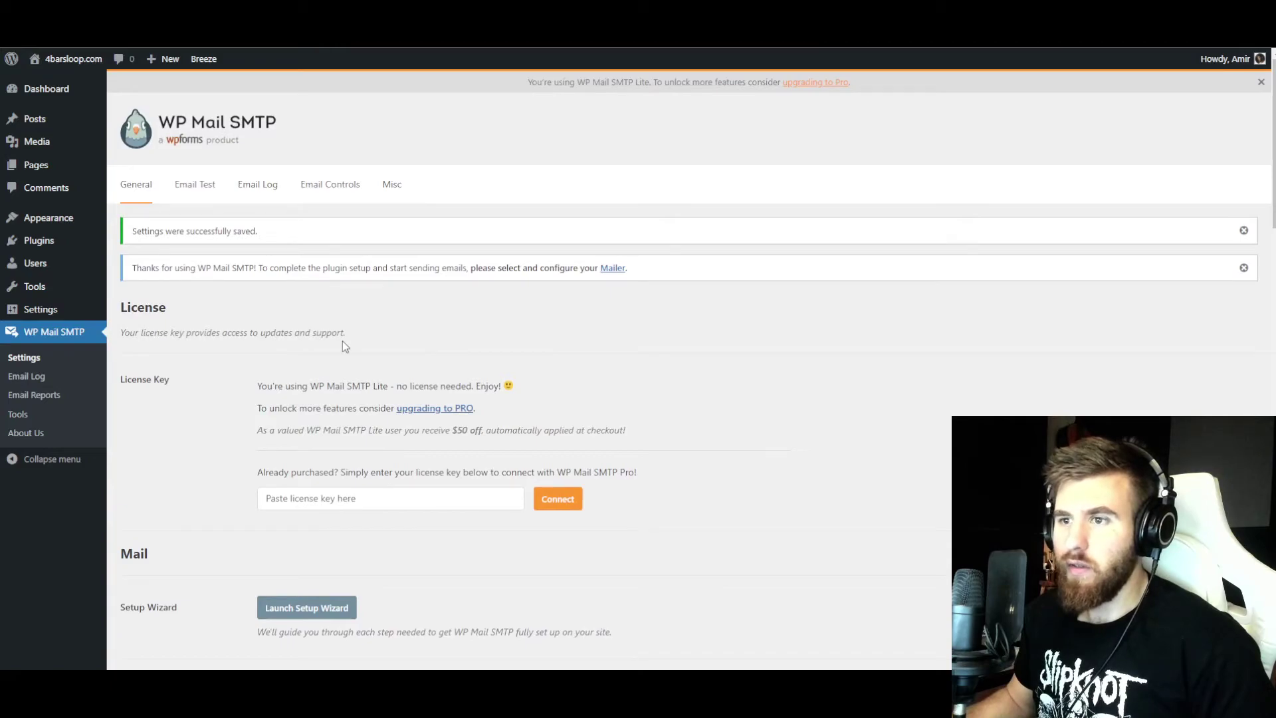
- Send a test email from the WP Mail SMTP Email Test page
{"action": "scroll", "coordinate": [342, 341], "scroll_direction": "down", "scroll_amount": 6}
{"action": "scroll", "coordinate": [242, 321], "scroll_direction": "up", "scroll_amount": 6}
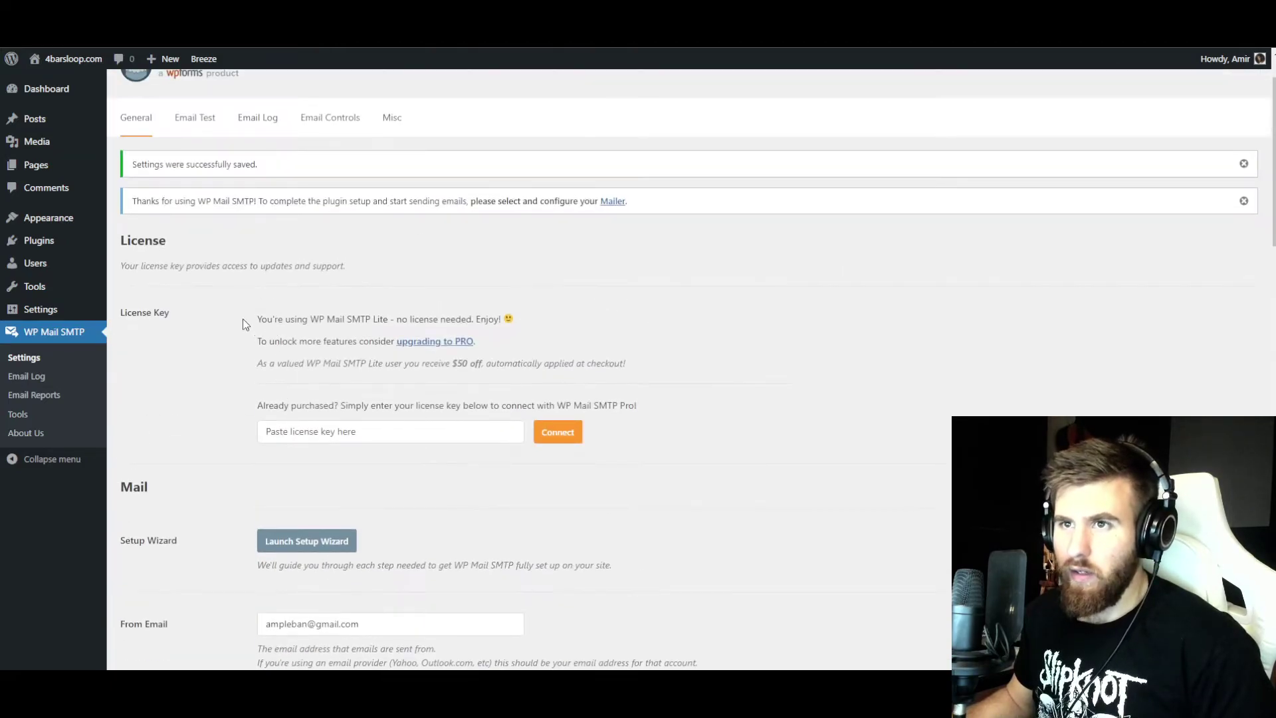
{"action": "left_click", "coordinate": [196, 186]}
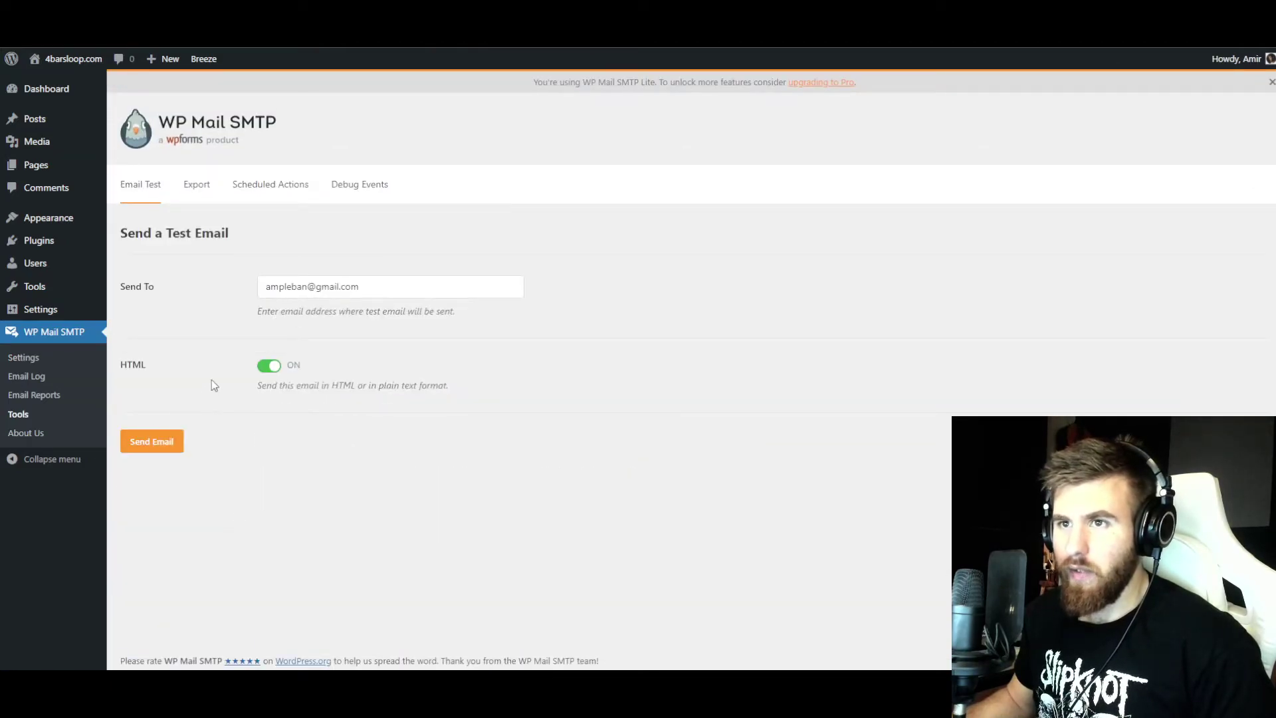
{"action": "left_click", "coordinate": [160, 443]}
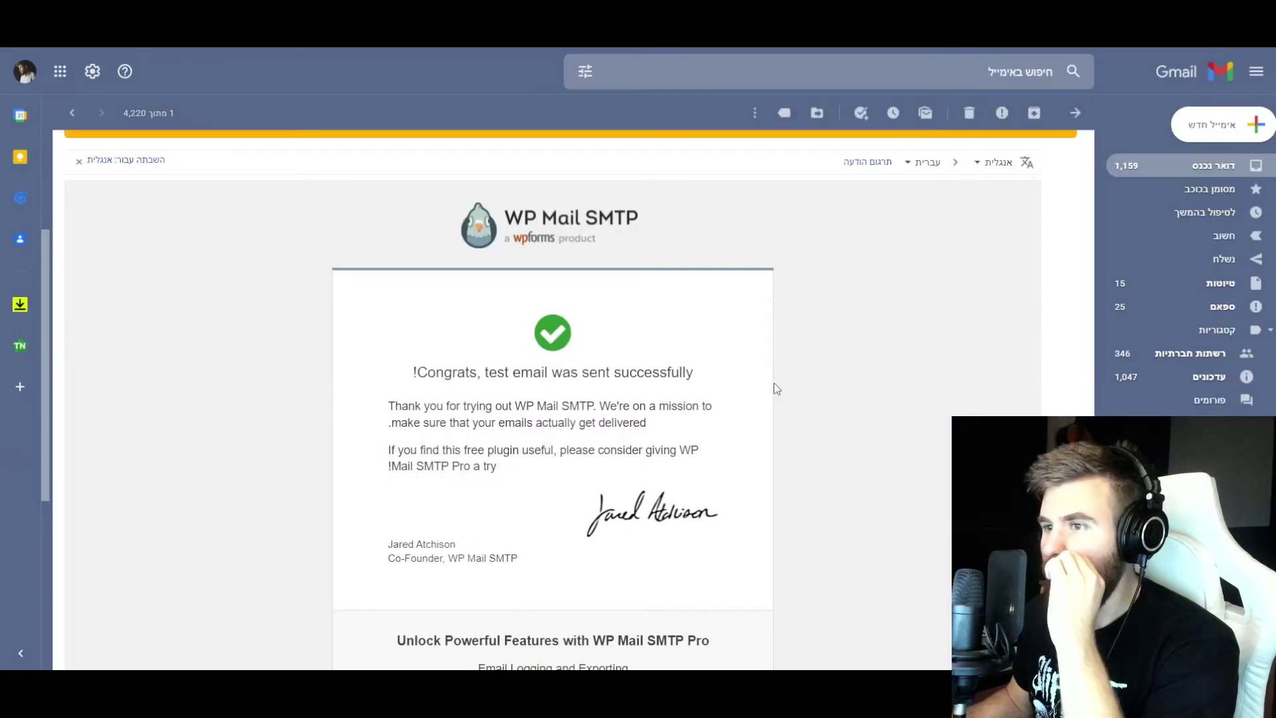
- Check the received test email in Gmail and highlight its sender name 4barsloop.com
{"action": "left_click_drag", "start_coordinate": [435, 307], "coordinate": [571, 308]}
{"action": "left_click", "coordinate": [575, 311]}
{"action": "scroll", "coordinate": [578, 312], "scroll_direction": "up", "scroll_amount": 2}
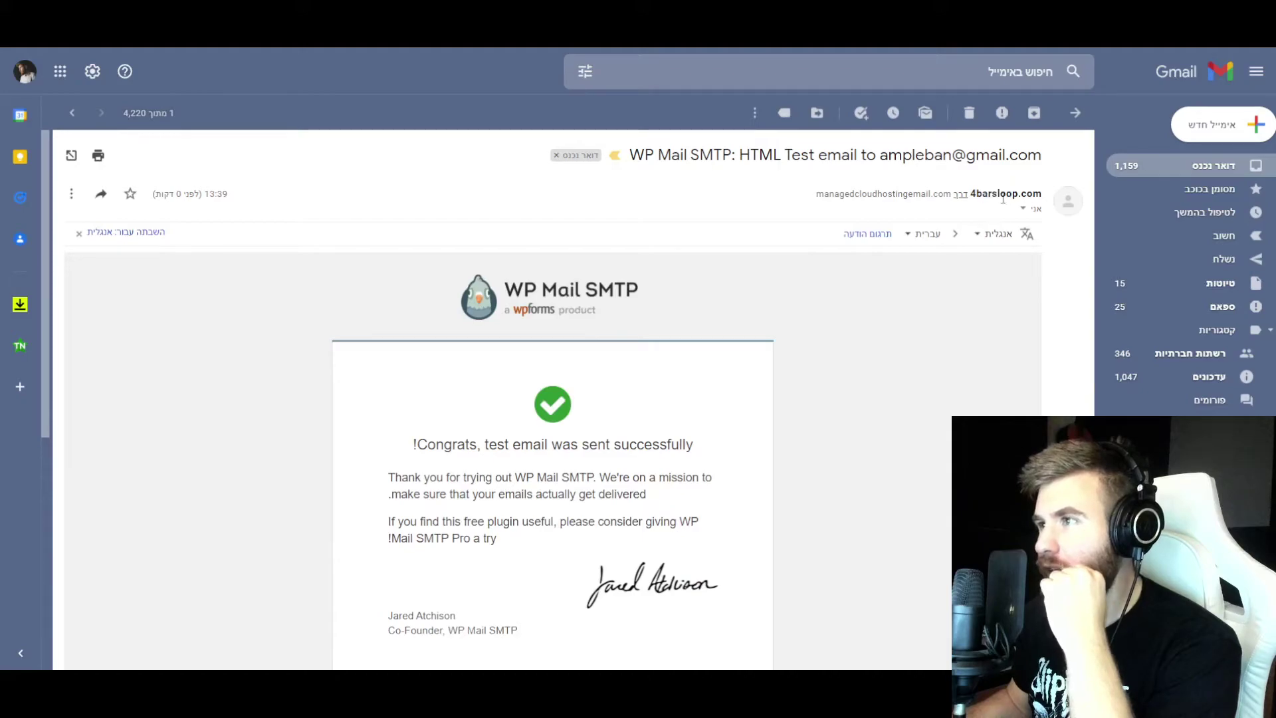
{"action": "mouse_move", "coordinate": [977, 194]}
{"action": "left_click_drag", "start_coordinate": [976, 194], "coordinate": [1043, 195]}
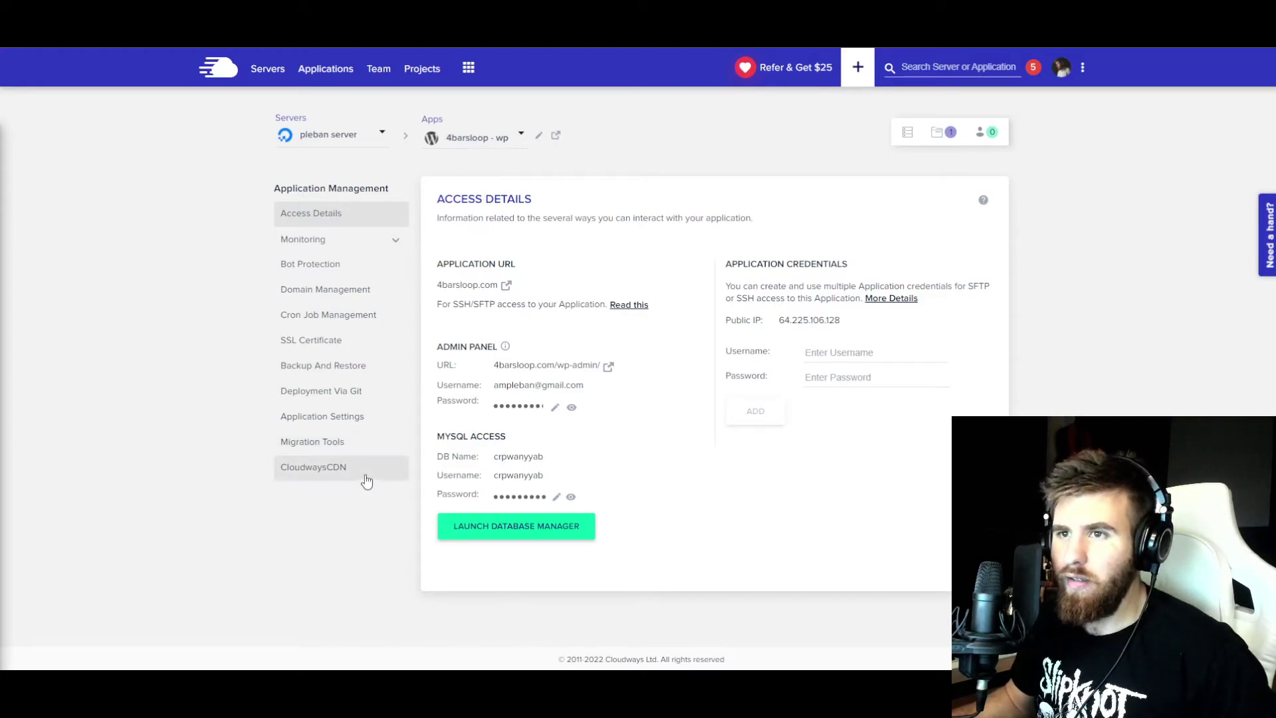
- Request a free Let's Encrypt certificate for 4barsloop.com with the account e-mail and install it
{"action": "left_click", "coordinate": [322, 345]}
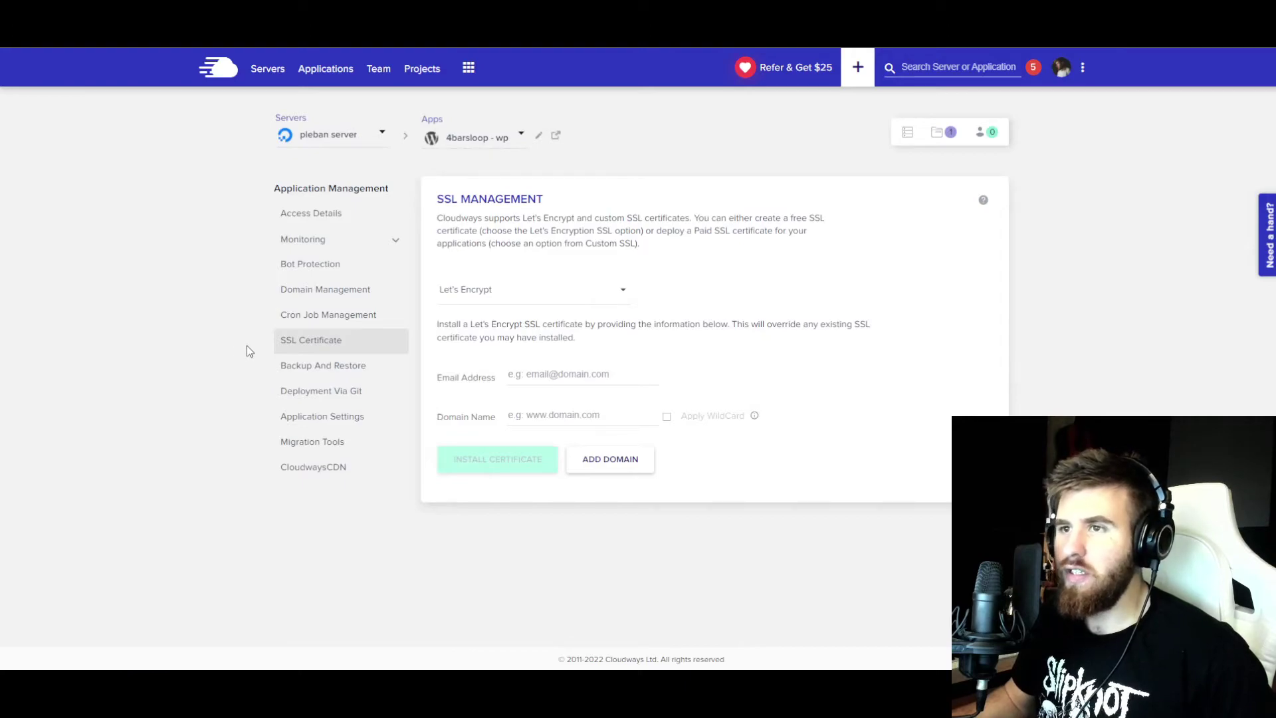
{"action": "left_click", "coordinate": [511, 297]}
{"action": "left_click", "coordinate": [490, 293]}
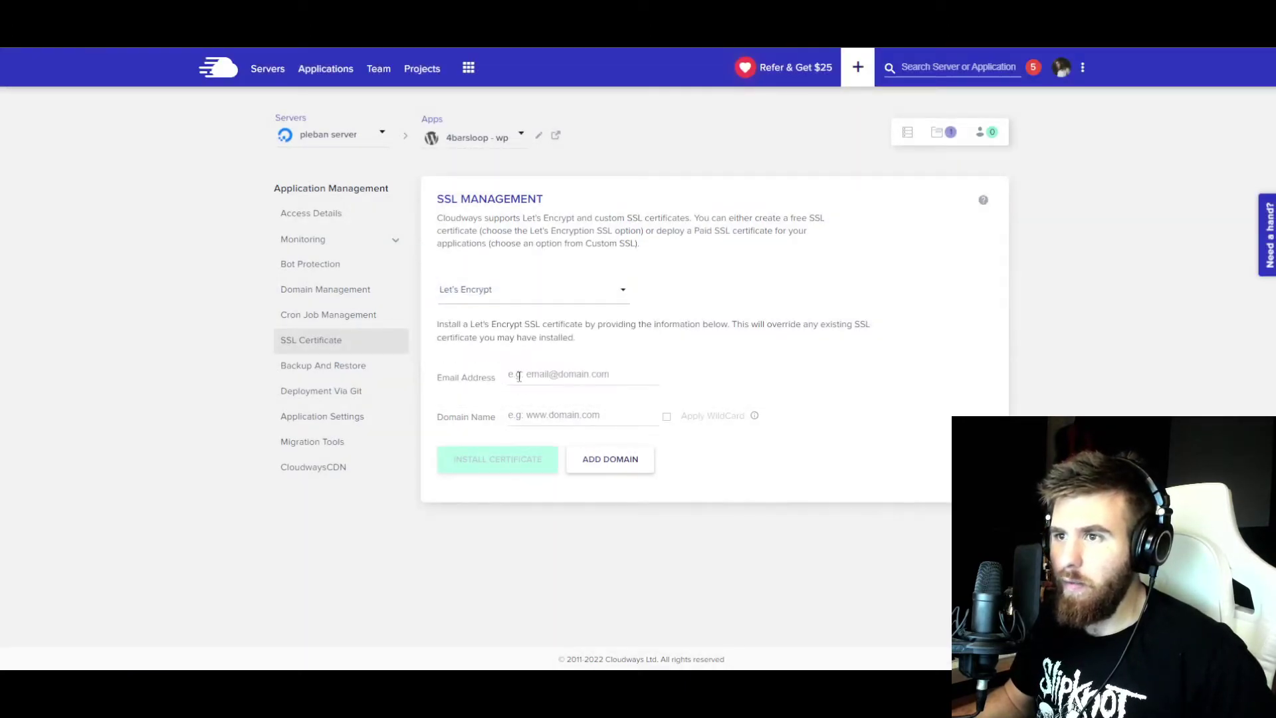
{"action": "left_click", "coordinate": [519, 377]}
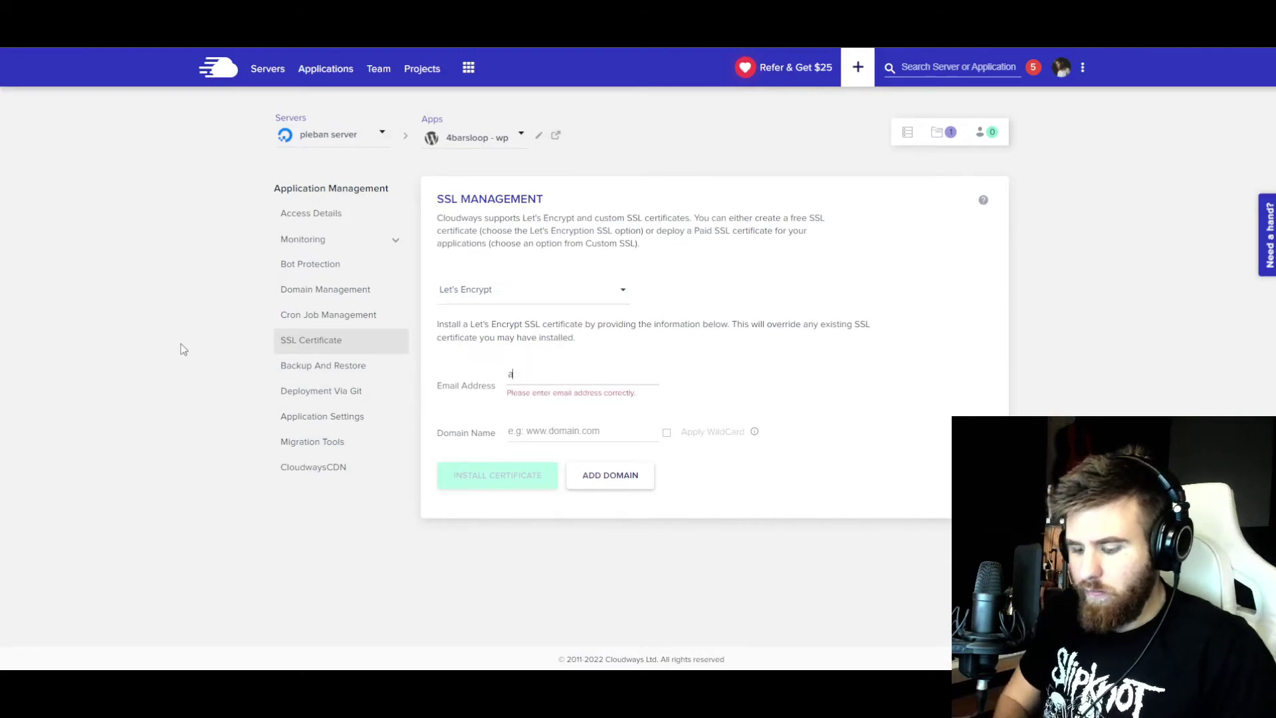
{"action": "key", "text": "Tab"}
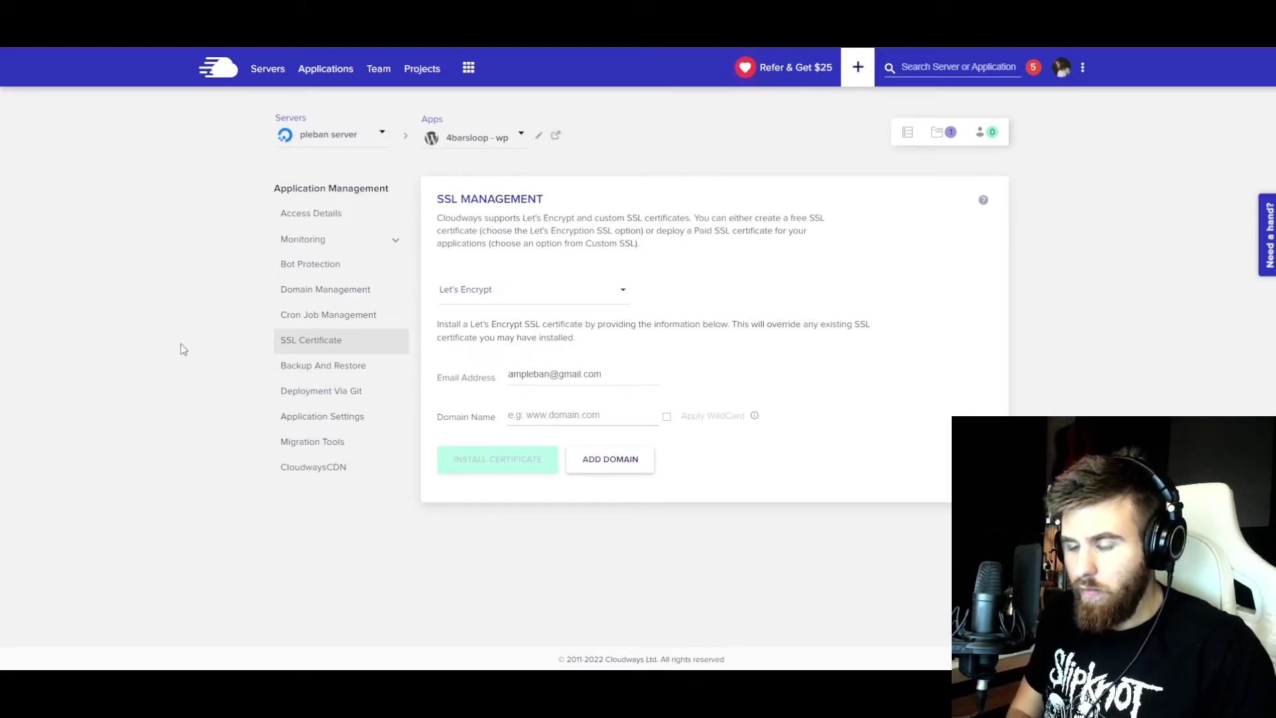
{"action": "type", "text": "4b"}
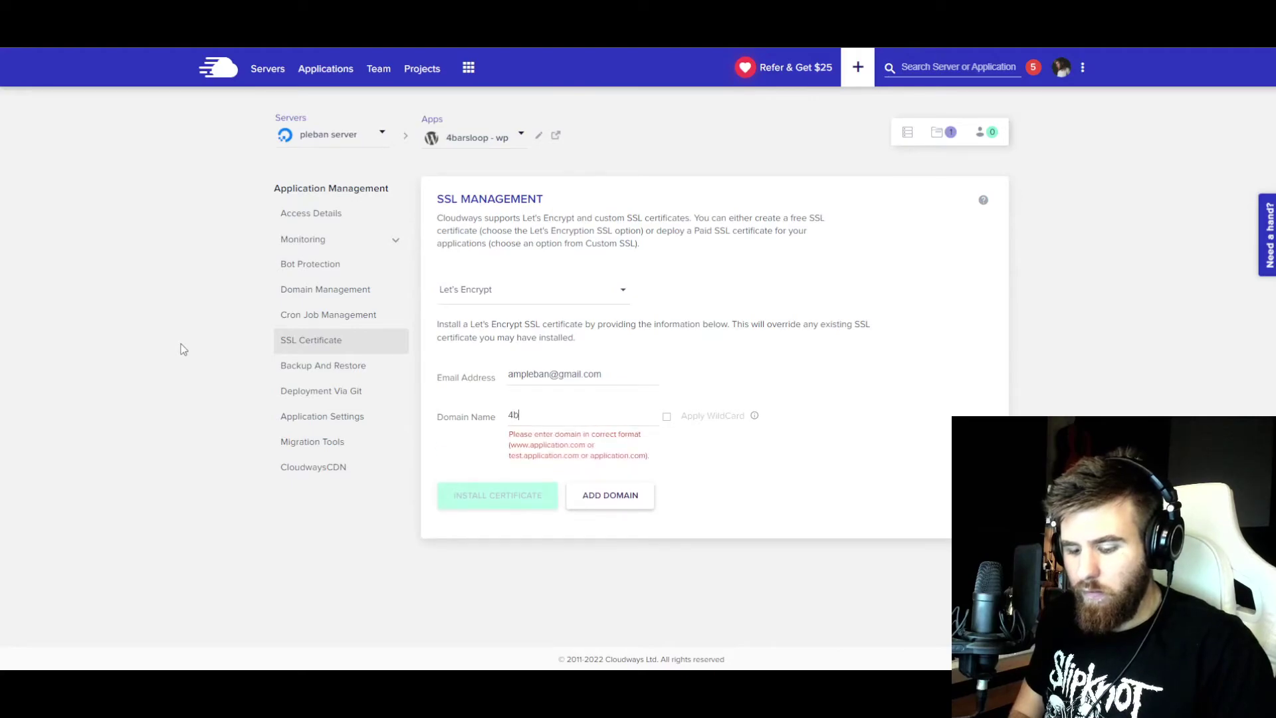
{"action": "type", "text": "arsloop"}
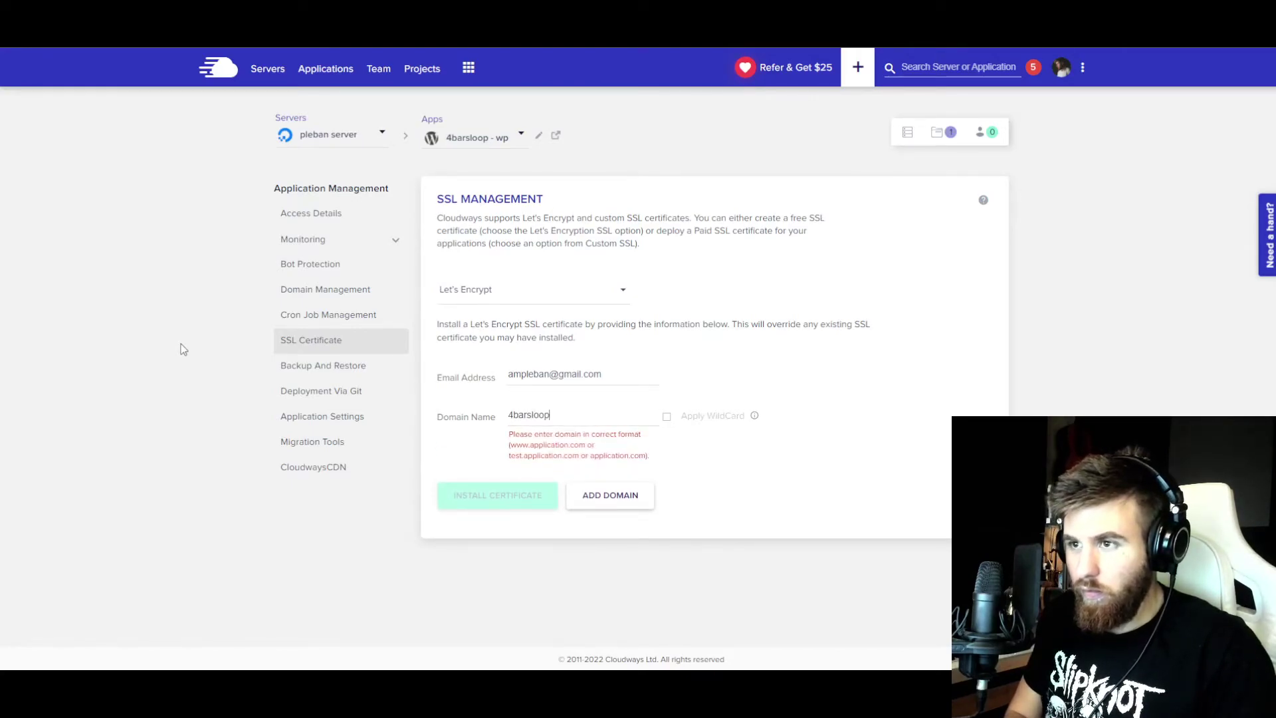
{"action": "type", "text": ".com"}
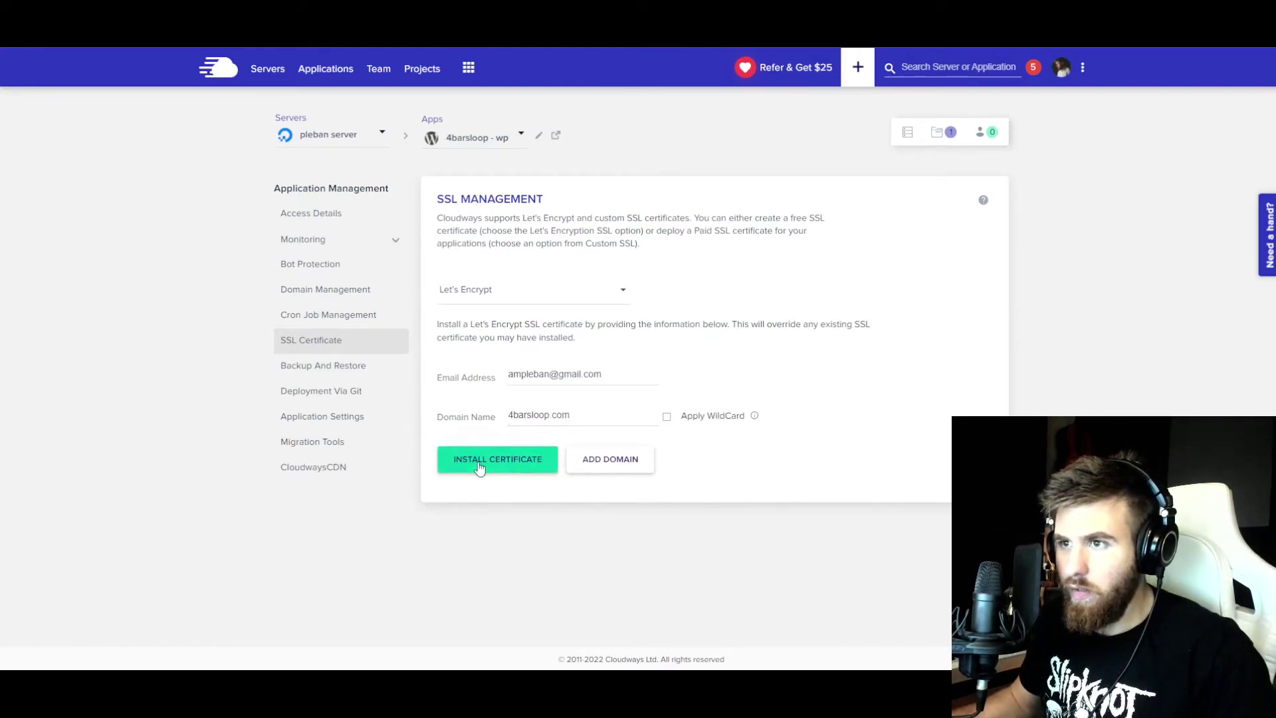
{"action": "left_click", "coordinate": [477, 463]}
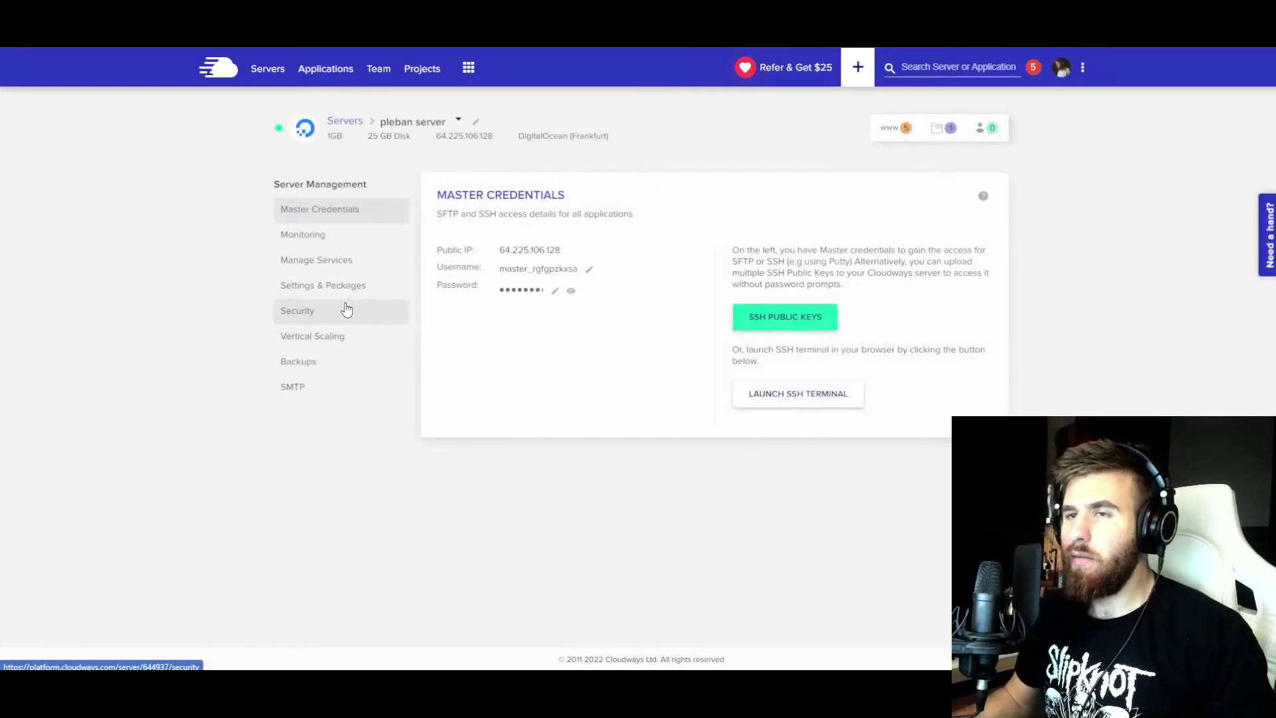
- Review the server backups: daily at 01:51 UTC, 1-week retention, 4.35 GB off-site
{"action": "left_click", "coordinate": [897, 129]}
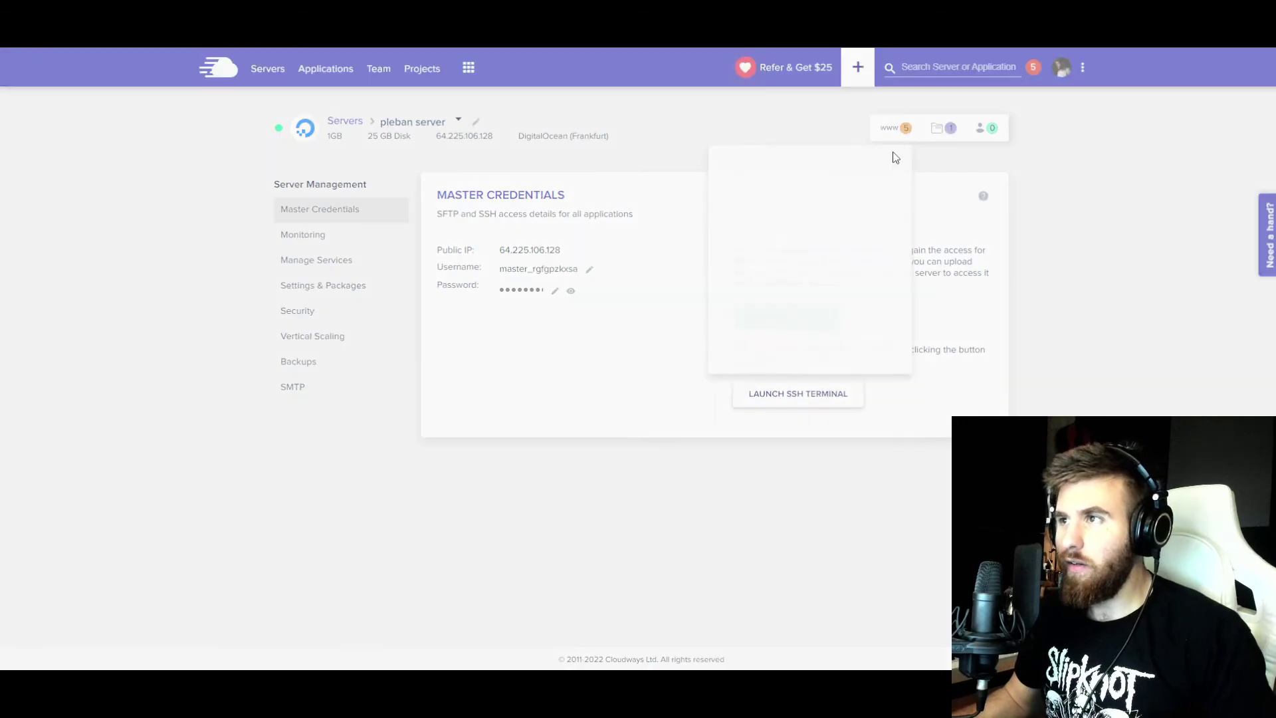
{"action": "left_click", "coordinate": [246, 320]}
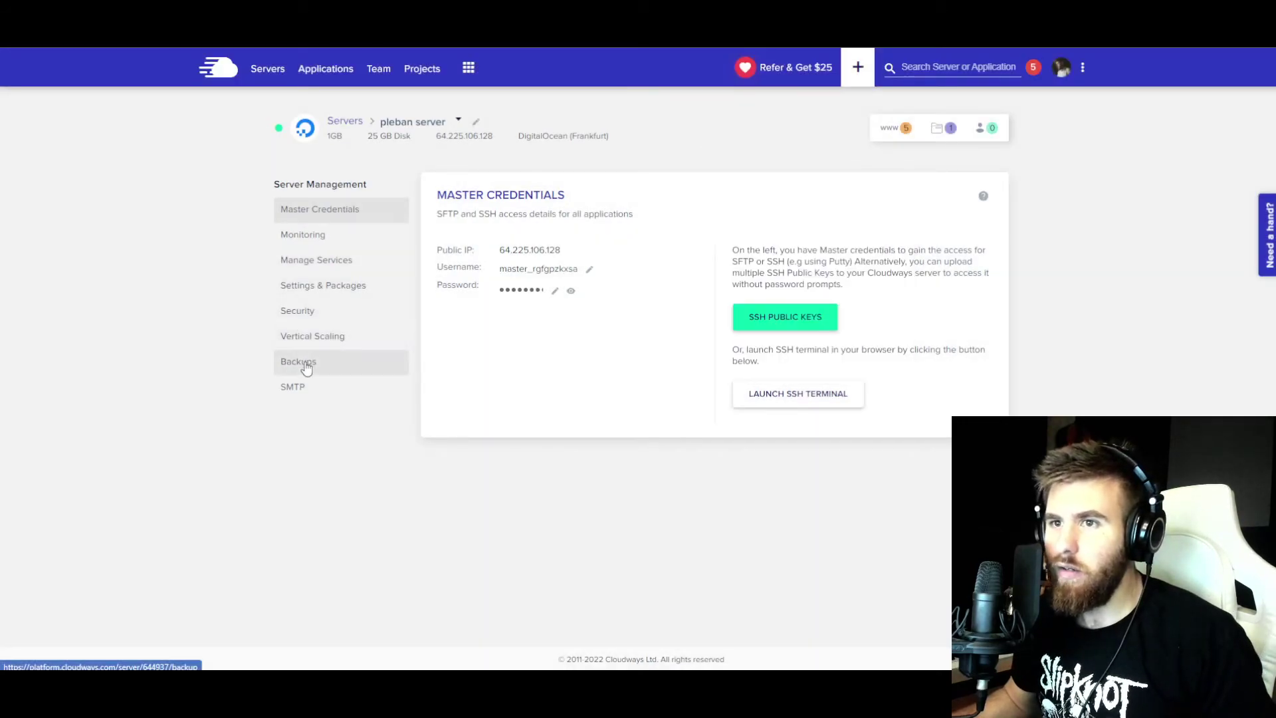
{"action": "left_click", "coordinate": [298, 361]}
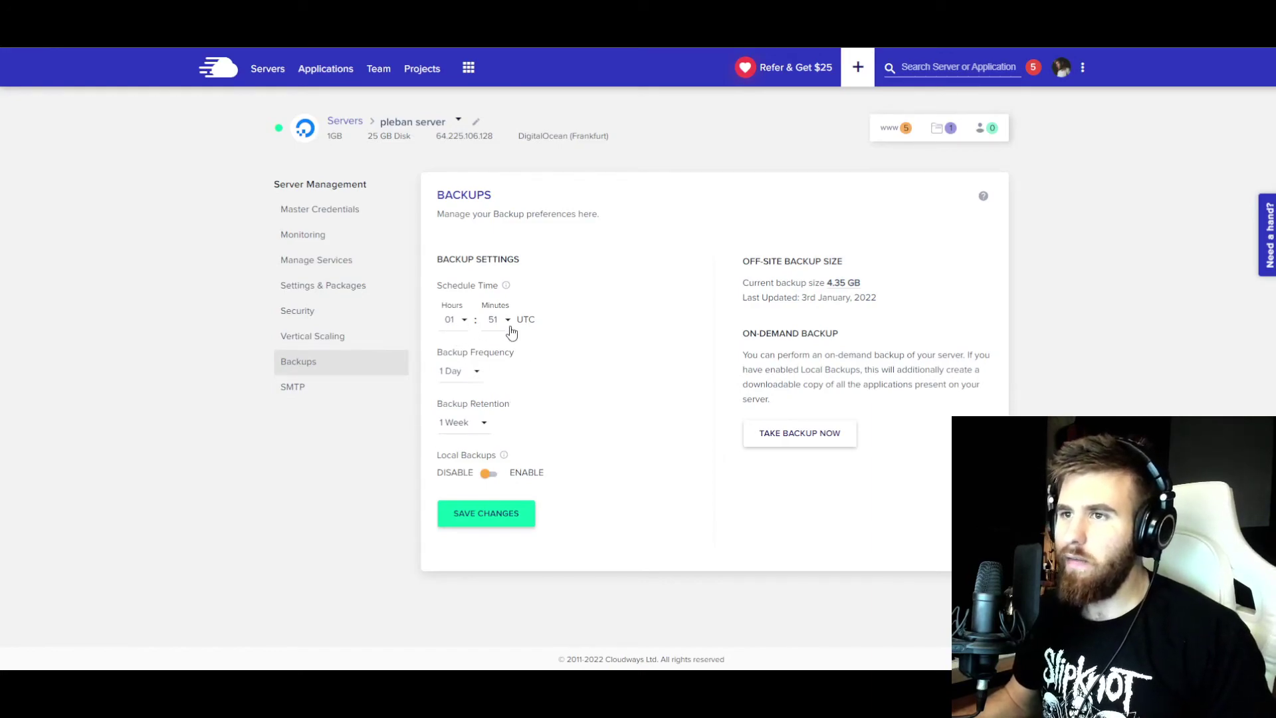
{"action": "left_click_drag", "start_coordinate": [442, 352], "coordinate": [511, 353]}
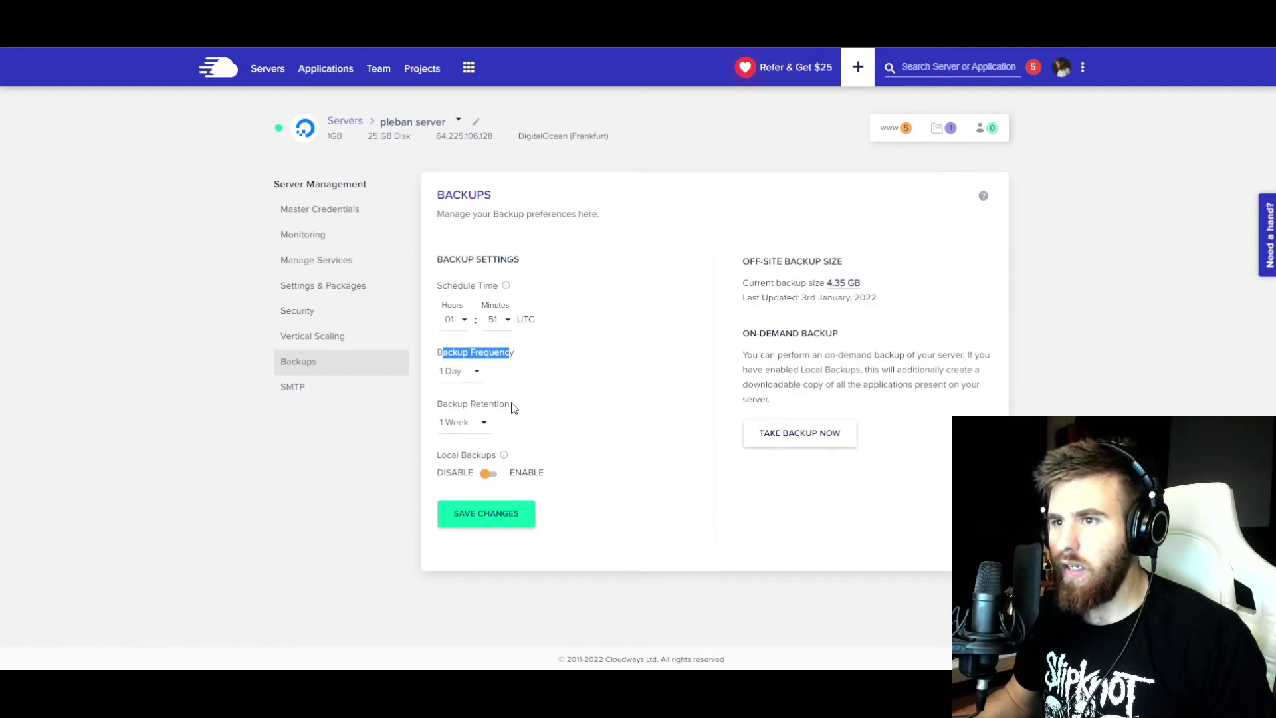
{"action": "left_click_drag", "start_coordinate": [513, 407], "coordinate": [423, 408]}
{"action": "left_click", "coordinate": [449, 441]}
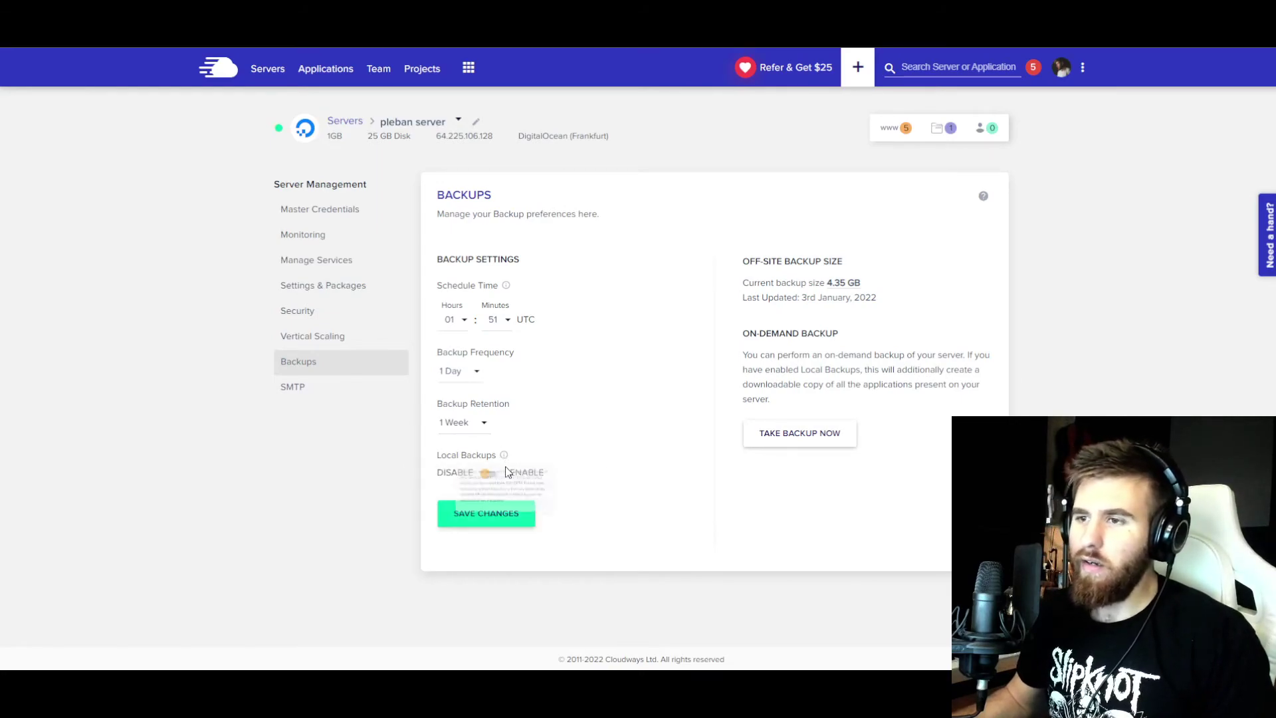
{"action": "mouse_move", "coordinate": [504, 457]}
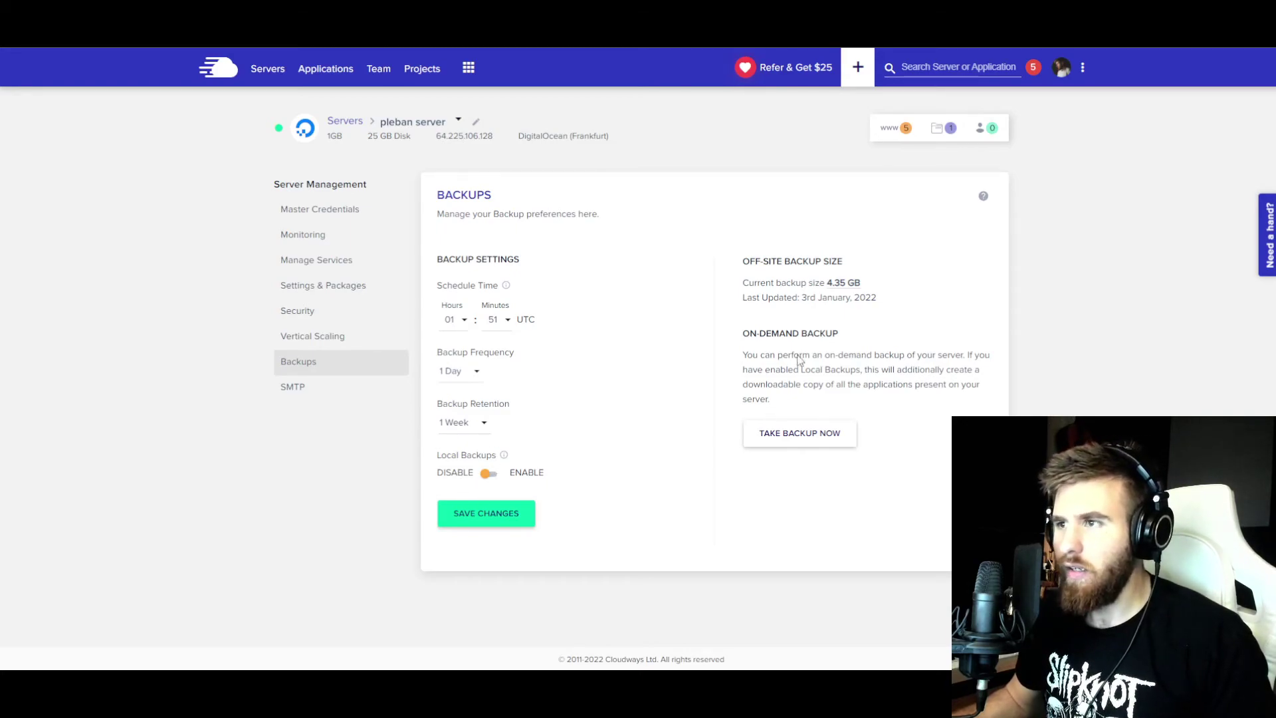
{"action": "left_click_drag", "start_coordinate": [862, 282], "coordinate": [742, 287]}
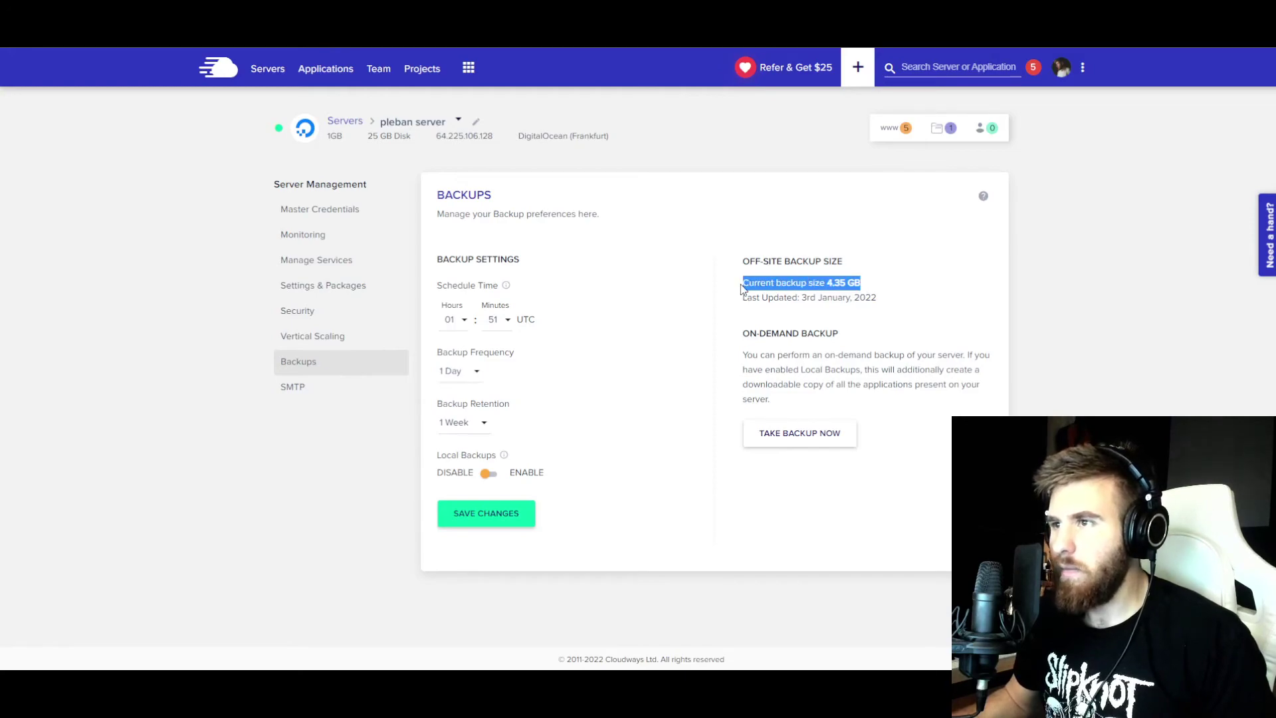
{"action": "left_click", "coordinate": [742, 288]}
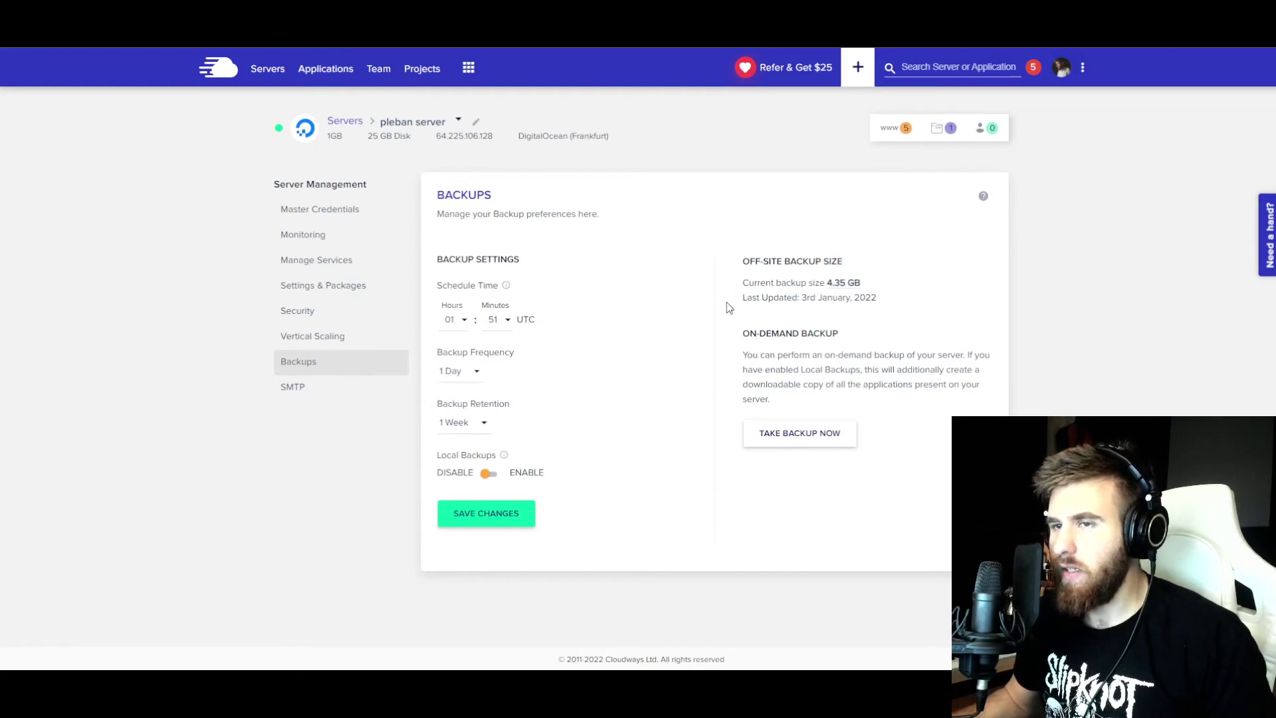
- Preview larger sizes on the Vertical Scaling slider, leaving the server at 1GB for $10.00 monthly
{"action": "left_click", "coordinate": [308, 342]}
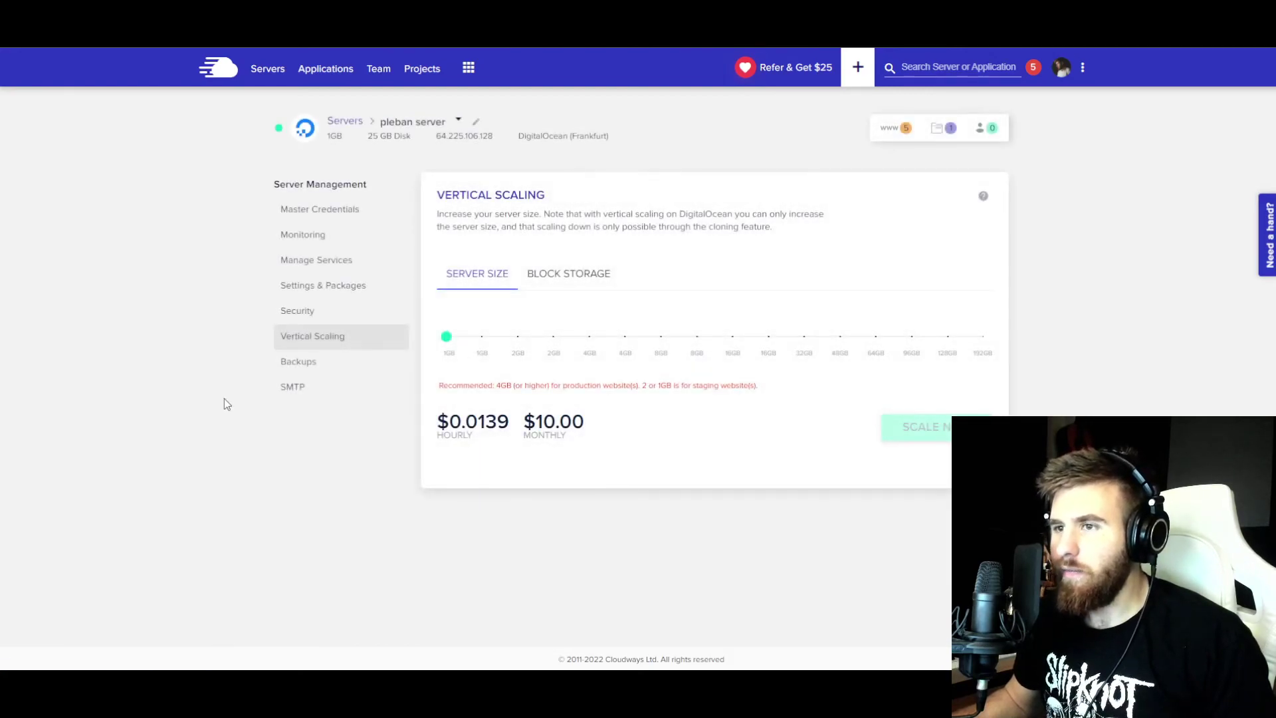
{"action": "left_click_drag", "start_coordinate": [445, 337], "coordinate": [519, 342]}
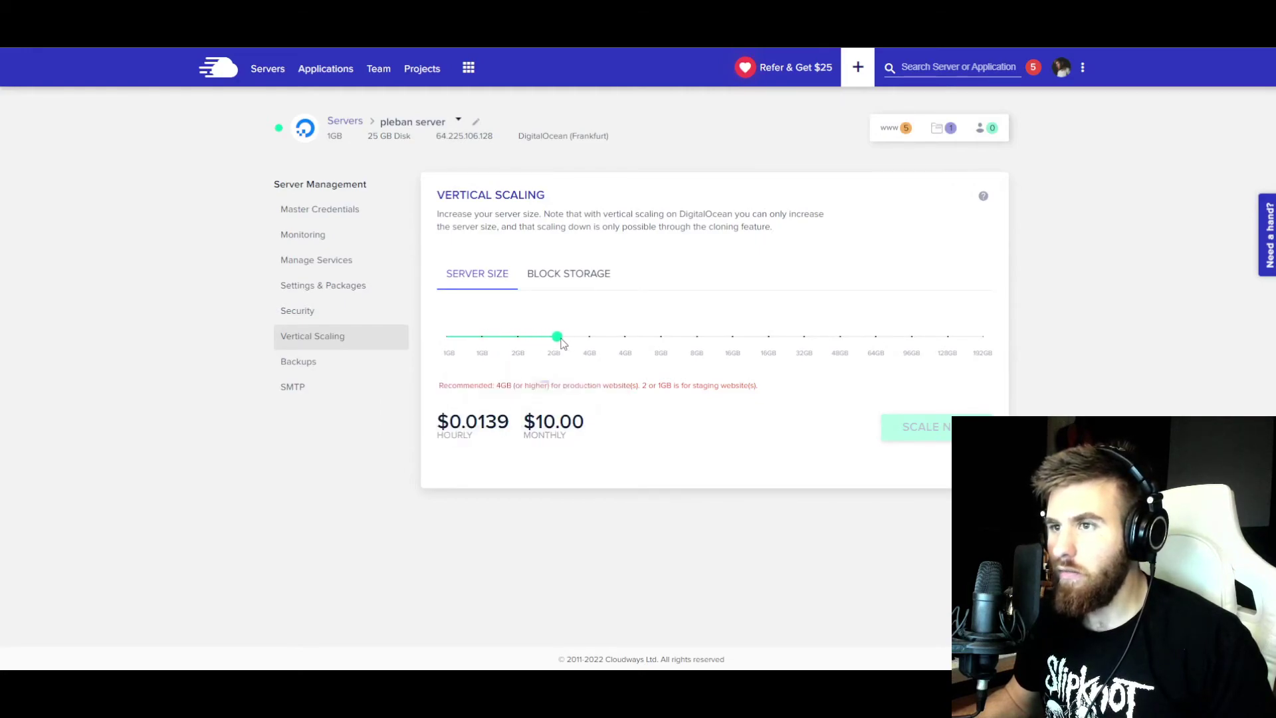
{"action": "left_click", "coordinate": [446, 337]}
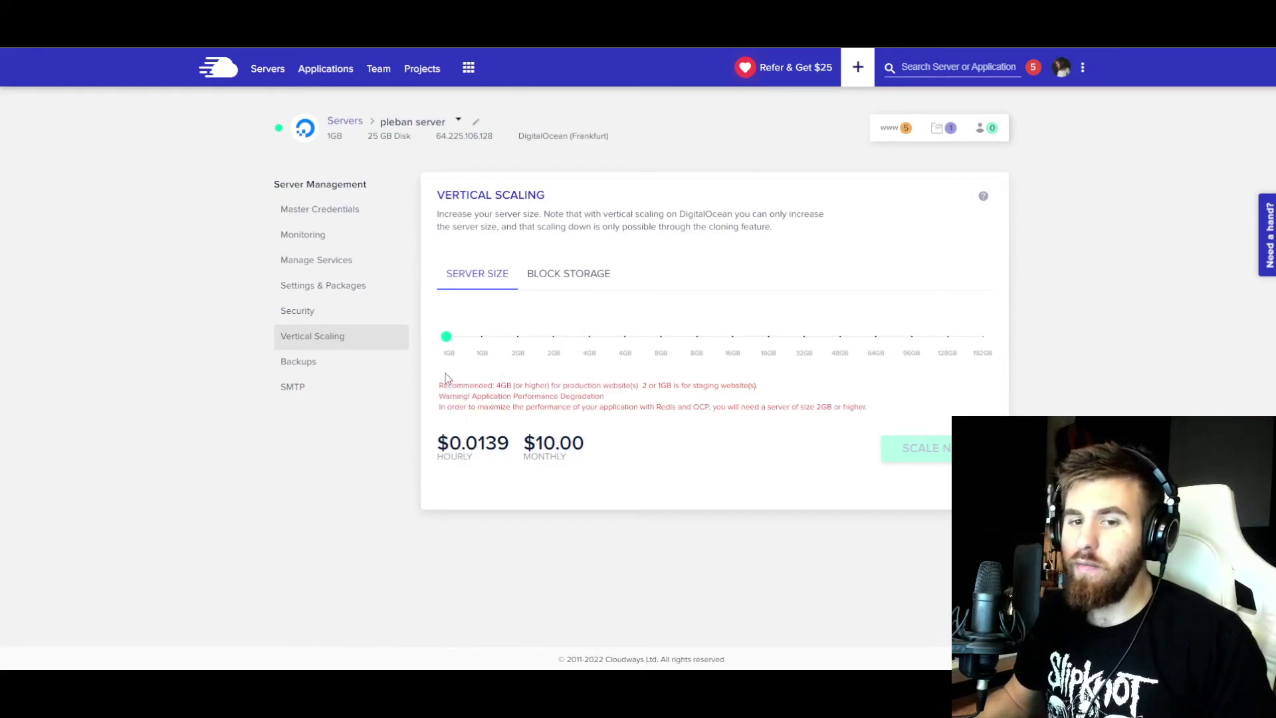
{"action": "mouse_move", "coordinate": [447, 342]}
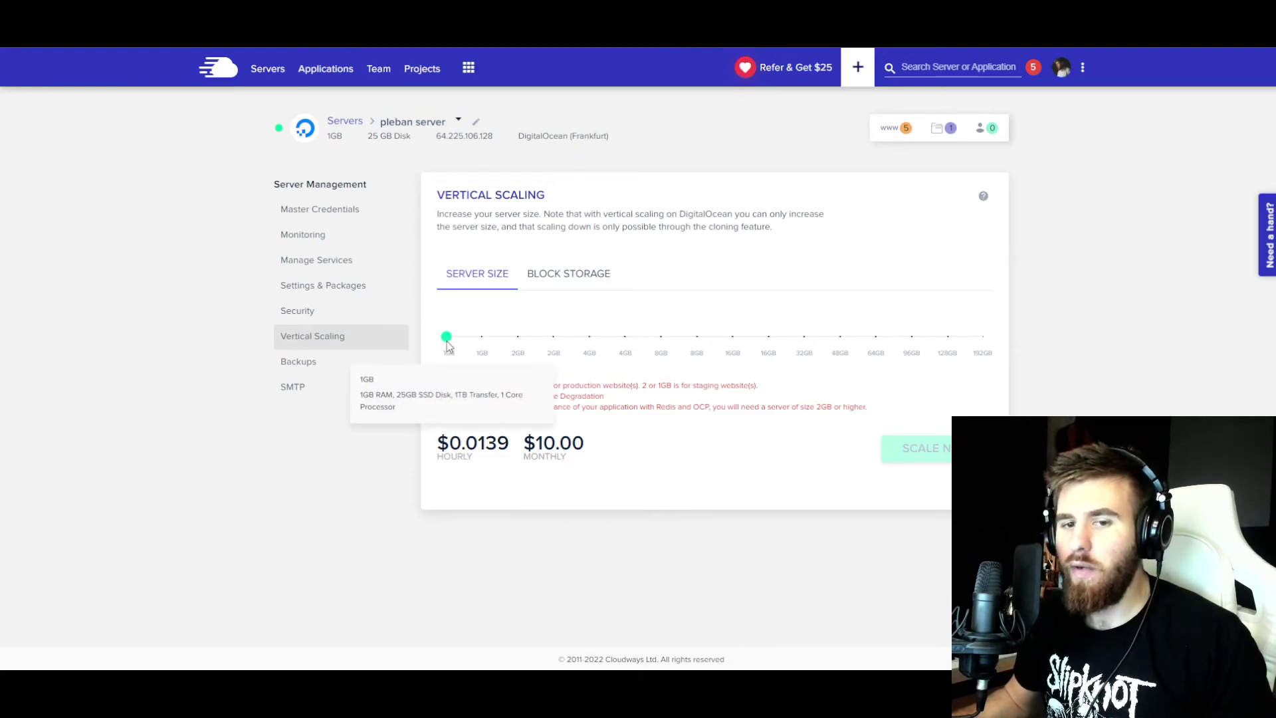
{"action": "mouse_move", "coordinate": [489, 369]}
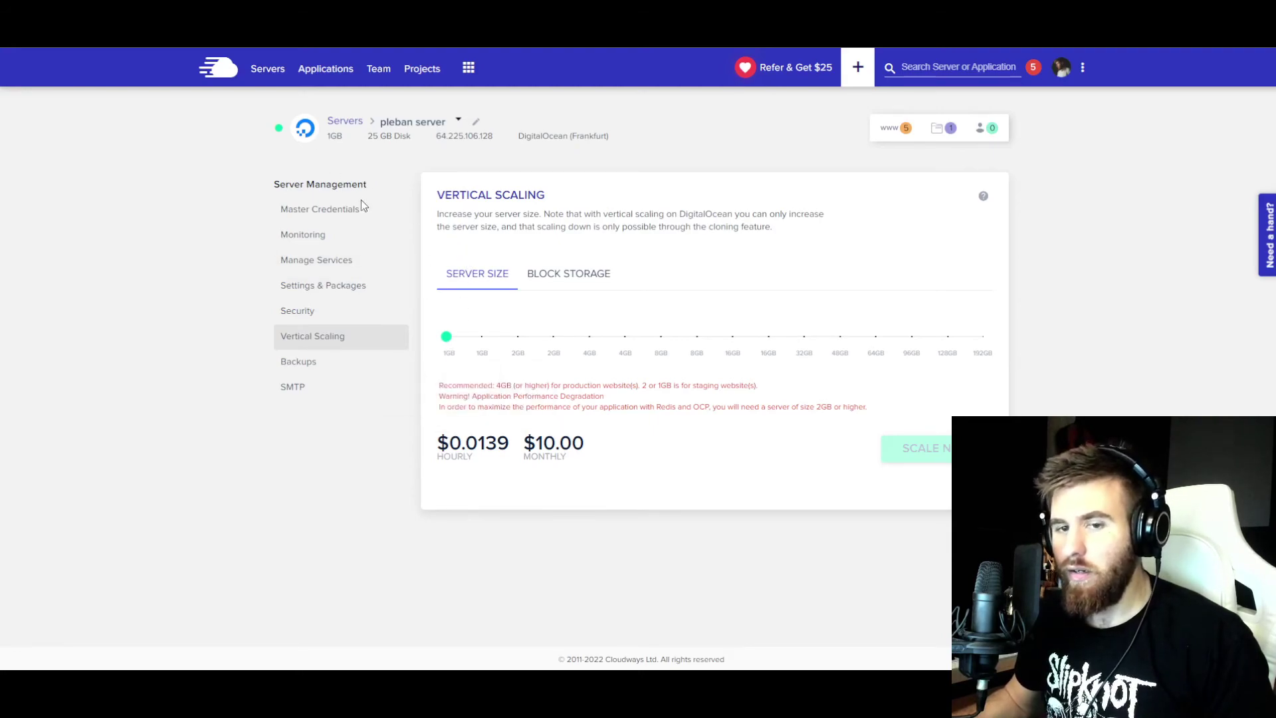
{"action": "mouse_move", "coordinate": [448, 343]}
{"action": "left_mouse_down"}
{"action": "mouse_move", "coordinate": [735, 345]}
{"action": "mouse_move", "coordinate": [439, 343]}
{"action": "left_mouse_up"}
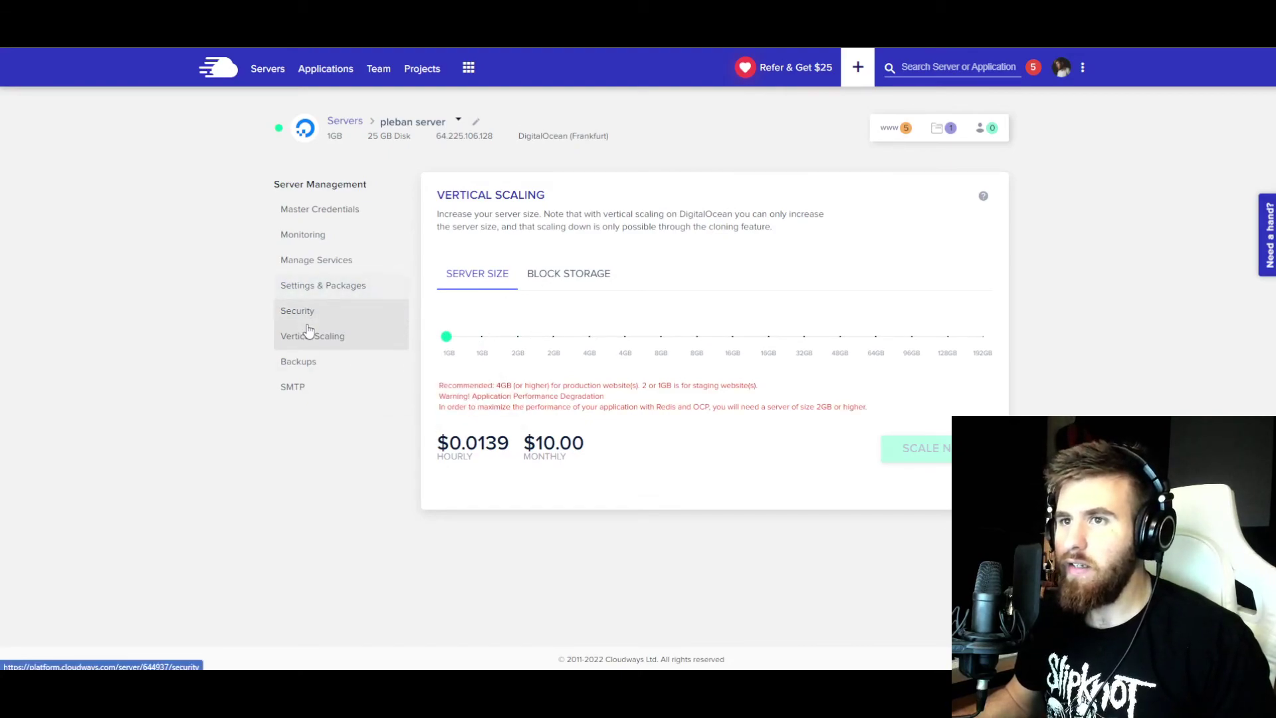
- Check Execution Limit, Upload Size and Memory Limit, then view the server packages list
{"action": "left_click", "coordinate": [309, 285]}
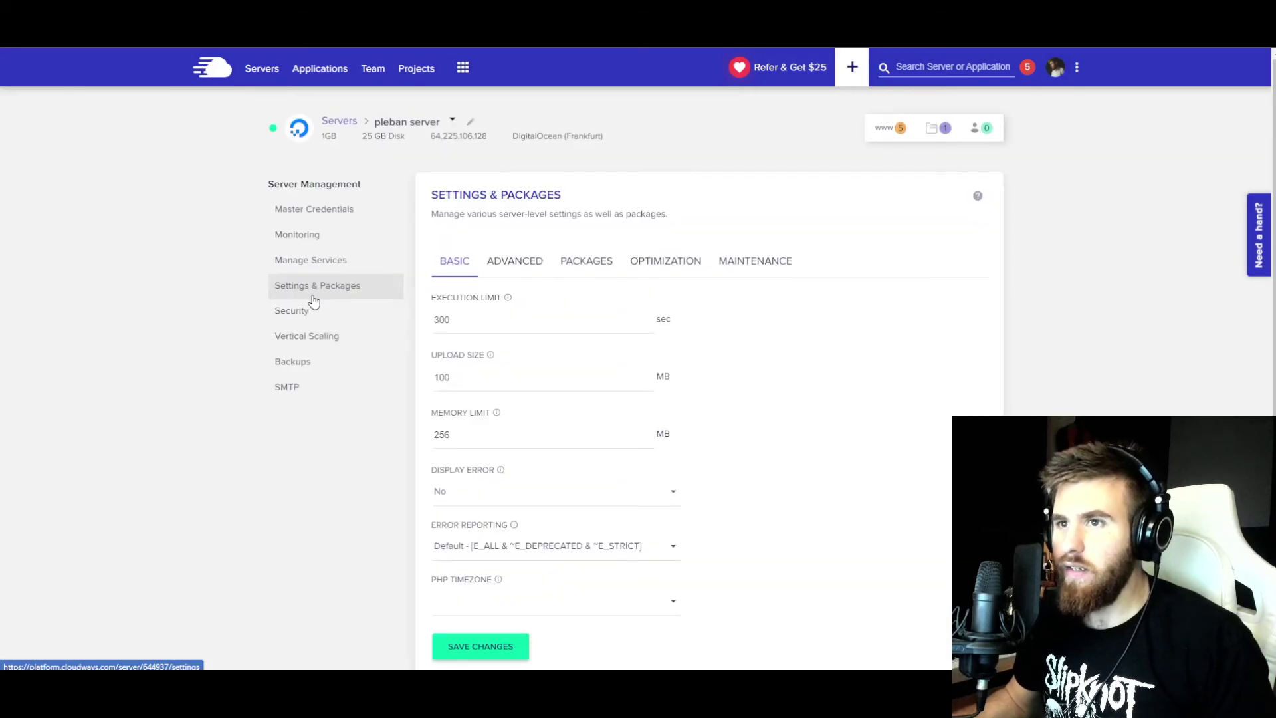
{"action": "scroll", "coordinate": [233, 311], "scroll_direction": "down", "scroll_amount": 1}
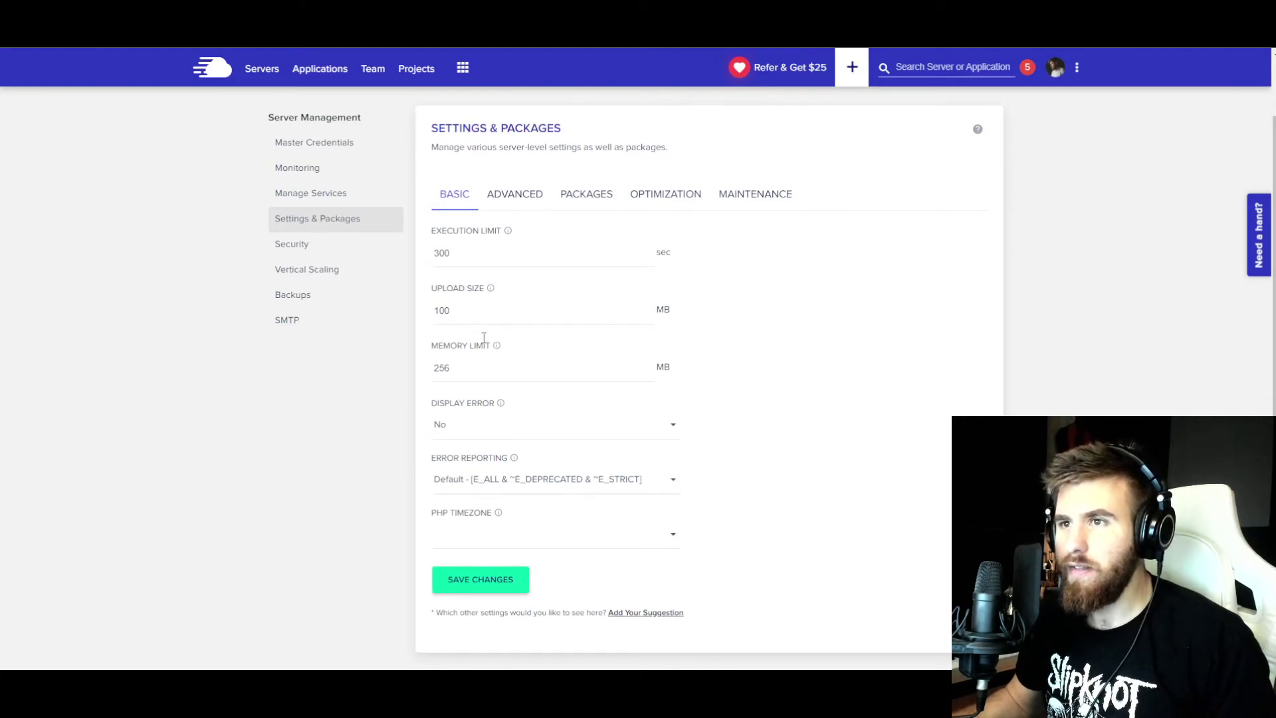
{"action": "scroll", "coordinate": [521, 393], "scroll_direction": "up", "scroll_amount": 1}
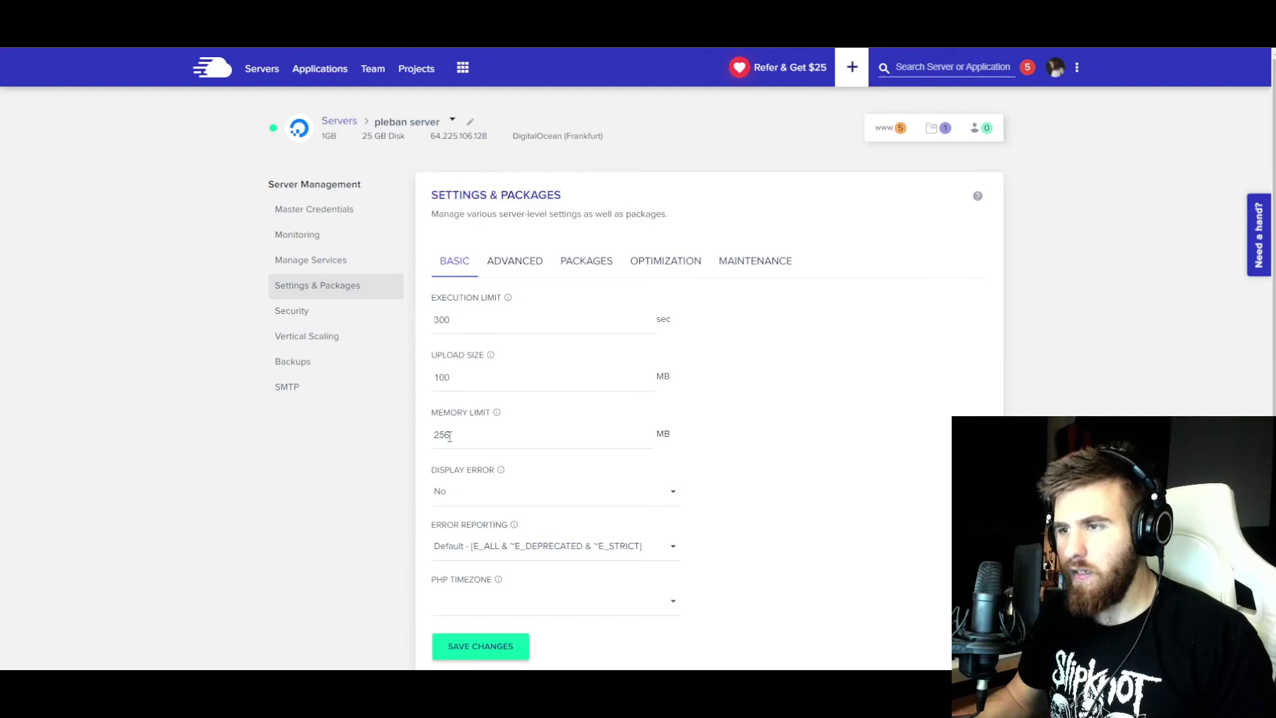
{"action": "scroll", "coordinate": [455, 359], "scroll_direction": "down", "scroll_amount": 1}
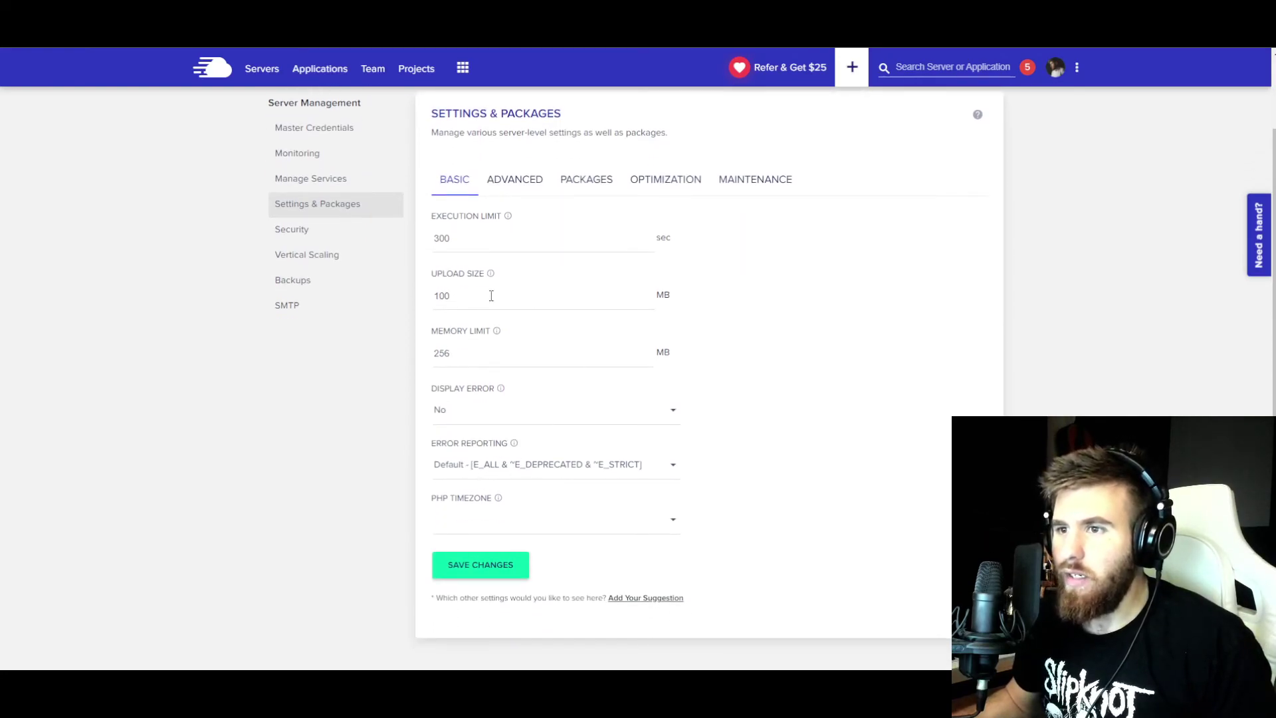
{"action": "scroll", "coordinate": [491, 295], "scroll_direction": "up", "scroll_amount": 1}
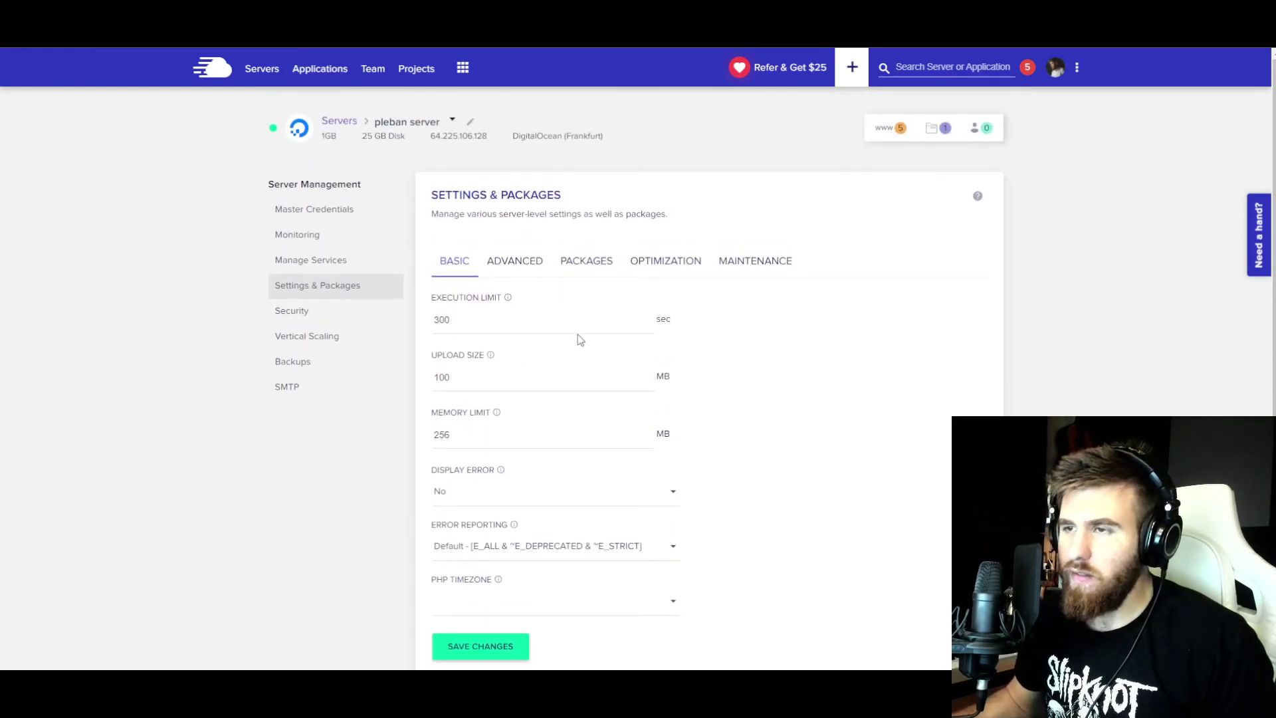
{"action": "left_click", "coordinate": [569, 267]}
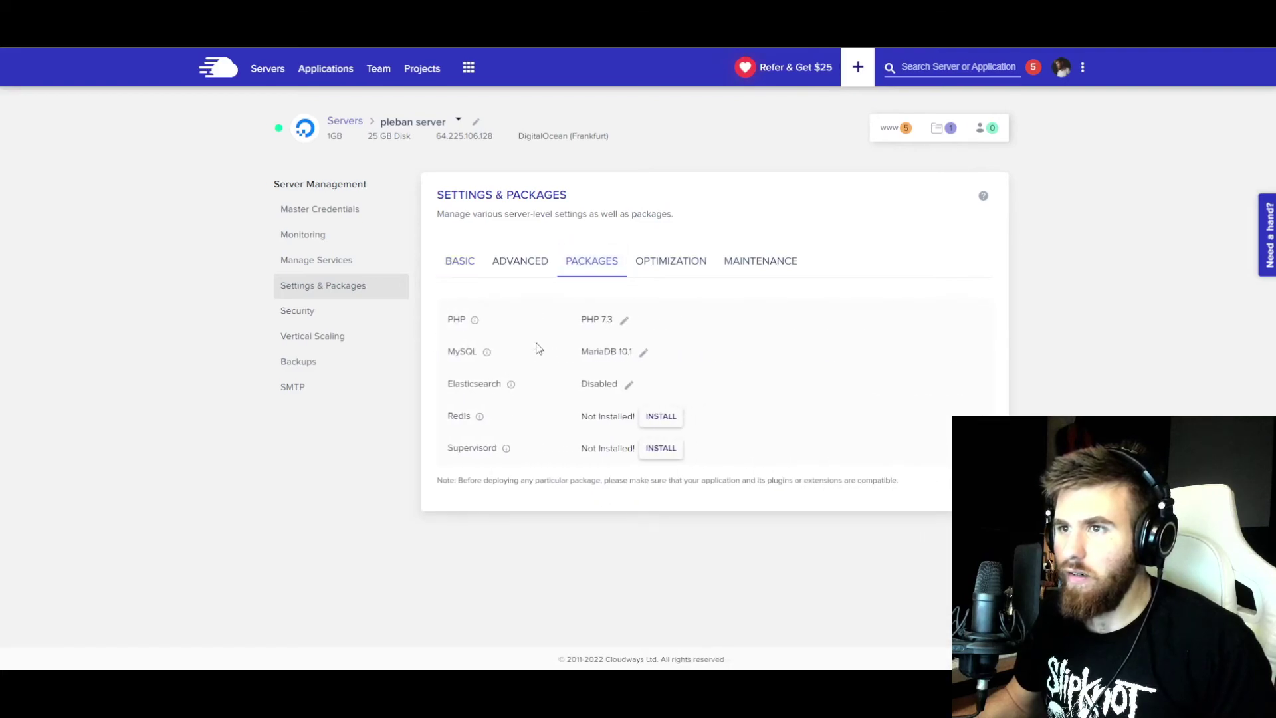
{"action": "left_click", "coordinate": [624, 322]}
{"action": "left_click", "coordinate": [623, 327]}
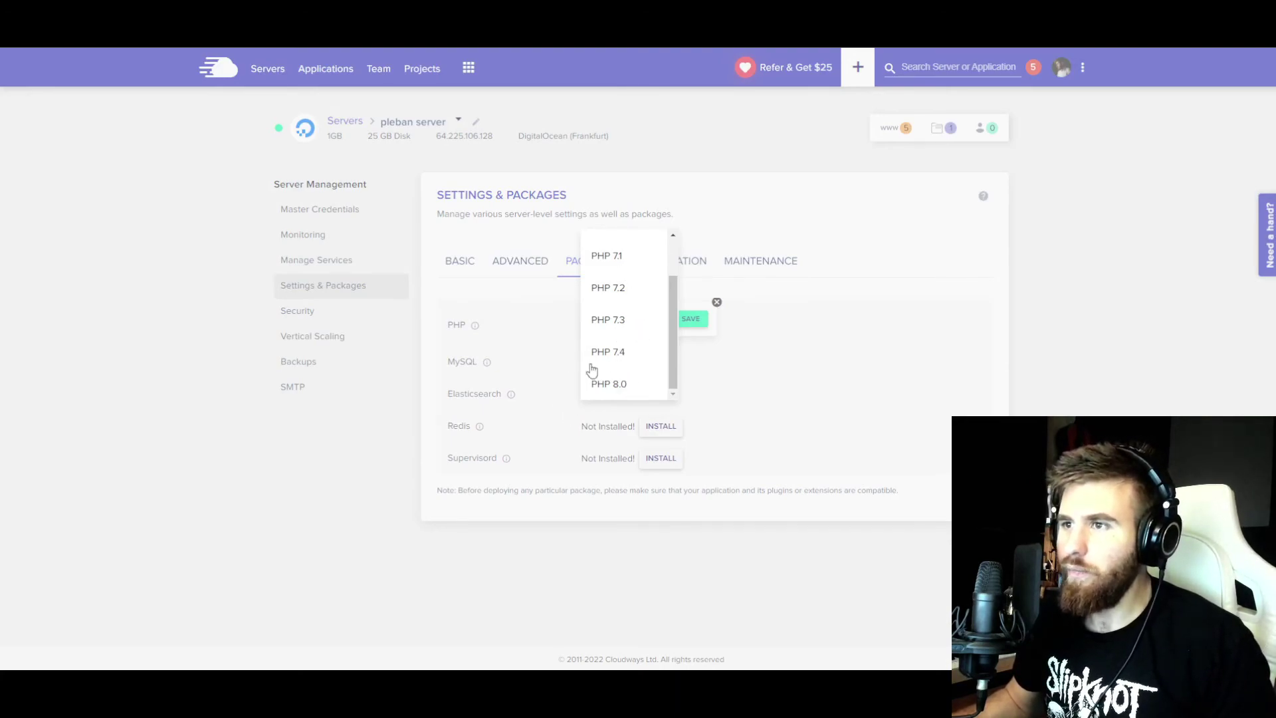
{"action": "left_click", "coordinate": [411, 439]}
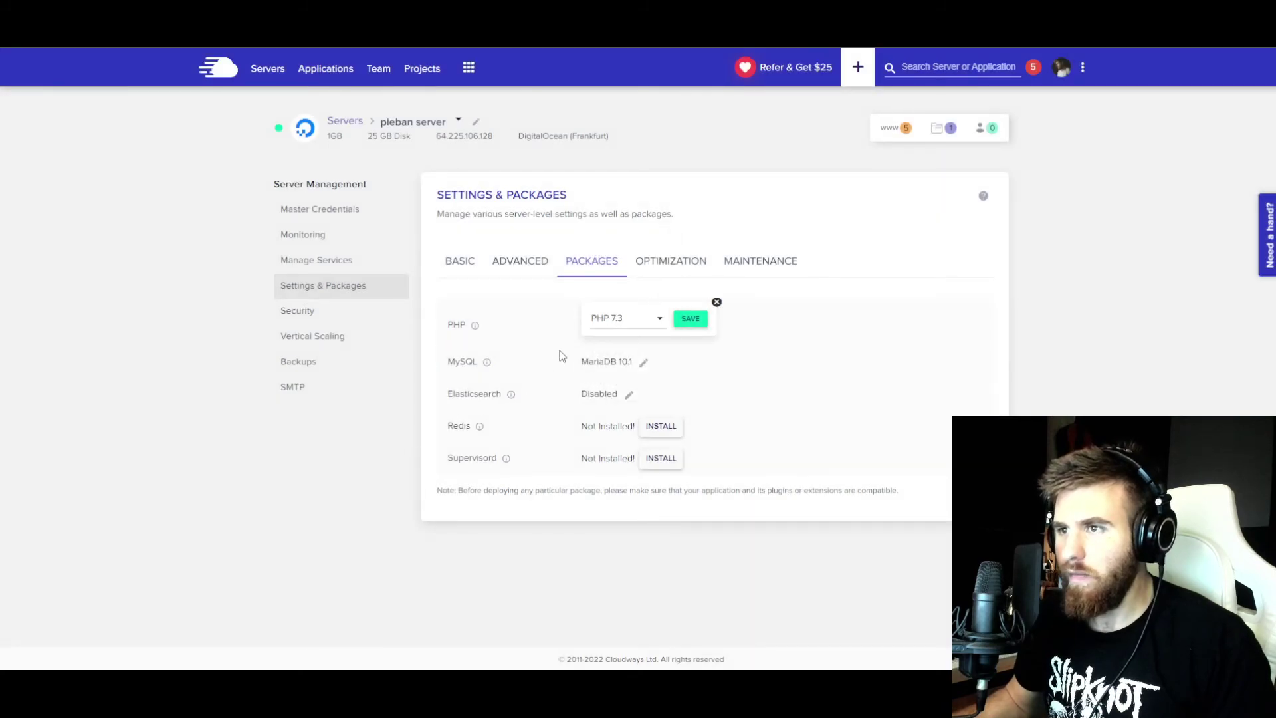
{"action": "left_click", "coordinate": [645, 271]}
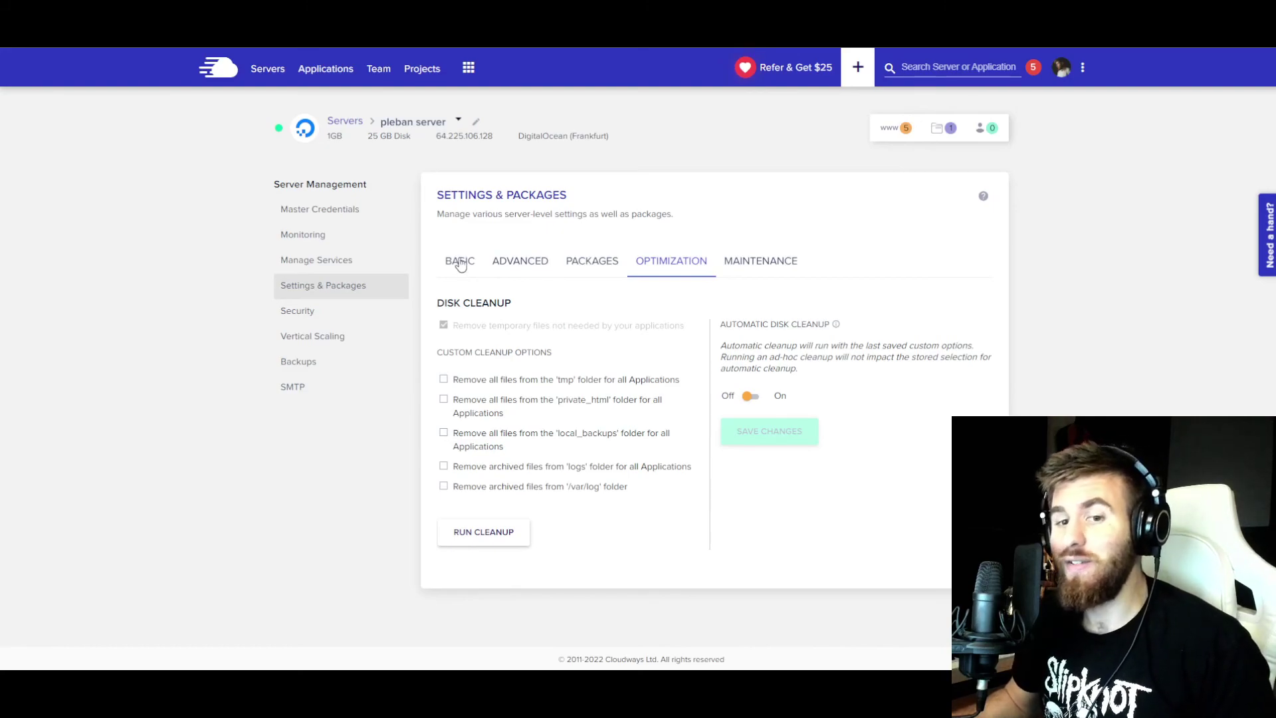
{"action": "left_click", "coordinate": [461, 265]}
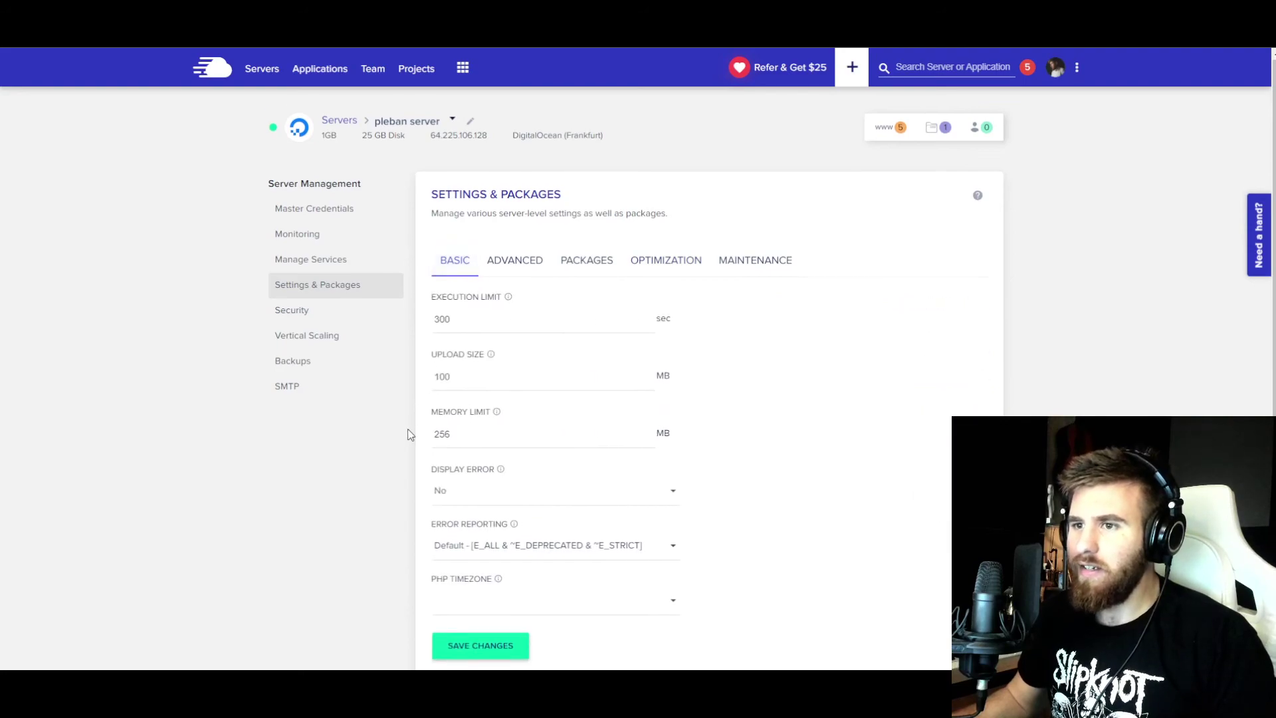